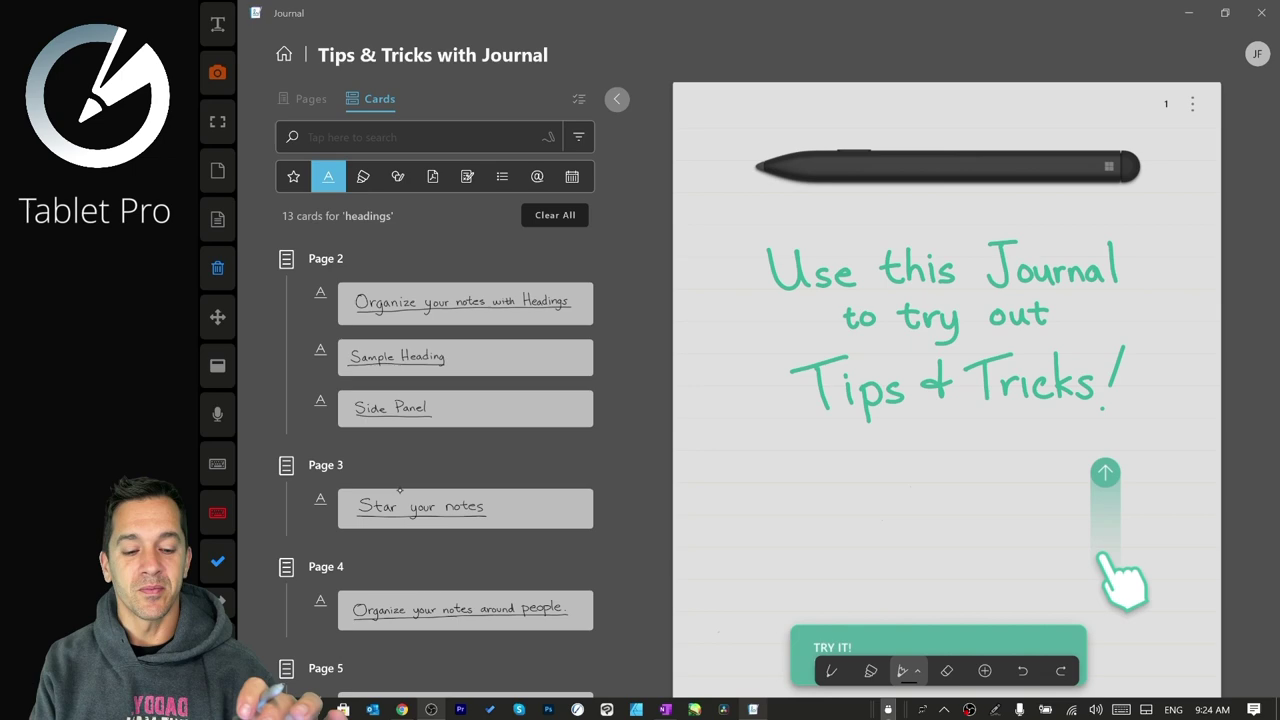
Return to My Journals and reopen the Tips & Tricks with Journal journal.
{"action": "left_click", "coordinate": [284, 54]}
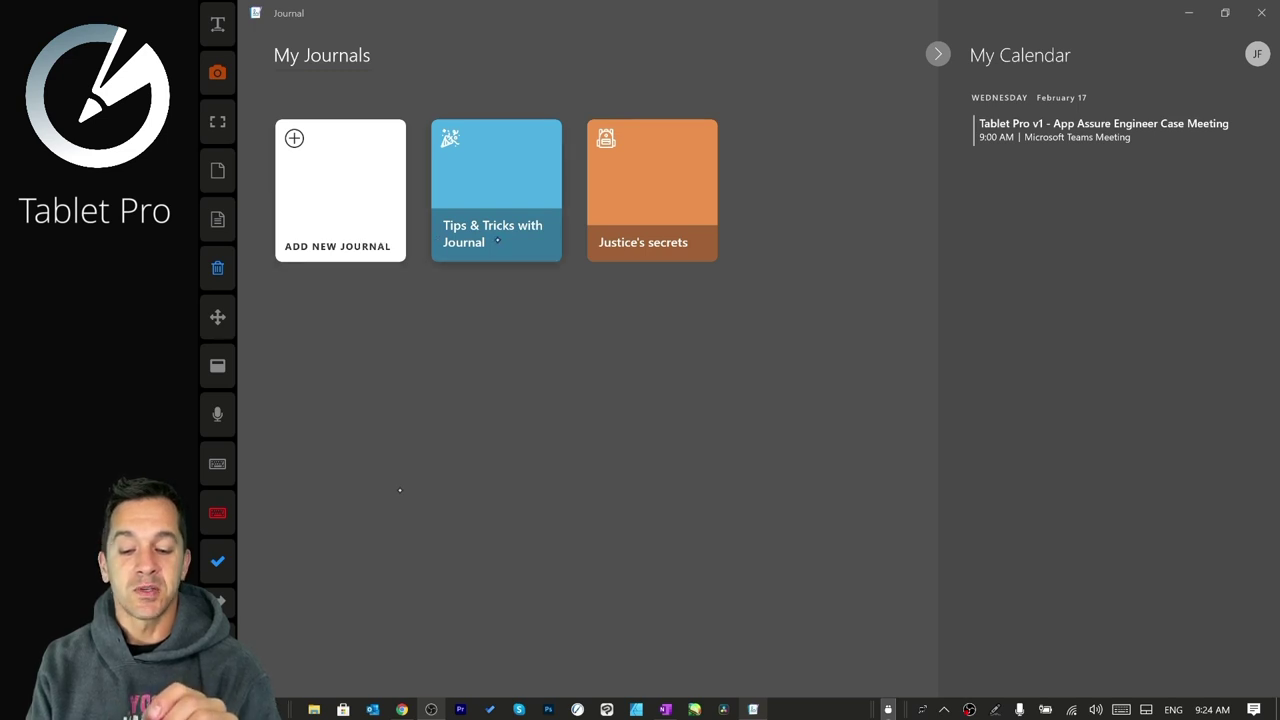
{"action": "left_click", "coordinate": [399, 489]}
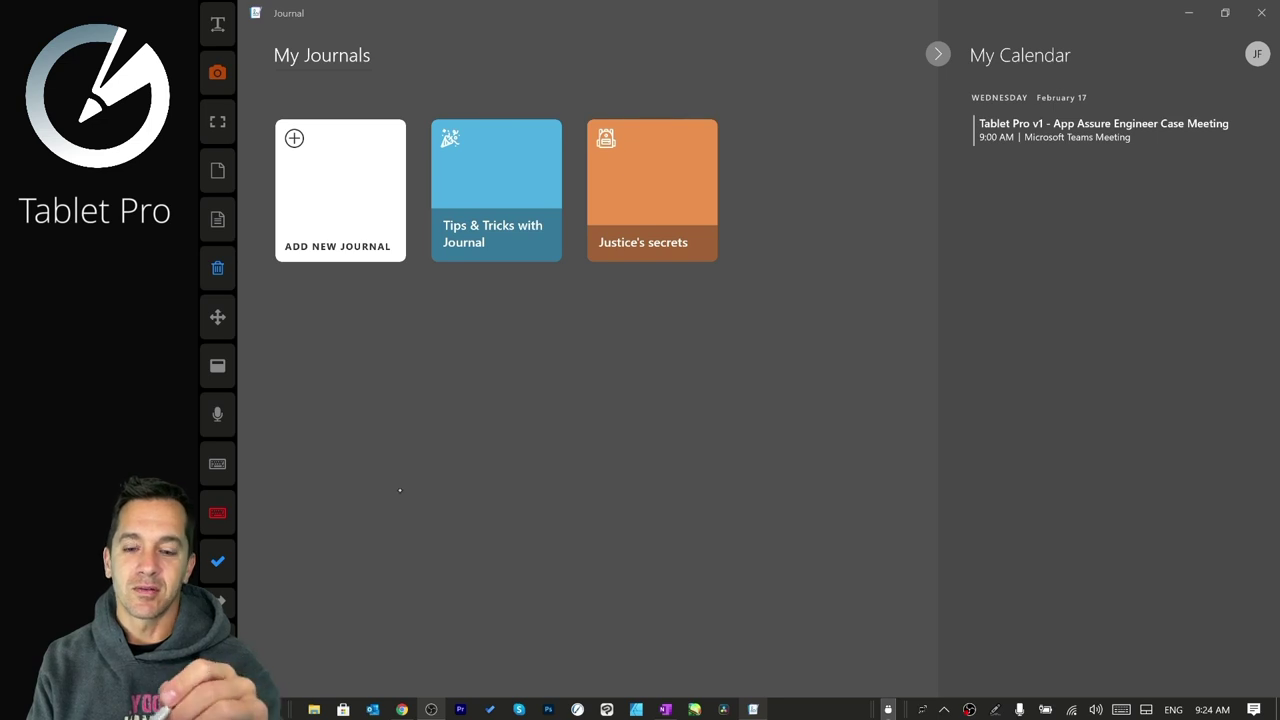
{"action": "left_click", "coordinate": [496, 190]}
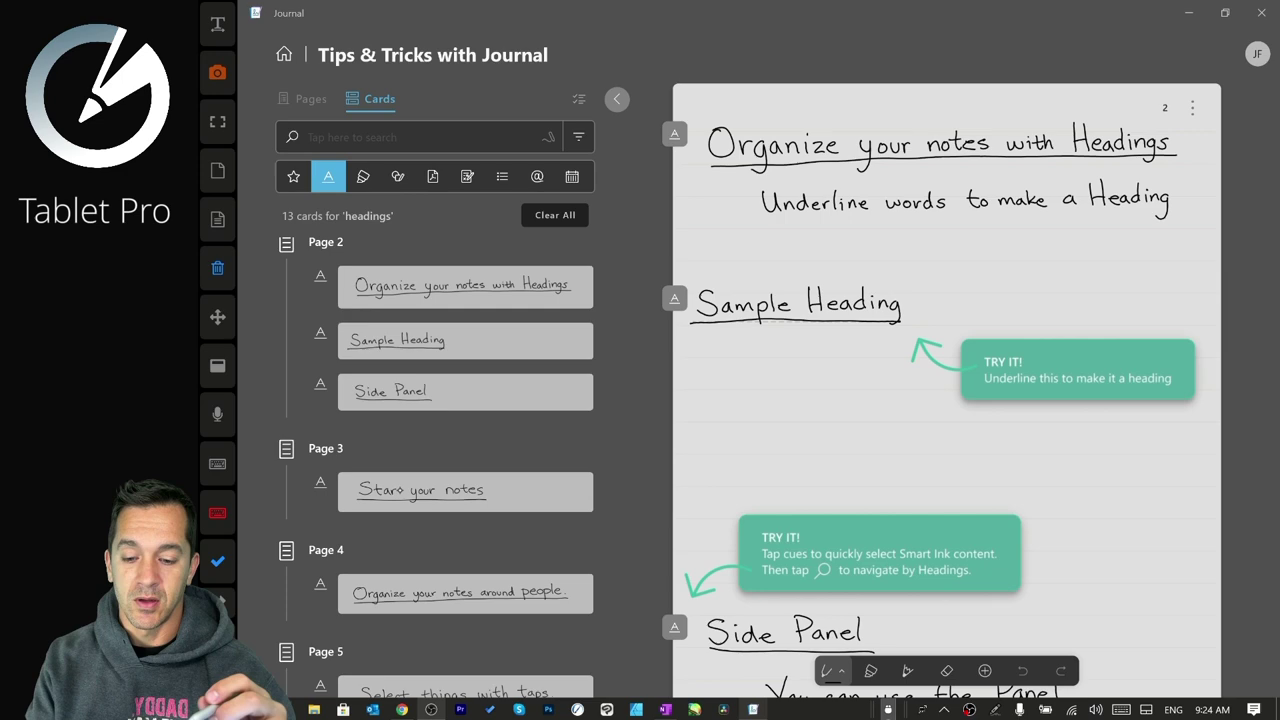
Use the heading cards to jump through pages 8, 3 and 2, ending on page 3, Star your notes.
{"action": "left_click_drag", "start_coordinate": [330, 529], "coordinate": [328, 349]}
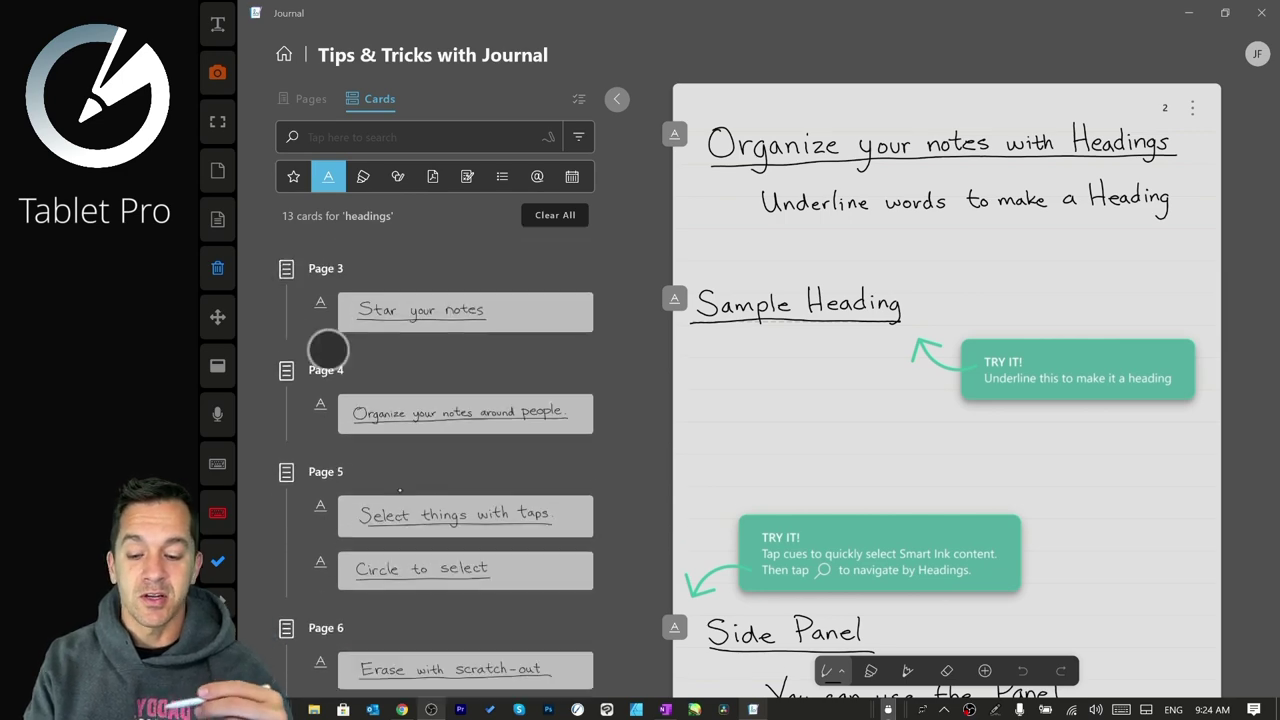
{"action": "left_click", "coordinate": [393, 474]}
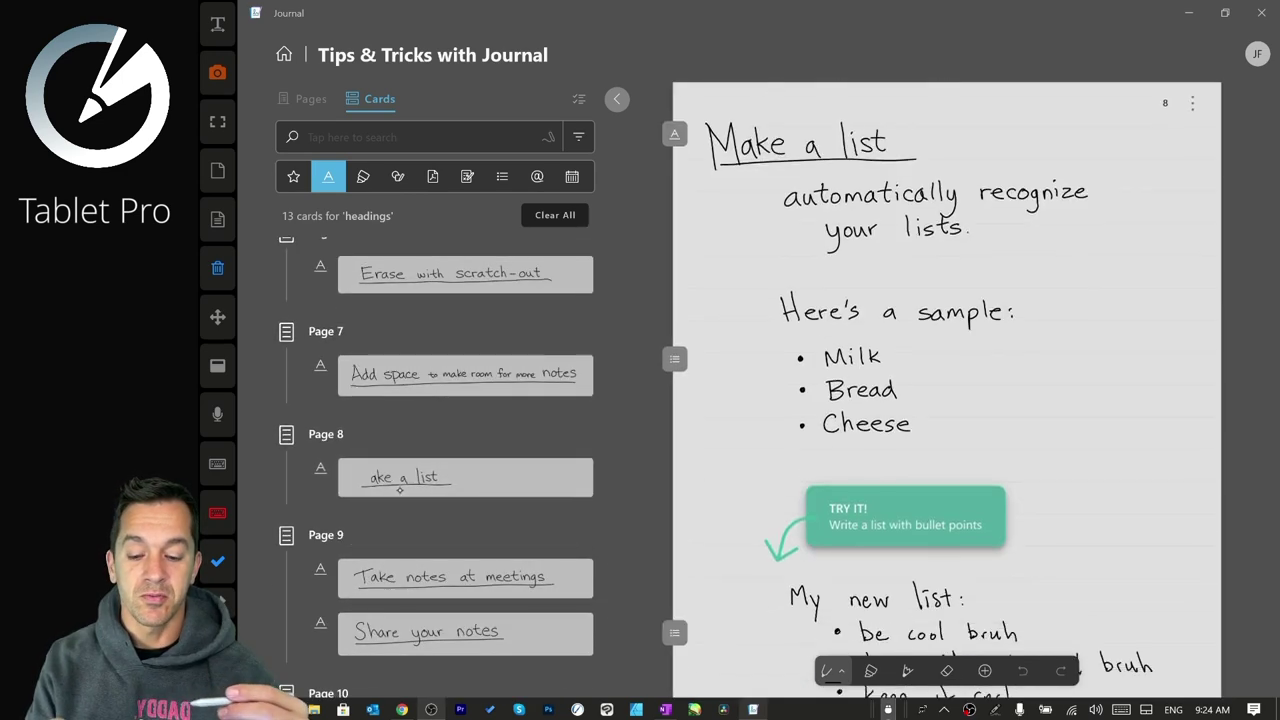
{"action": "left_click_drag", "start_coordinate": [374, 401], "coordinate": [382, 565]}
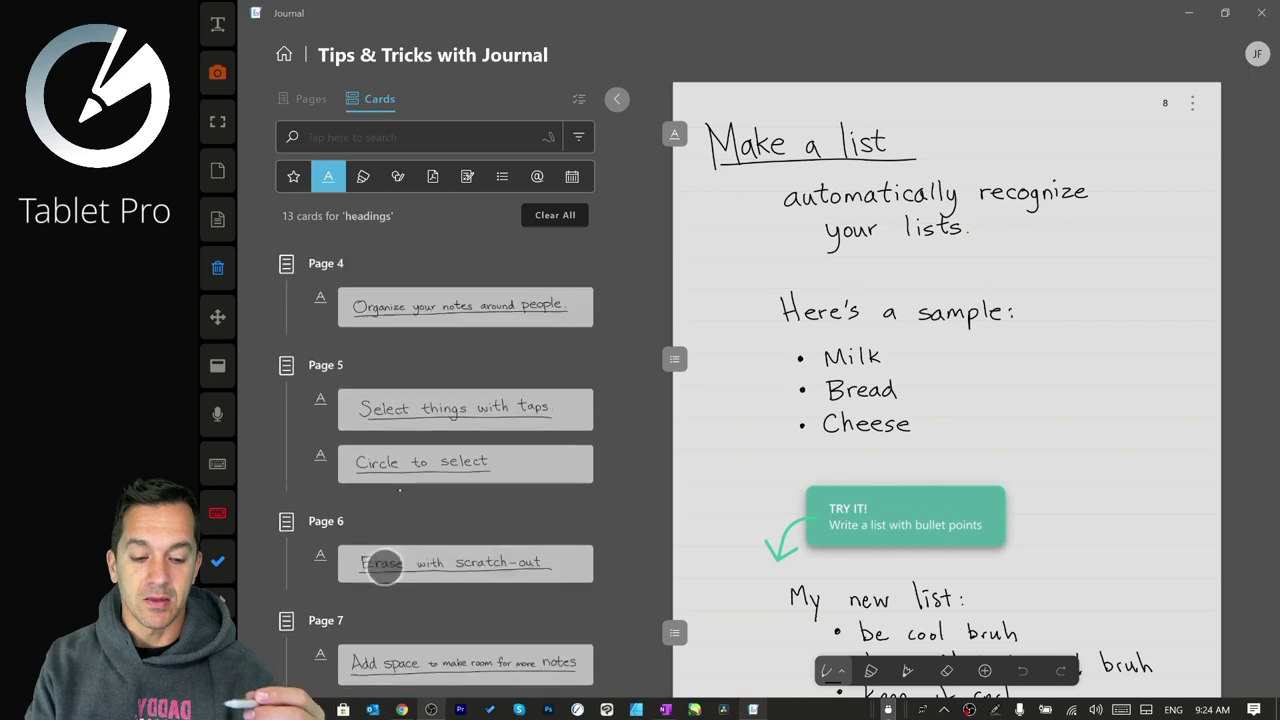
{"action": "left_click", "coordinate": [363, 445]}
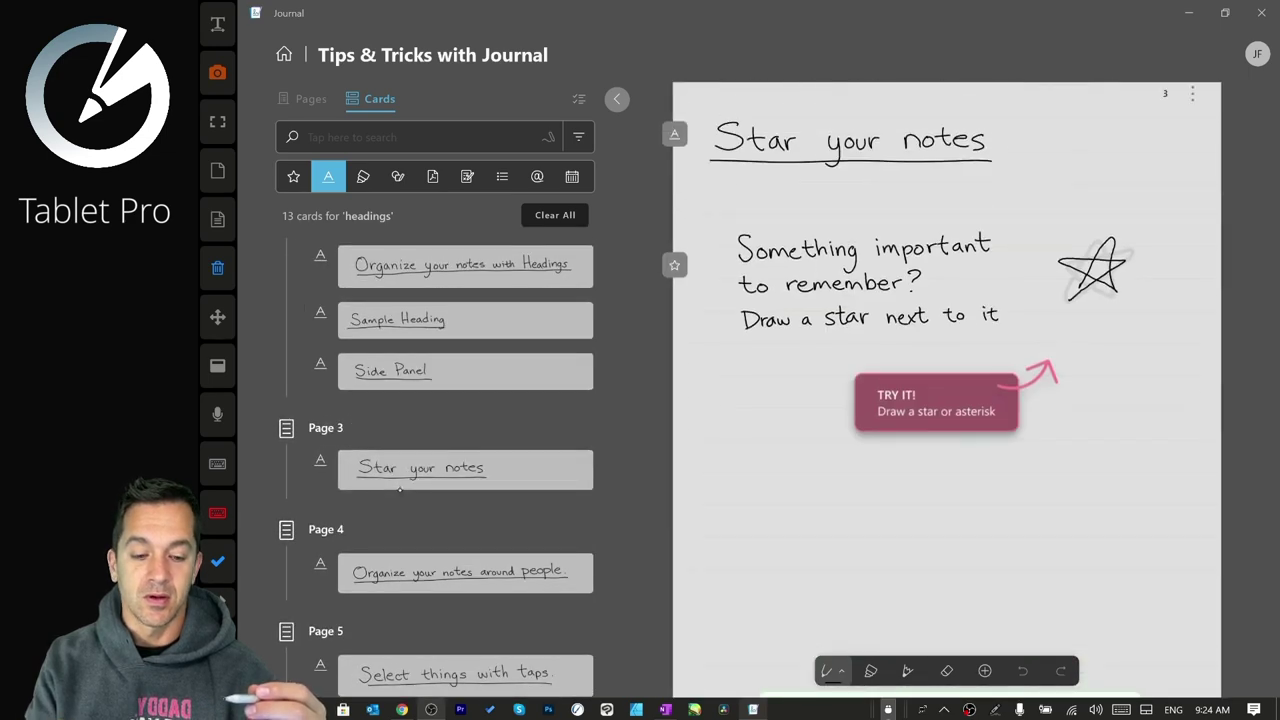
{"action": "left_click", "coordinate": [460, 301]}
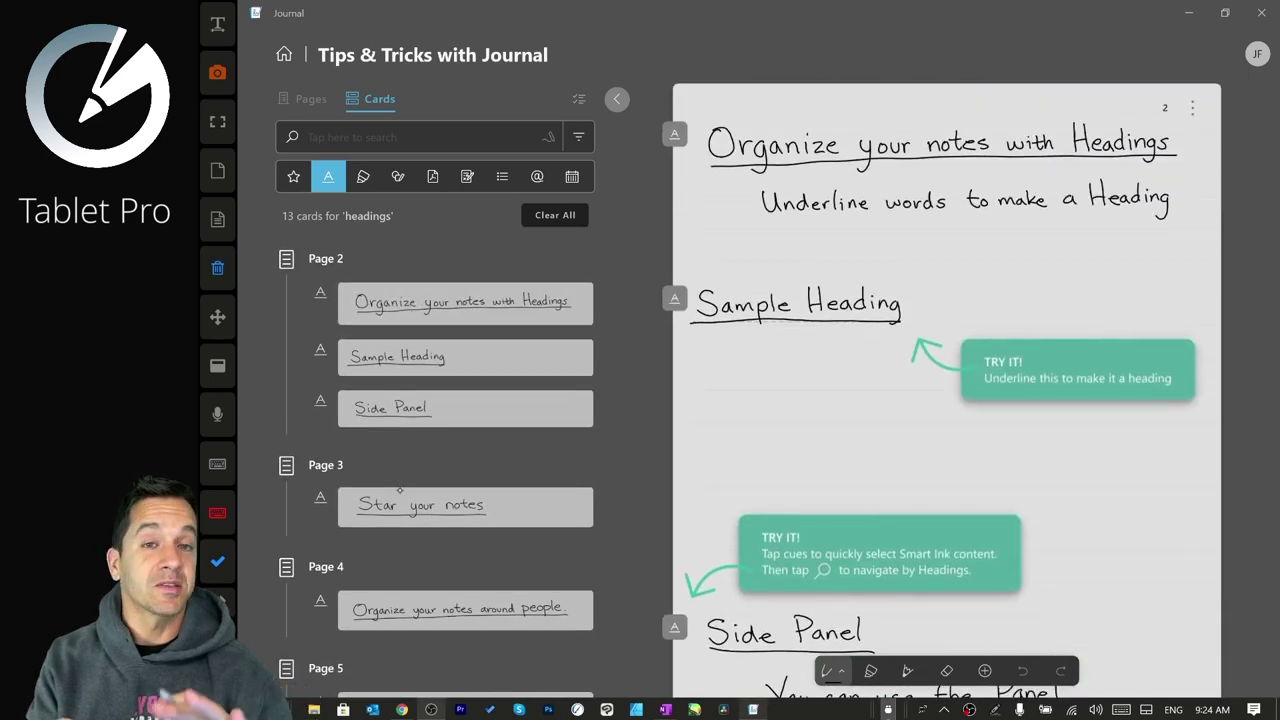
{"action": "left_click_drag", "start_coordinate": [923, 511], "coordinate": [923, 351]}
Scroll page 3 to show the Star your notes prompt with its sample star.
{"action": "left_click_drag", "start_coordinate": [994, 410], "coordinate": [994, 317]}
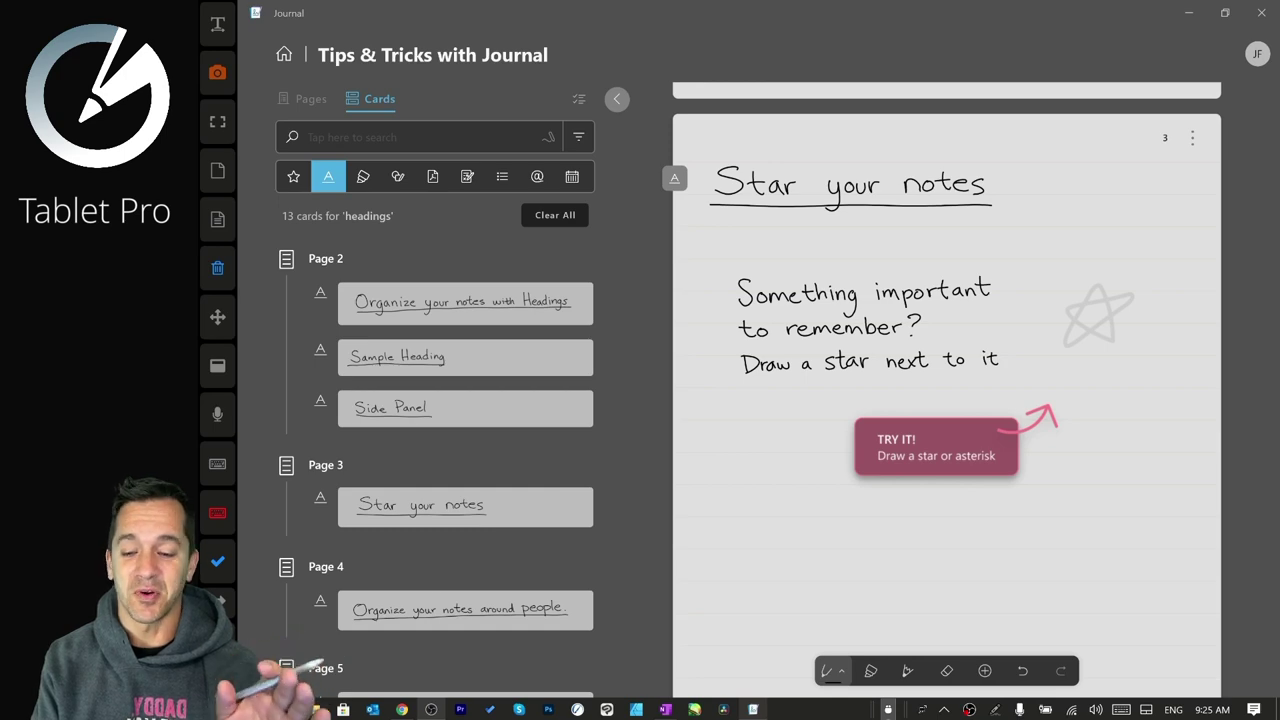
Draw an ink arrow on page 1 pointing at the pen picture.
{"action": "left_click", "coordinate": [465, 303]}
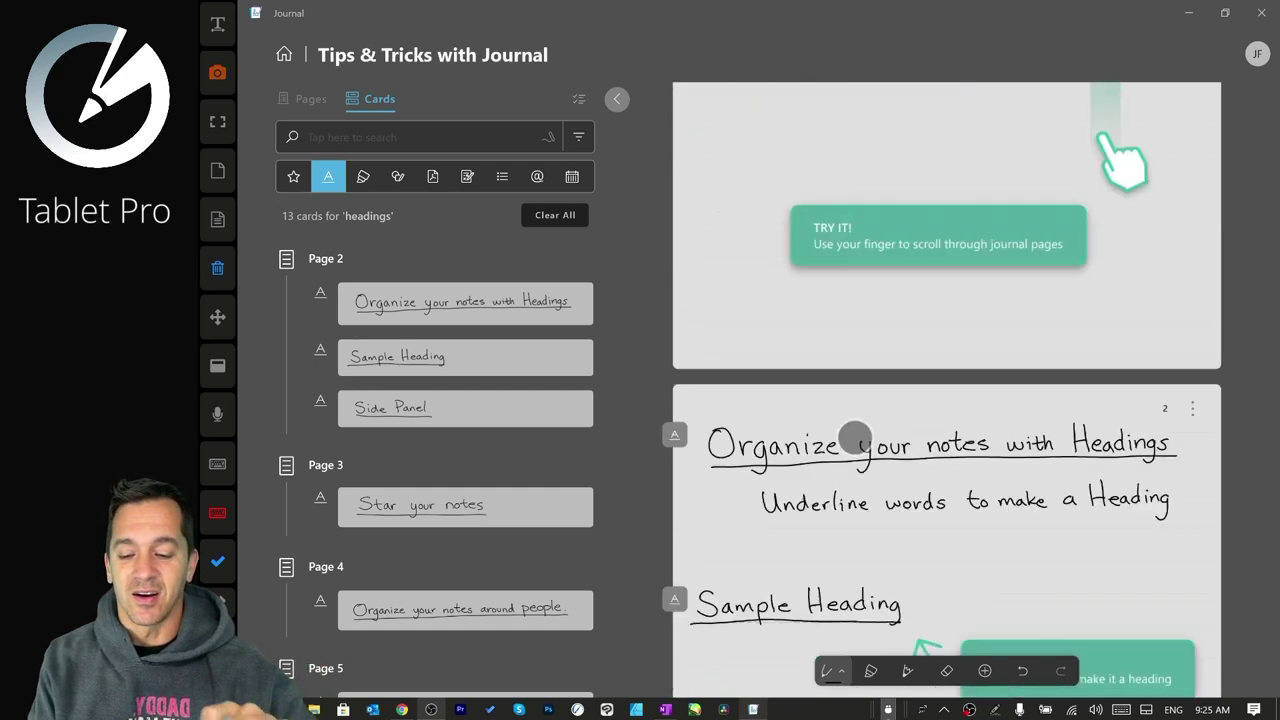
{"action": "scroll", "coordinate": [946, 390], "scroll_direction": "up", "scroll_amount": 5}
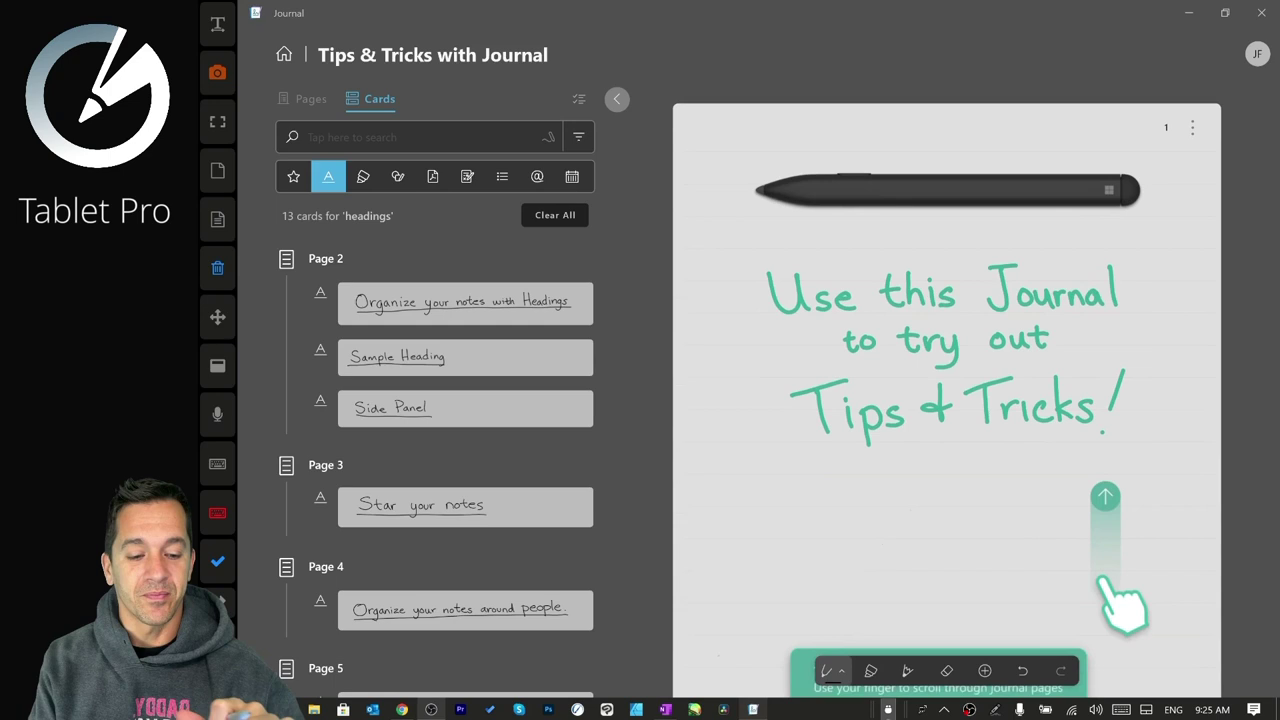
{"action": "left_click_drag", "start_coordinate": [1045, 424], "coordinate": [984, 493]}
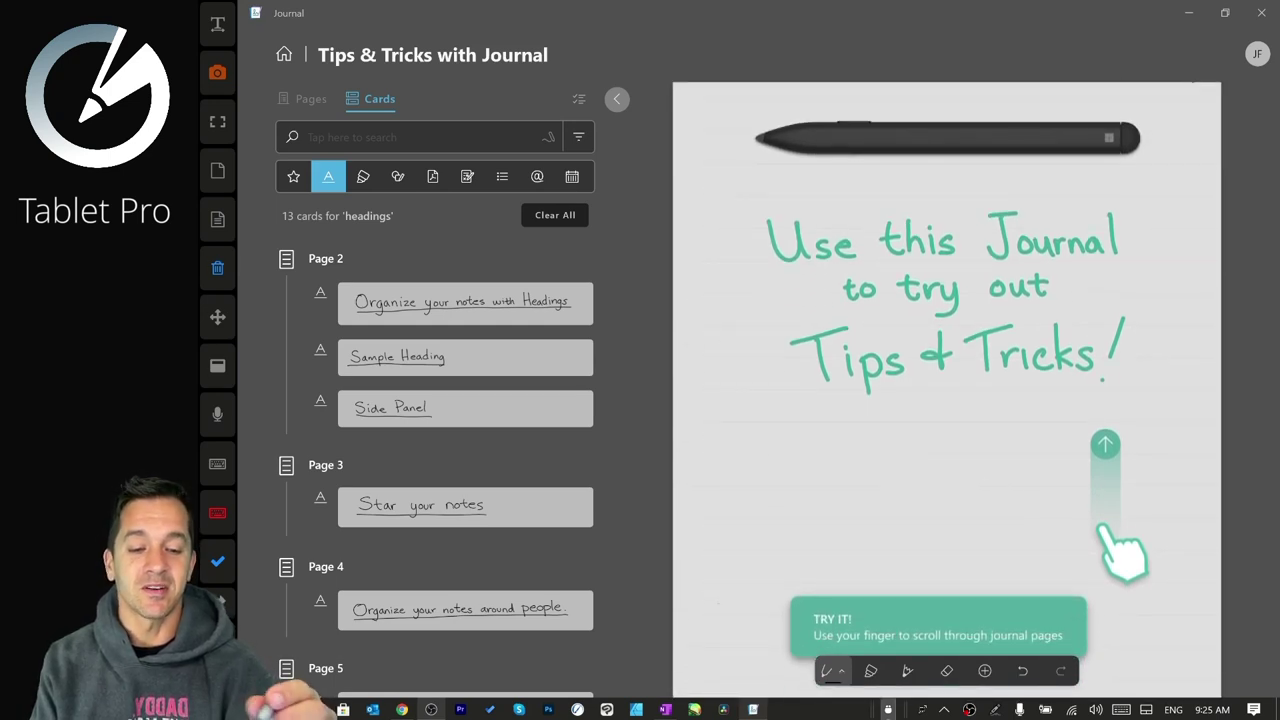
{"action": "left_click_drag", "start_coordinate": [704, 220], "coordinate": [780, 158]}
{"action": "mouse_move", "coordinate": [726, 178]}
{"action": "left_mouse_down"}
{"action": "mouse_move", "coordinate": [778, 158]}
{"action": "mouse_move", "coordinate": [781, 183]}
{"action": "left_mouse_up"}
{"action": "mouse_move", "coordinate": [1145, 191]}
{"action": "left_mouse_down"}
{"action": "mouse_move", "coordinate": [1166, 214]}
{"action": "mouse_move", "coordinate": [1121, 161]}
{"action": "left_mouse_up"}
{"action": "left_click_drag", "start_coordinate": [1129, 181], "coordinate": [1120, 160]}
{"action": "left_click_drag", "start_coordinate": [1120, 160], "coordinate": [1157, 165]}
On page 2, unmark Sample Heading, then underline it again so it becomes a heading.
{"action": "left_click_drag", "start_coordinate": [1066, 414], "coordinate": [1066, 290]}
{"action": "left_click_drag", "start_coordinate": [1111, 495], "coordinate": [1094, 275]}
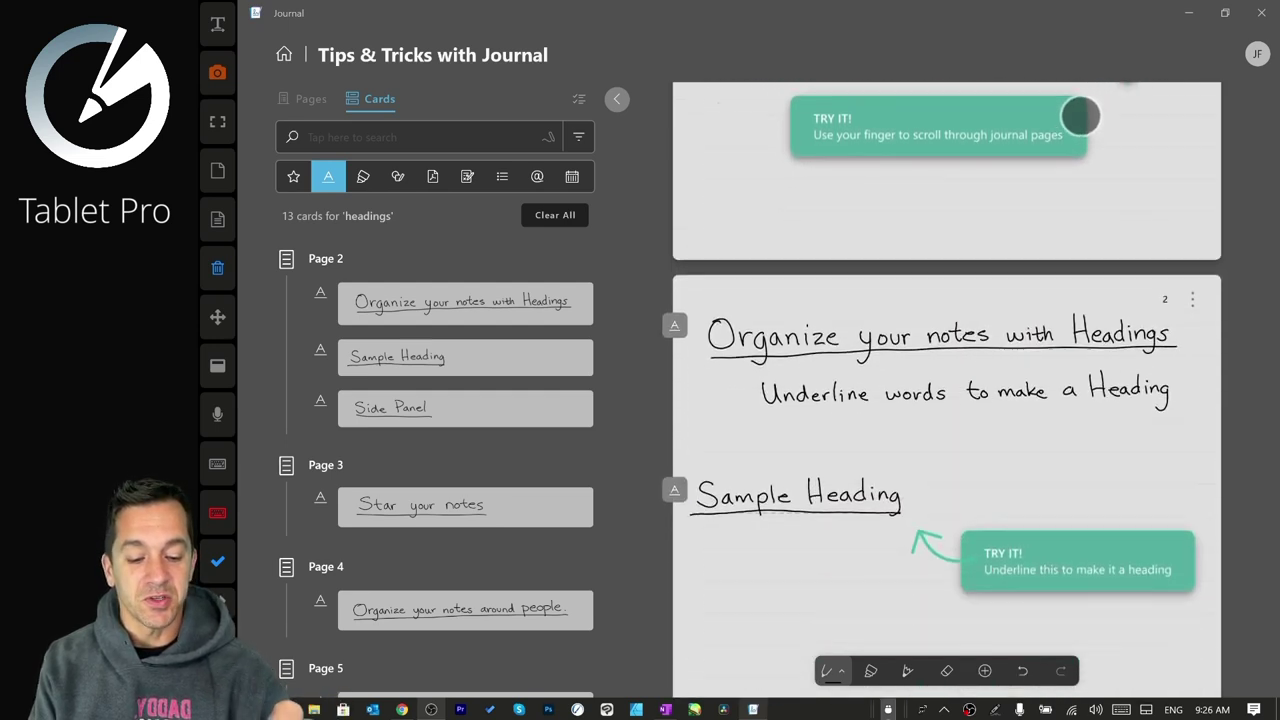
{"action": "left_click_drag", "start_coordinate": [1074, 430], "coordinate": [1086, 226]}
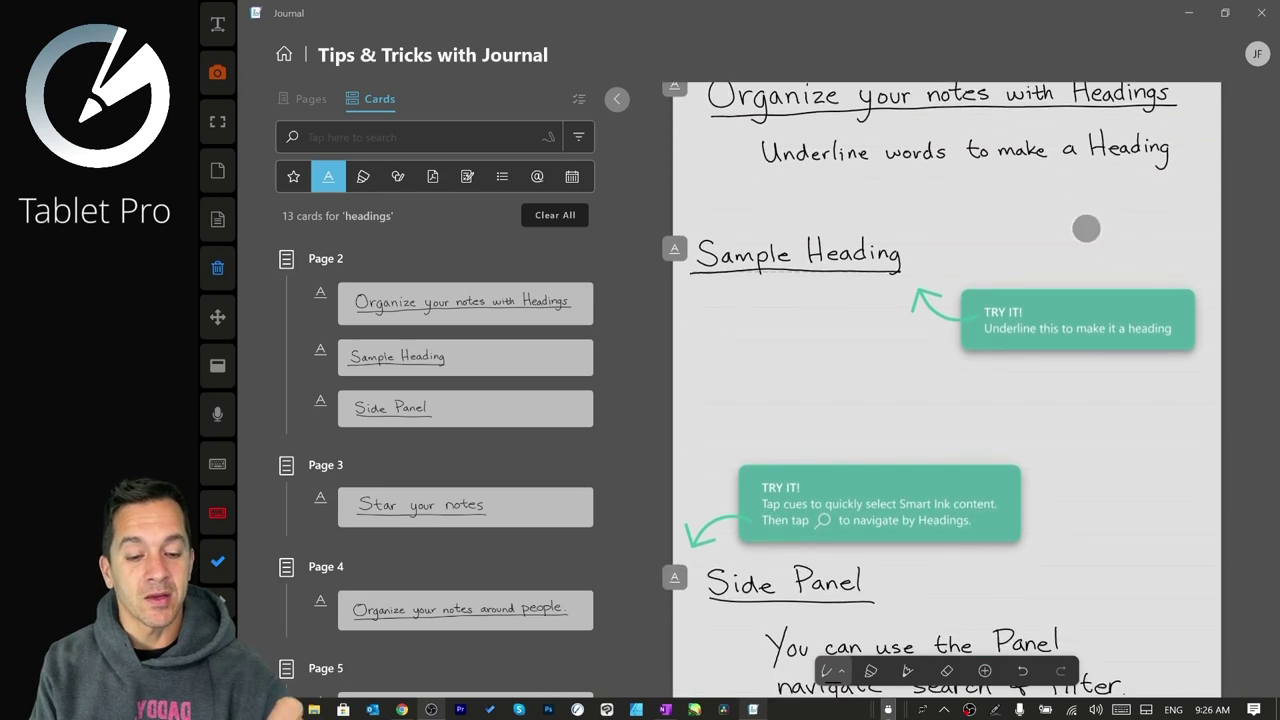
{"action": "left_click_drag", "start_coordinate": [1080, 466], "coordinate": [1080, 484]}
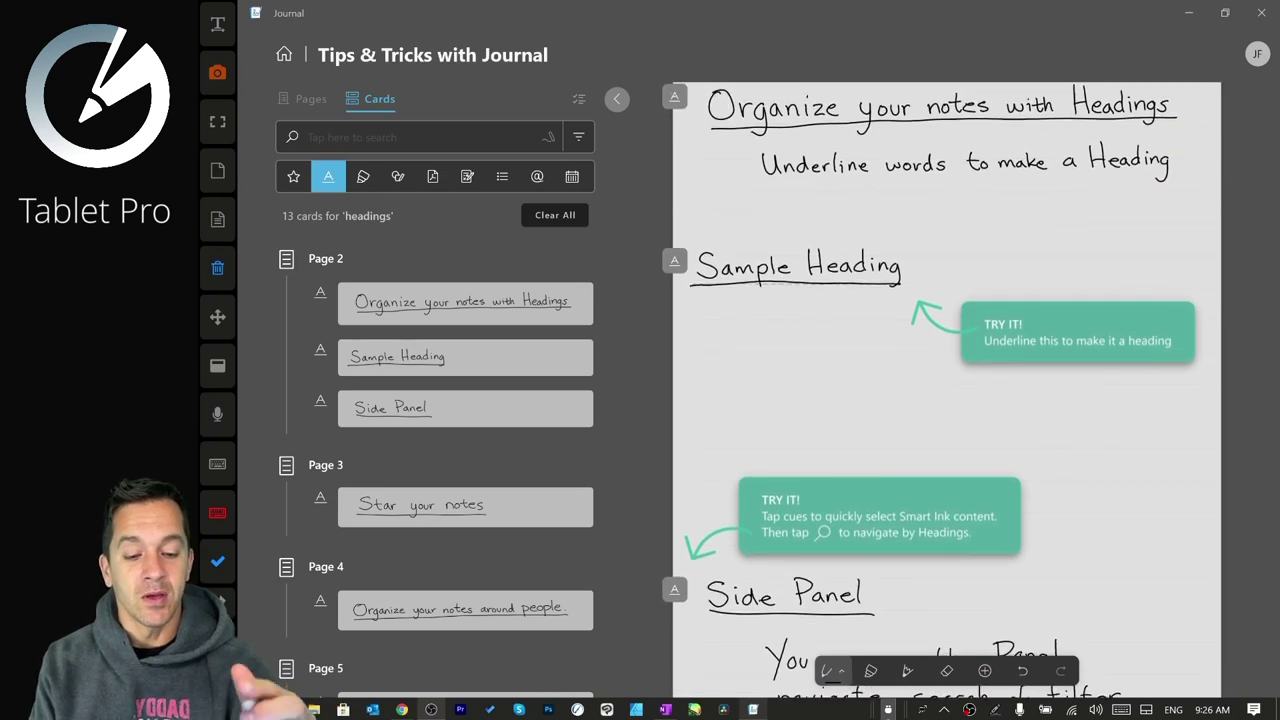
{"action": "left_click", "coordinate": [846, 286]}
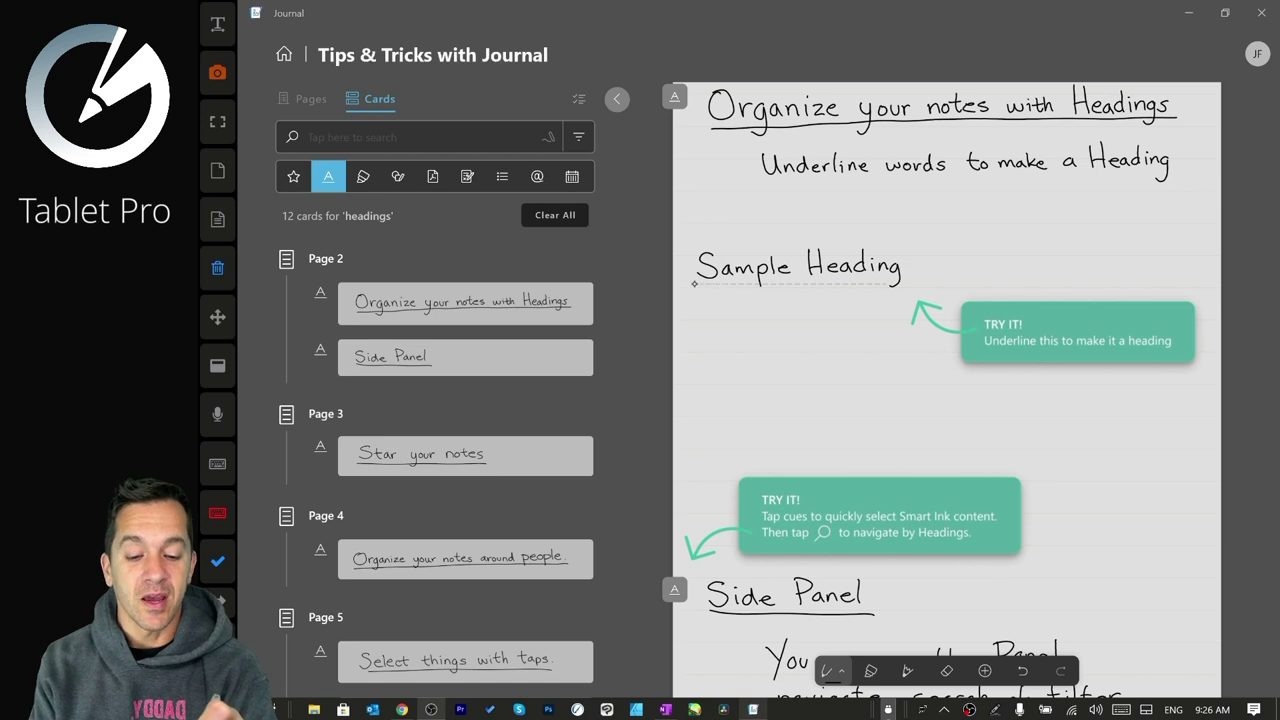
{"action": "left_click_drag", "start_coordinate": [692, 284], "coordinate": [905, 283]}
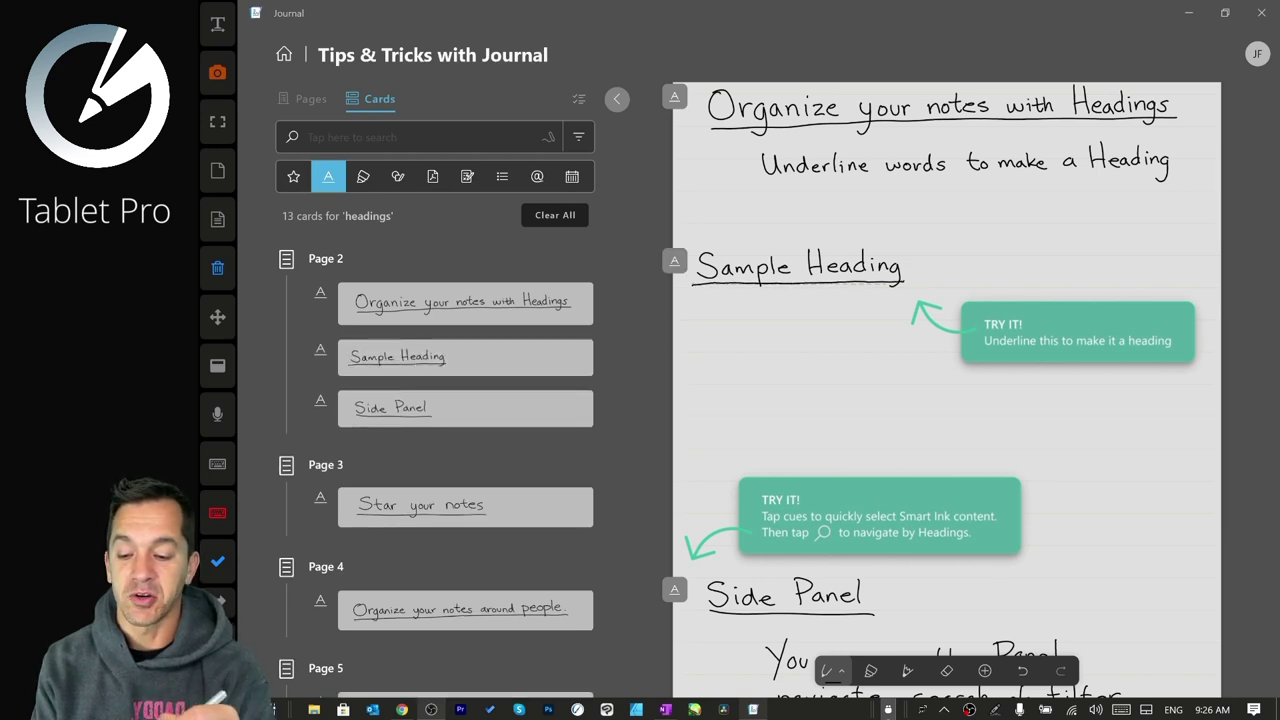
{"action": "left_click_drag", "start_coordinate": [968, 516], "coordinate": [960, 310]}
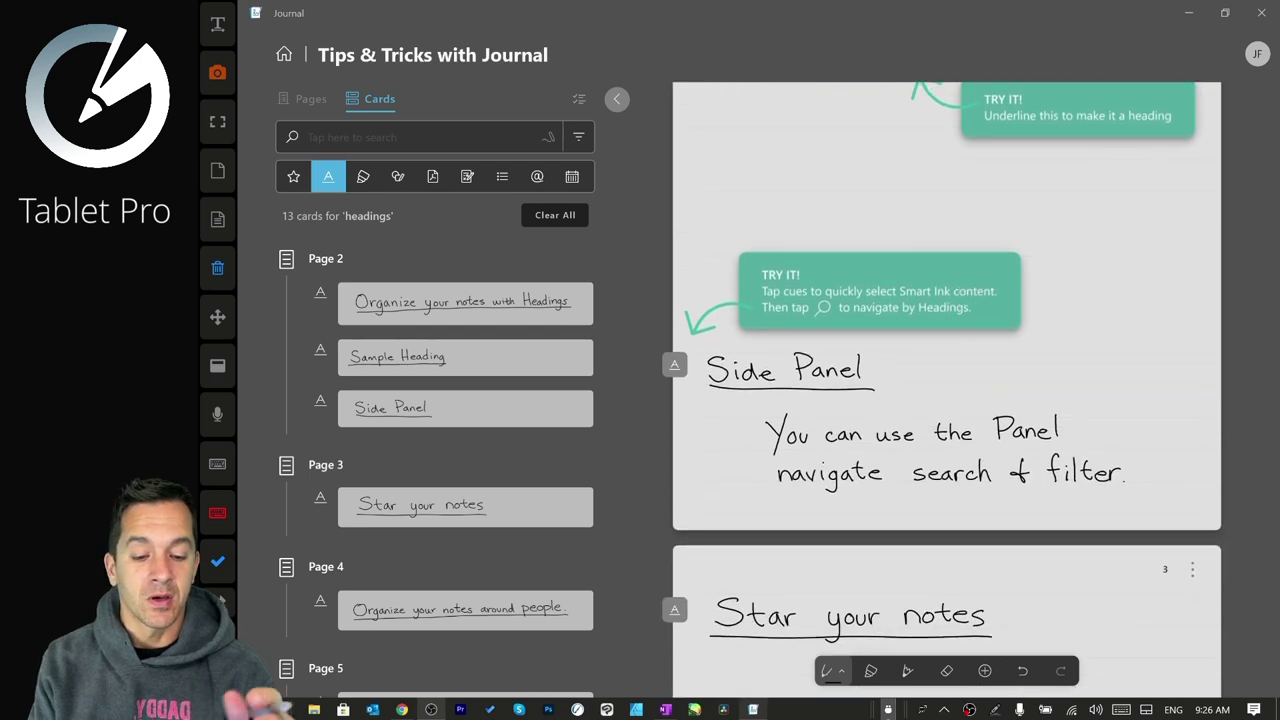
{"action": "left_click_drag", "start_coordinate": [937, 451], "coordinate": [932, 340]}
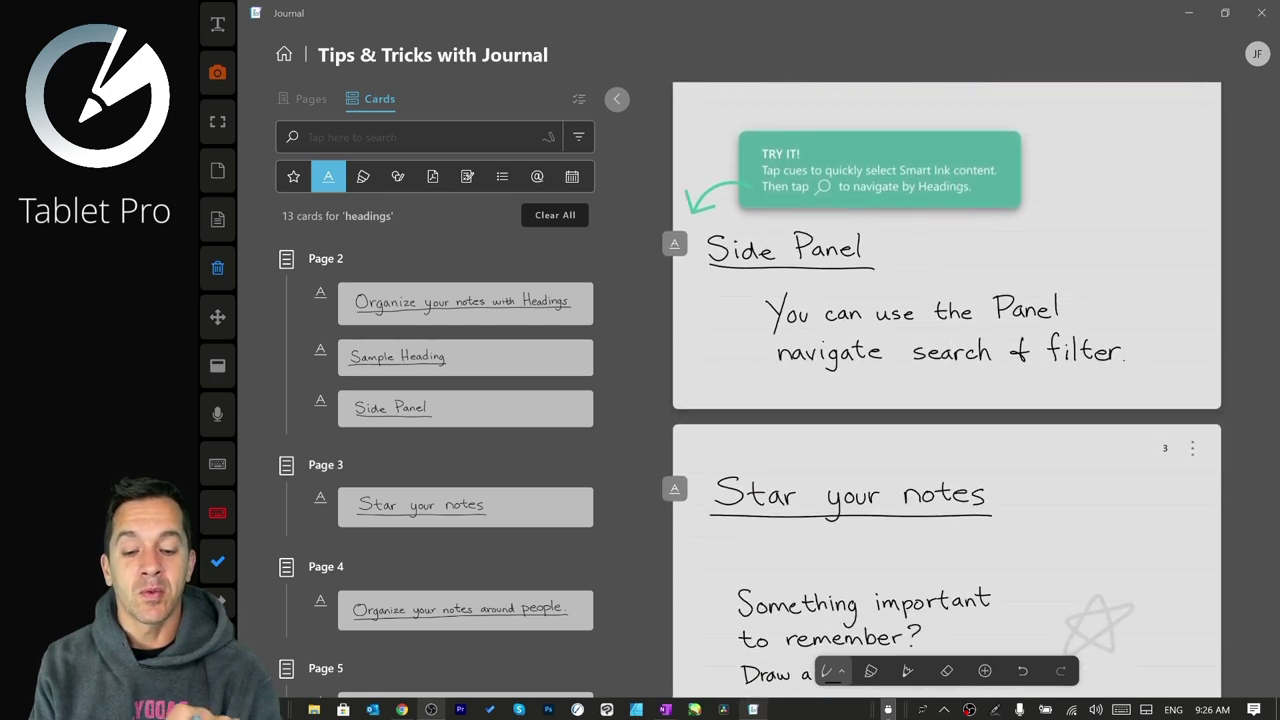
{"action": "left_click", "coordinate": [674, 243]}
{"action": "left_click_drag", "start_coordinate": [1000, 290], "coordinate": [1016, 407]}
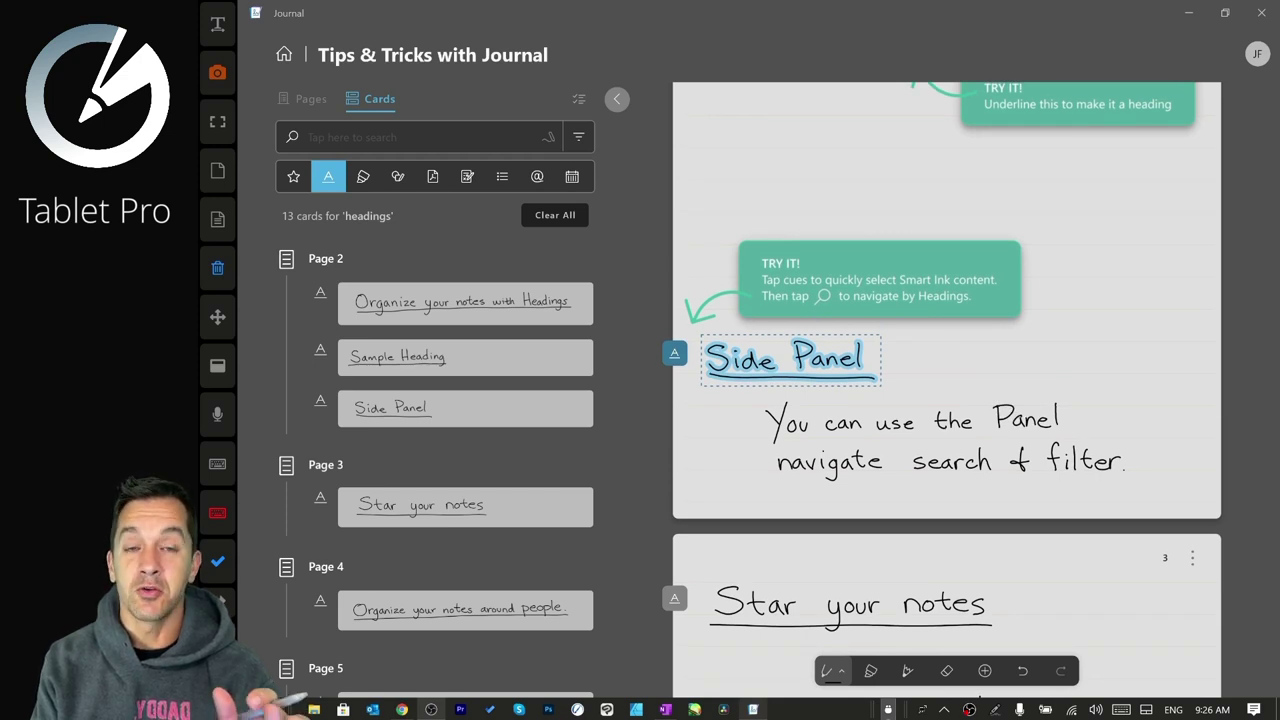
{"action": "left_click_drag", "start_coordinate": [990, 407], "coordinate": [990, 381]}
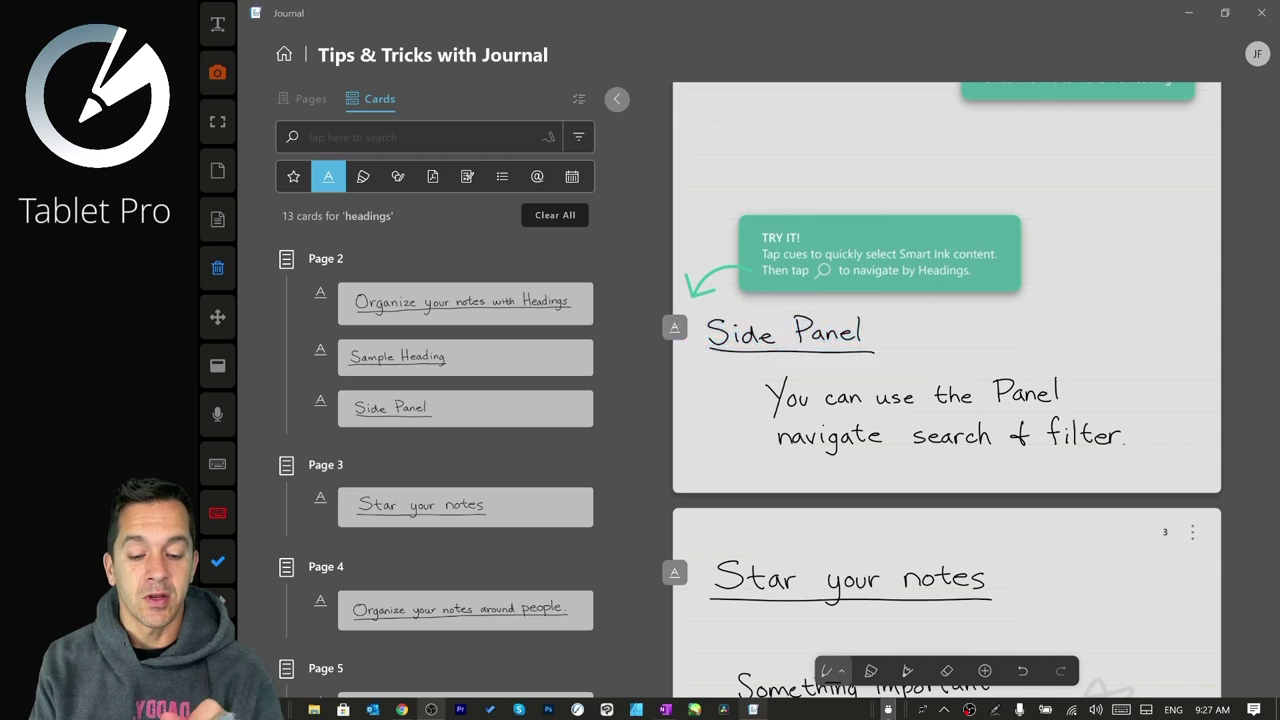
{"action": "left_click", "coordinate": [674, 327]}
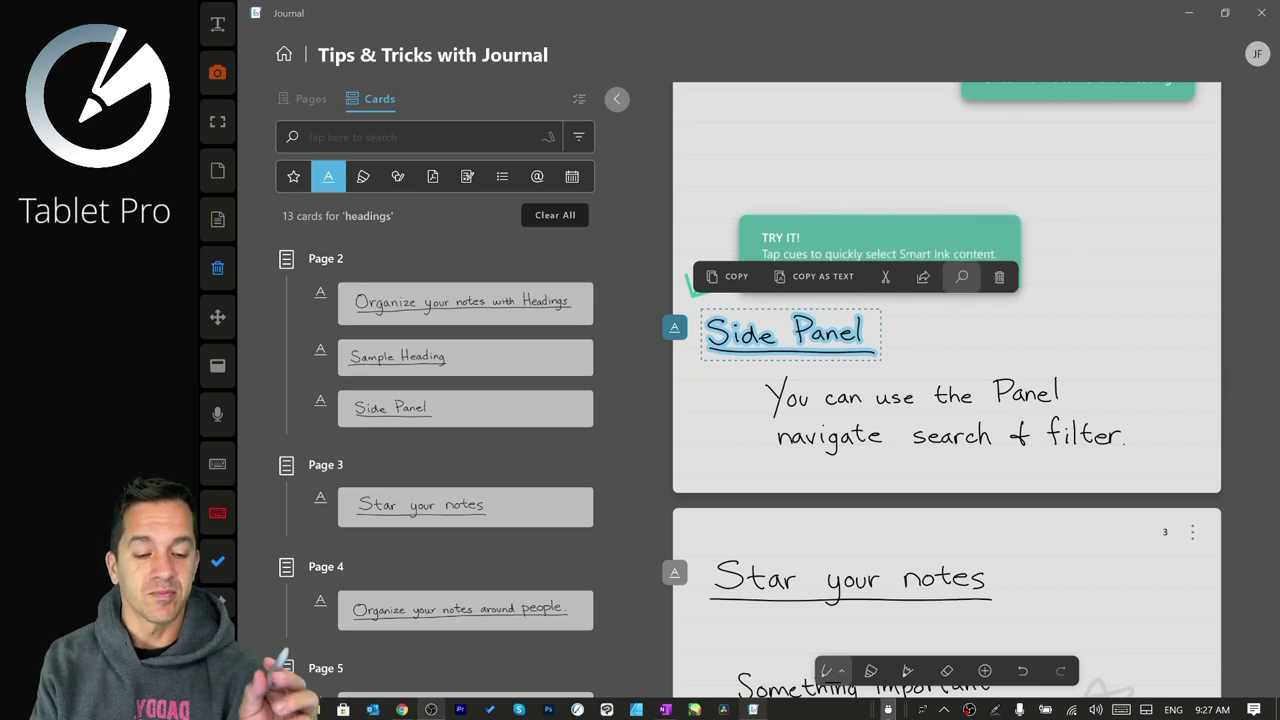
{"action": "scroll", "coordinate": [1041, 259], "scroll_direction": "down", "scroll_amount": 3}
{"action": "scroll", "coordinate": [1041, 258], "scroll_direction": "up", "scroll_amount": 2}
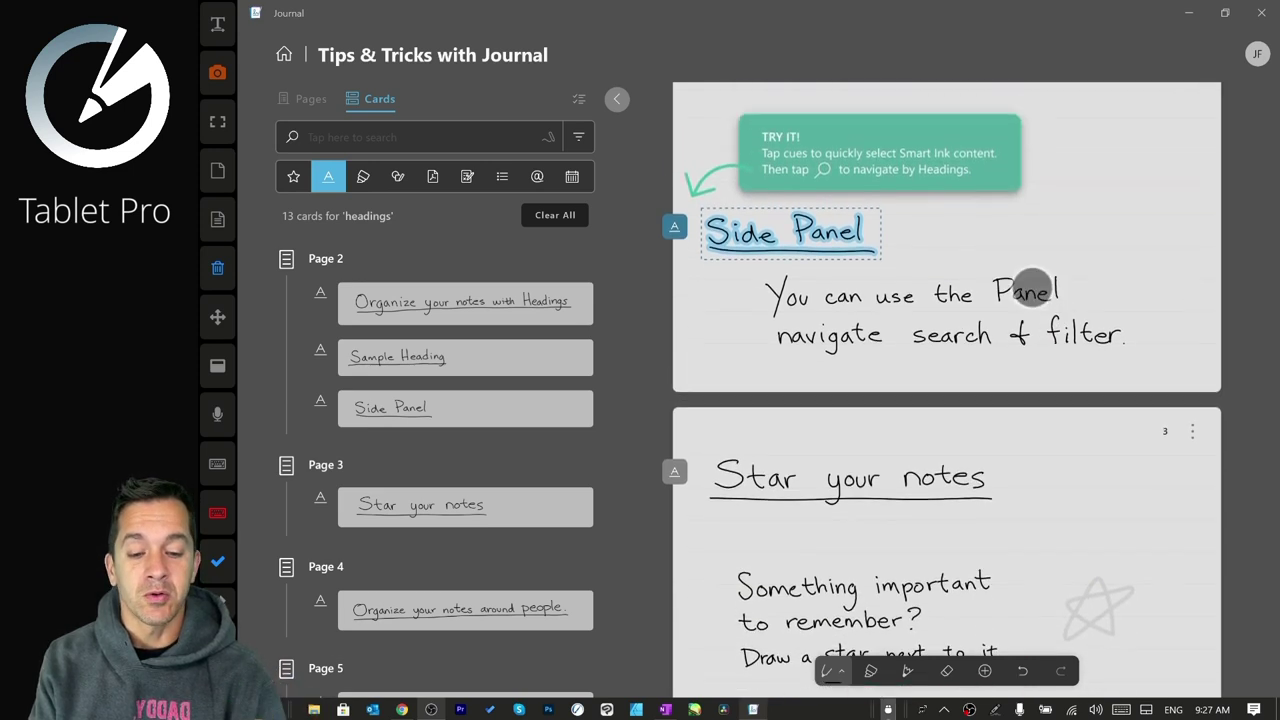
{"action": "scroll", "coordinate": [1071, 371], "scroll_direction": "down", "scroll_amount": 3}
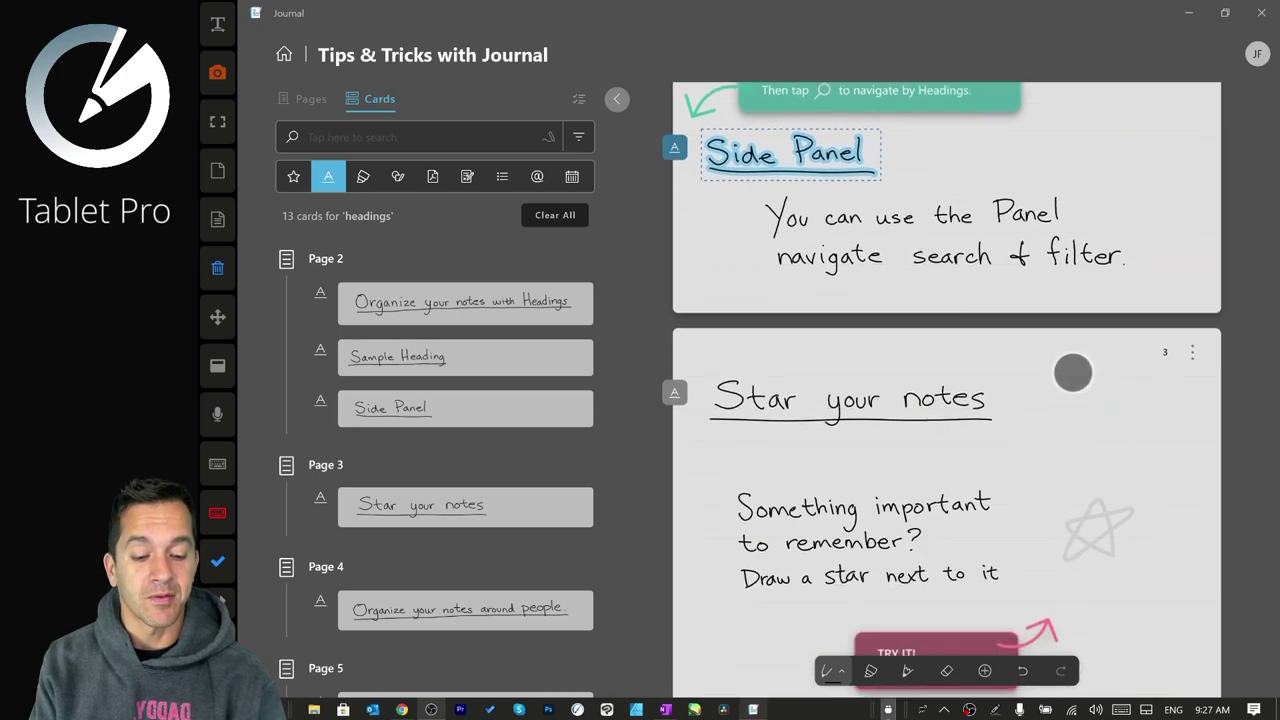
{"action": "scroll", "coordinate": [465, 450], "scroll_direction": "down", "scroll_amount": 10}
{"action": "scroll", "coordinate": [477, 634], "scroll_direction": "up", "scroll_amount": 10}
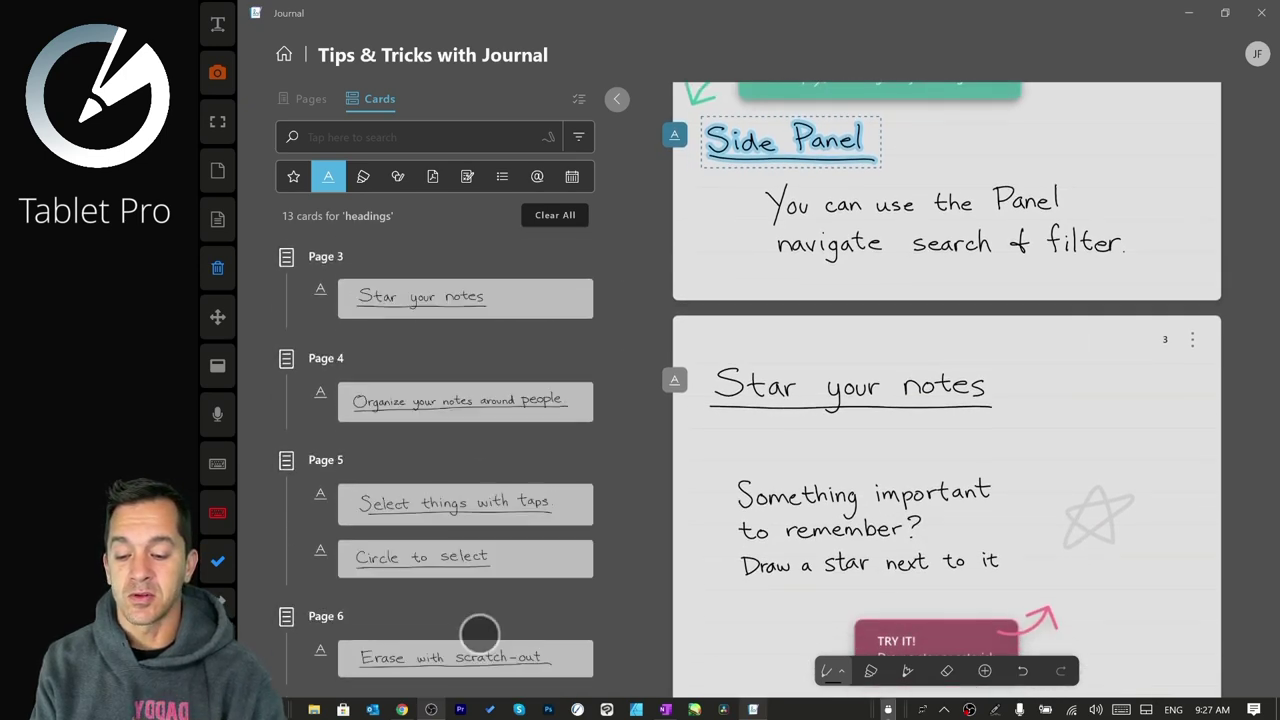
{"action": "scroll", "coordinate": [1077, 460], "scroll_direction": "down", "scroll_amount": 1}
{"action": "scroll", "coordinate": [1077, 460], "scroll_direction": "down", "scroll_amount": 2}
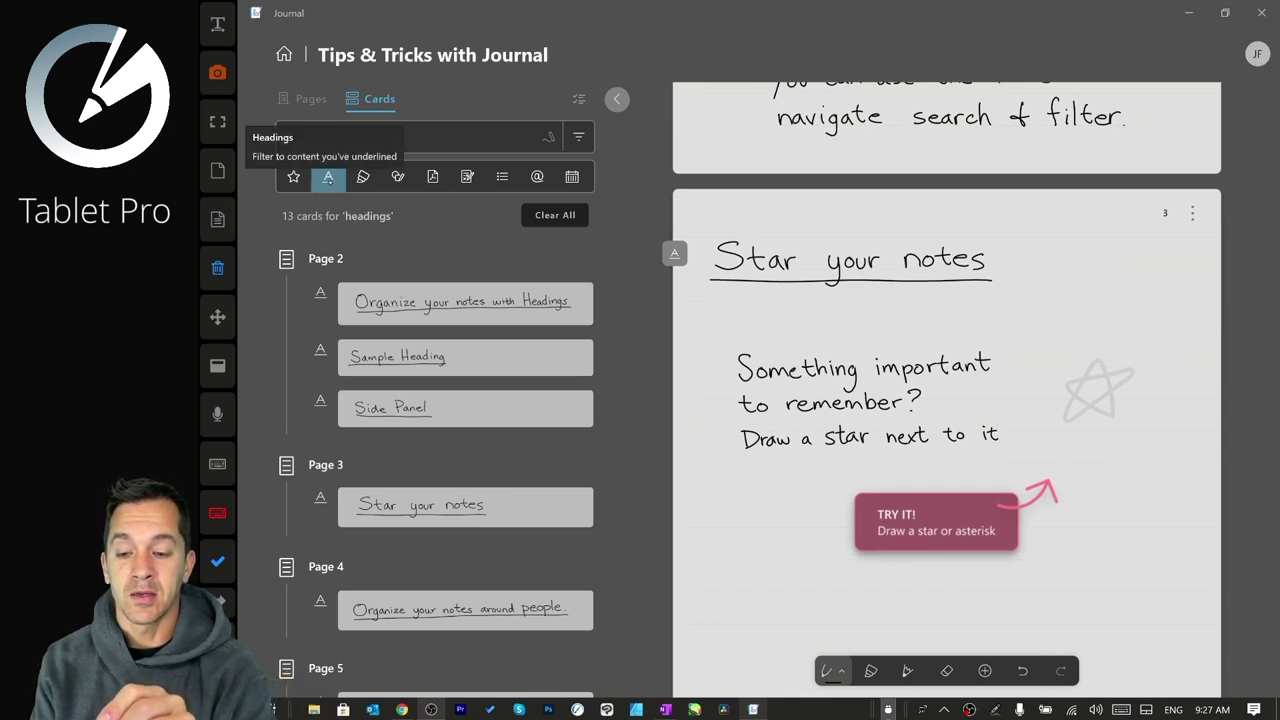
Filter the cards to starred only and draw a star over page 3's star guide.
{"action": "left_click", "coordinate": [293, 176]}
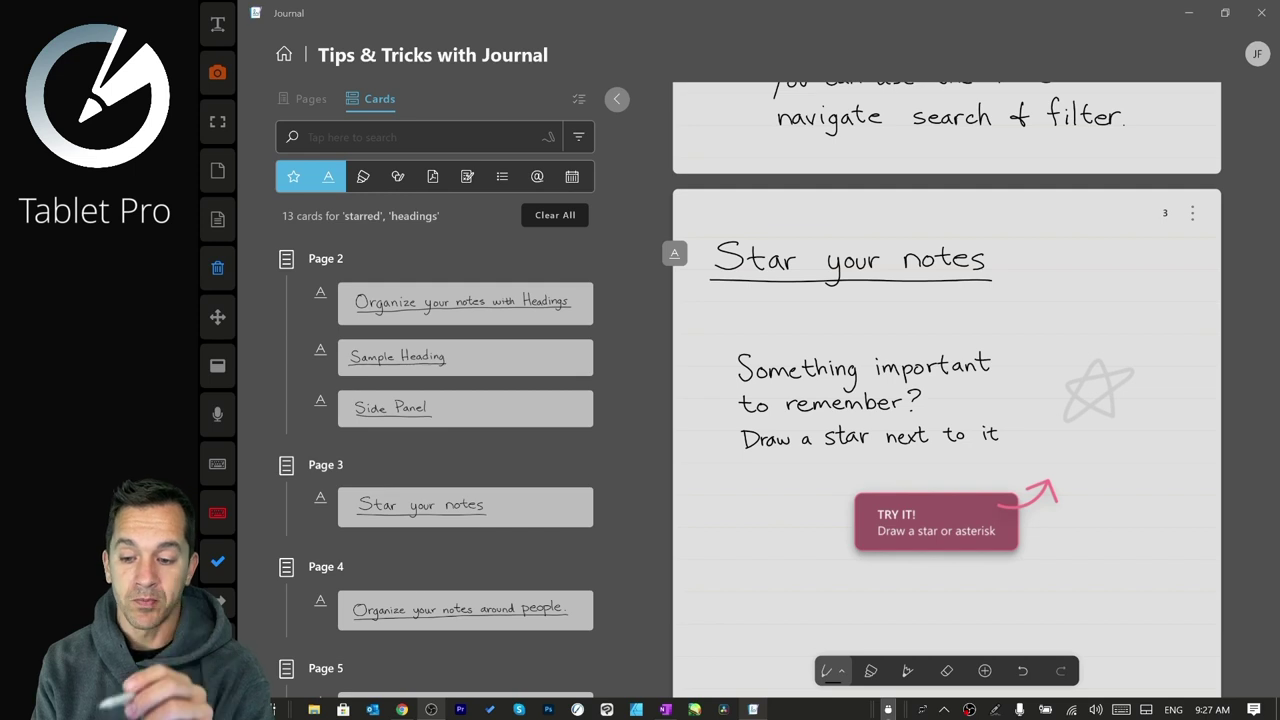
{"action": "left_click", "coordinate": [328, 176]}
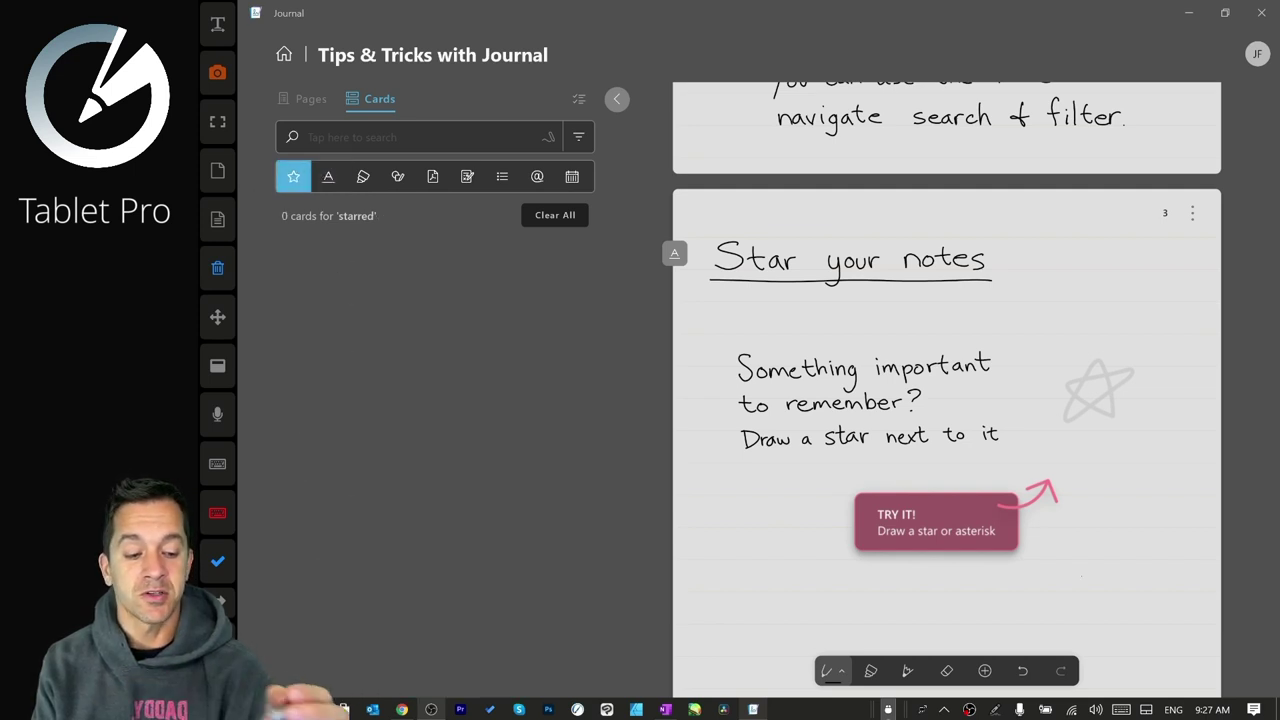
{"action": "left_click_drag", "start_coordinate": [1066, 381], "coordinate": [1070, 412]}
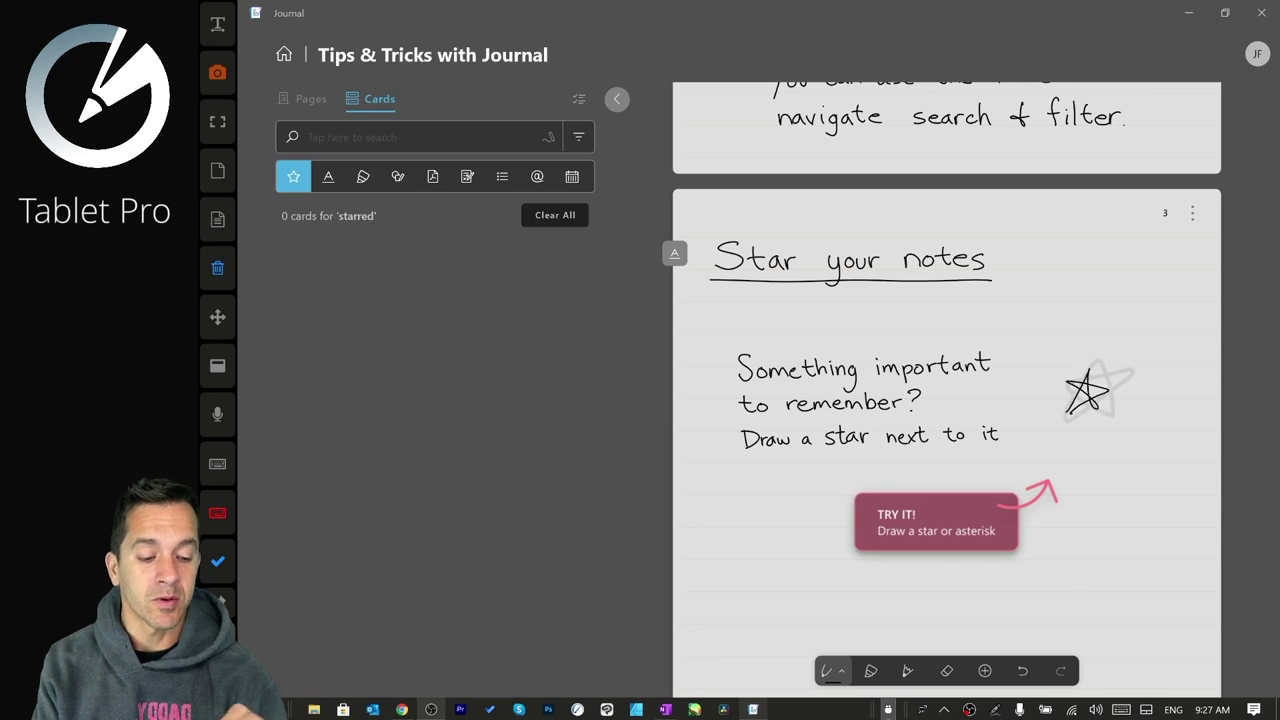
{"action": "left_click_drag", "start_coordinate": [1114, 541], "coordinate": [1114, 467]}
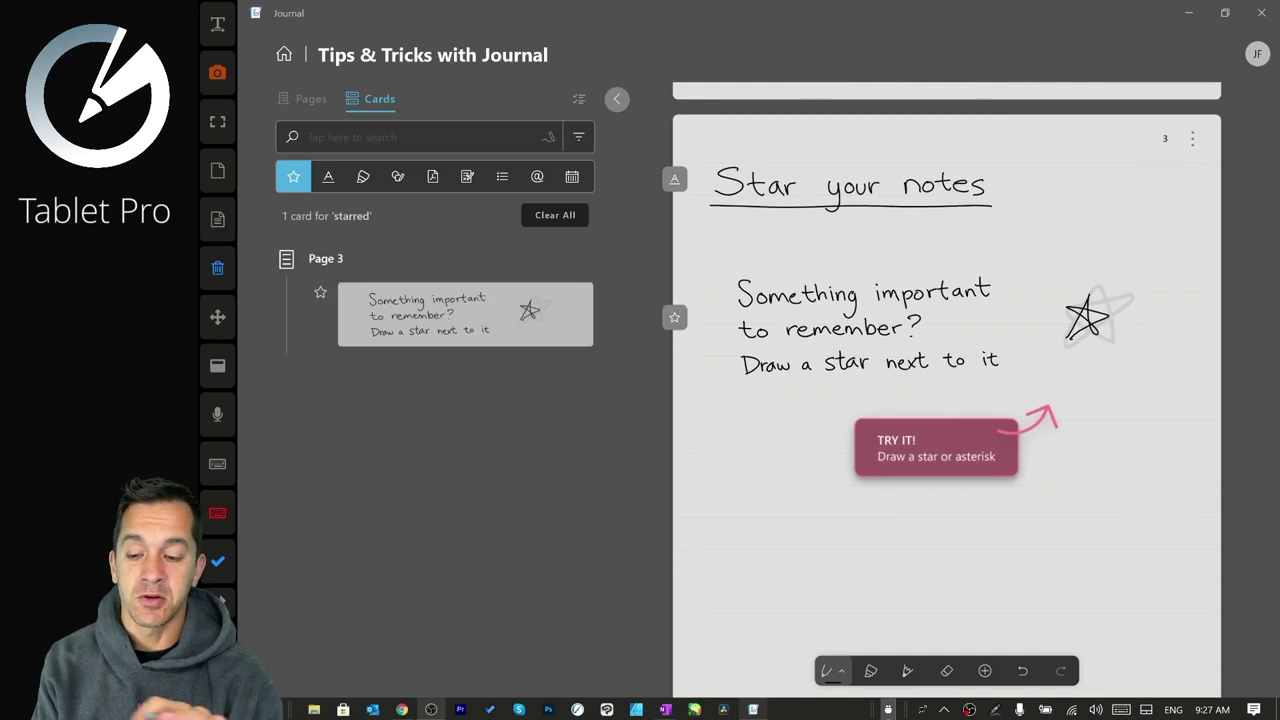
Star the sign-in step on page 4, then scratch out both page 4 stars.
{"action": "left_click_drag", "start_coordinate": [1049, 540], "coordinate": [1049, 149]}
{"action": "left_click_drag", "start_coordinate": [1097, 480], "coordinate": [1076, 237]}
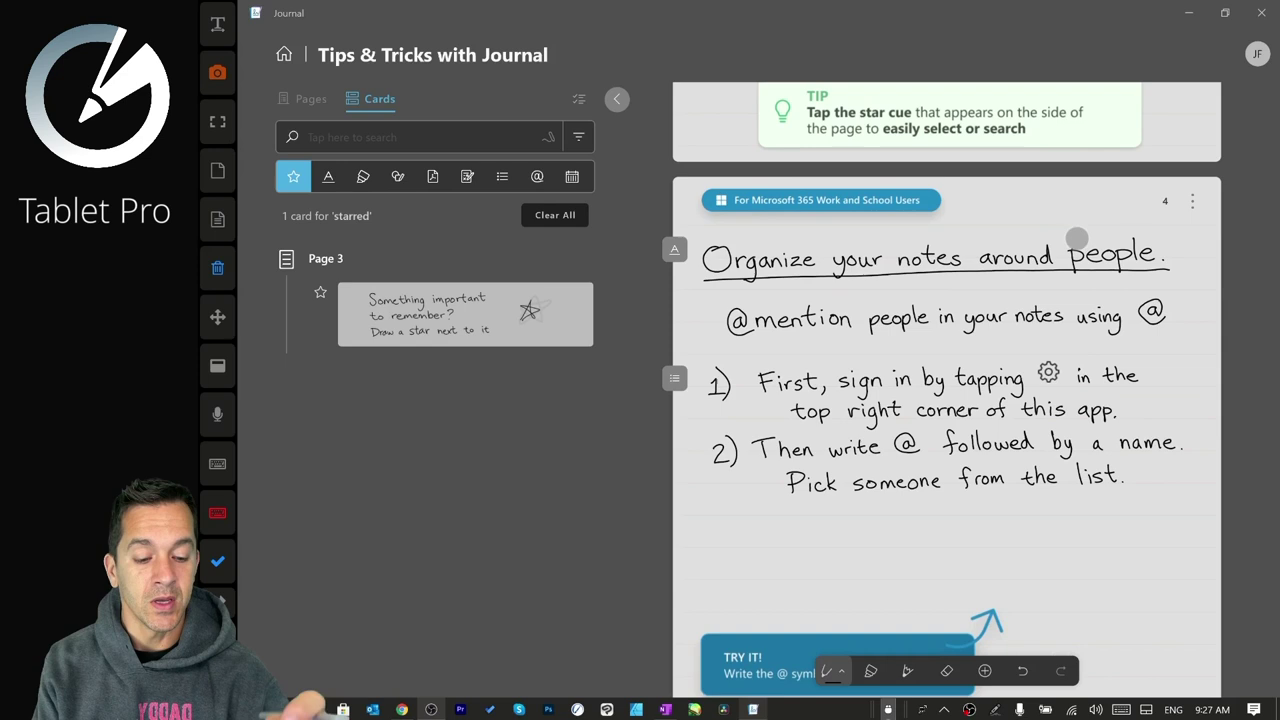
{"action": "left_click_drag", "start_coordinate": [1164, 394], "coordinate": [1176, 388]}
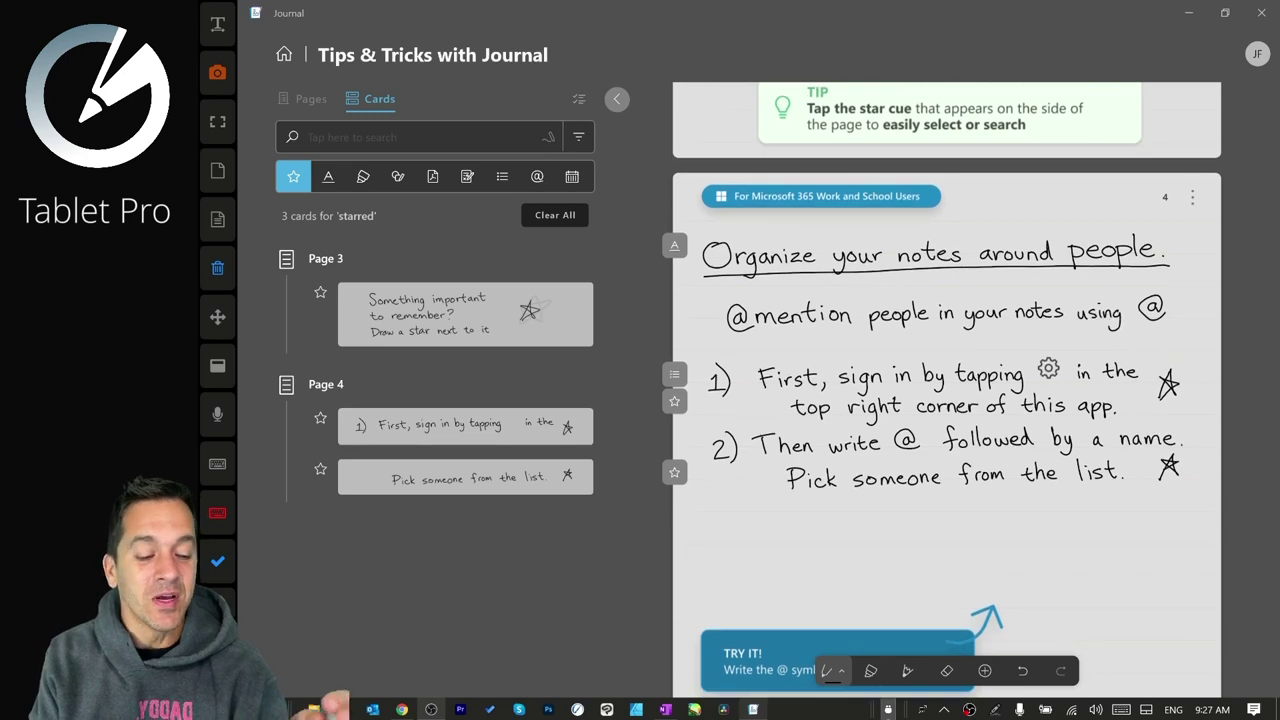
{"action": "left_click_drag", "start_coordinate": [1152, 372], "coordinate": [1184, 398]}
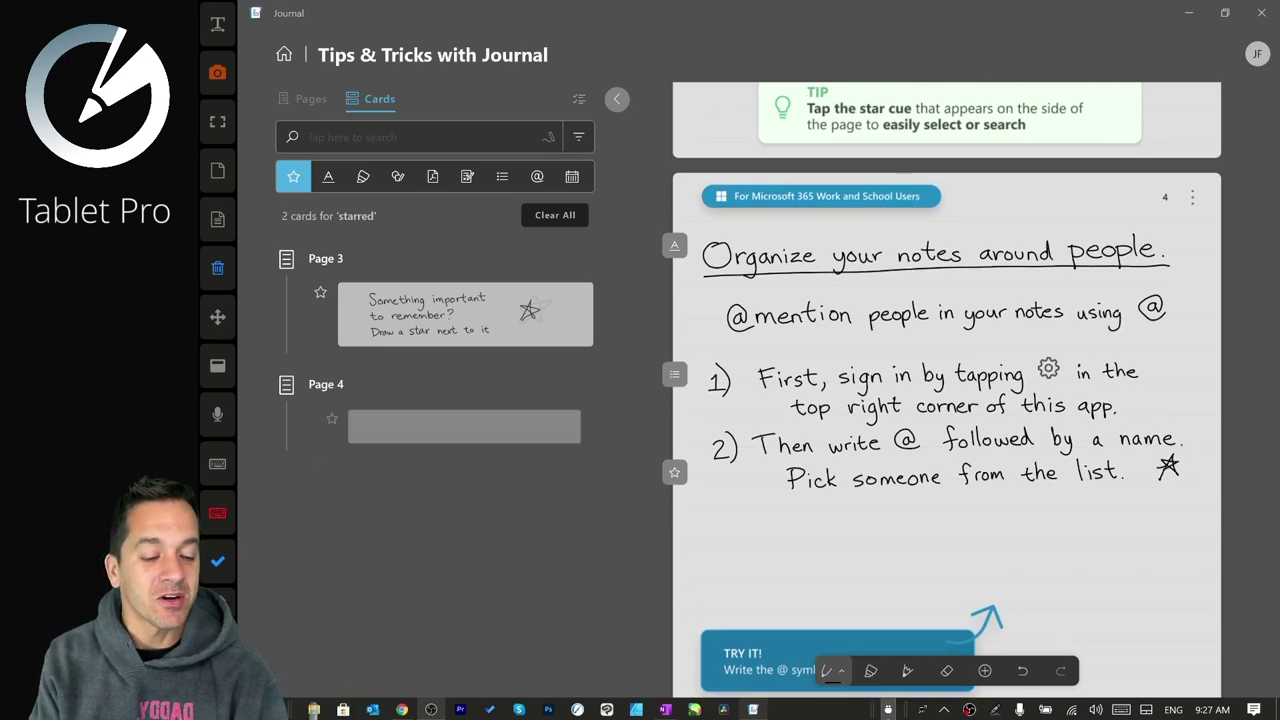
{"action": "left_click_drag", "start_coordinate": [1156, 460], "coordinate": [1182, 468]}
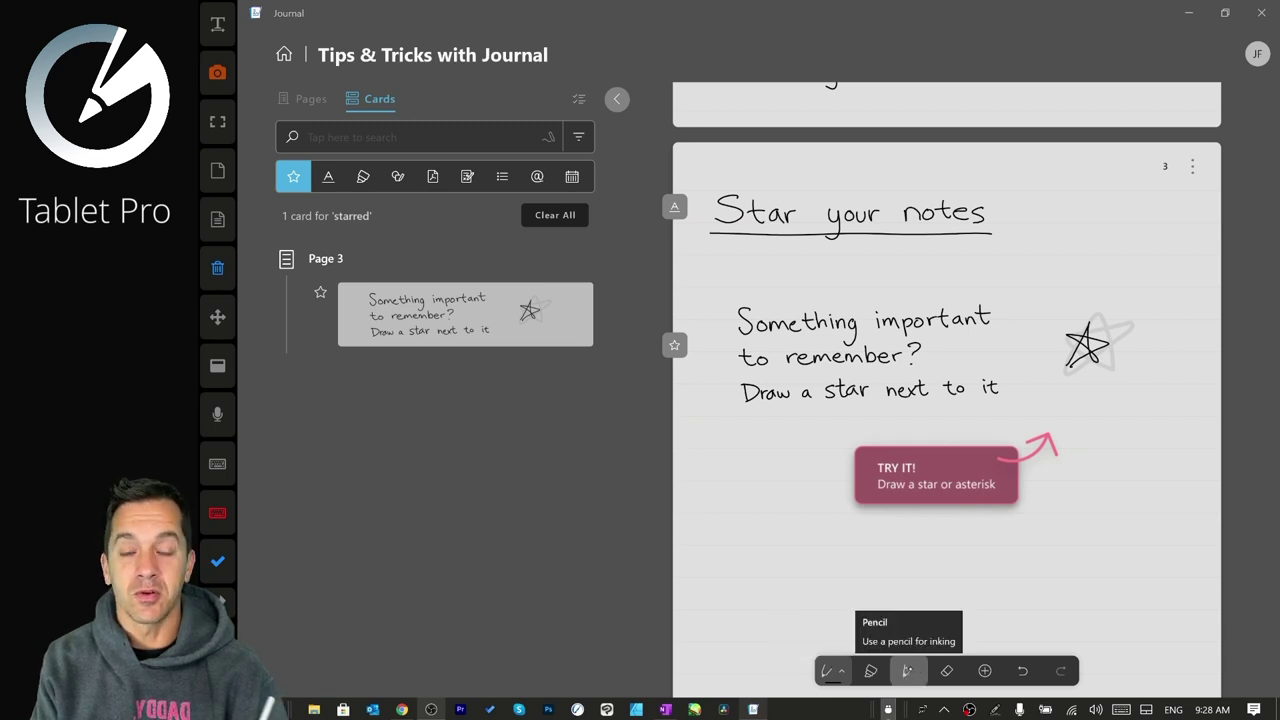
Draw a test scribble with the pencil and switch to the eraser.
{"action": "left_click", "coordinate": [907, 671]}
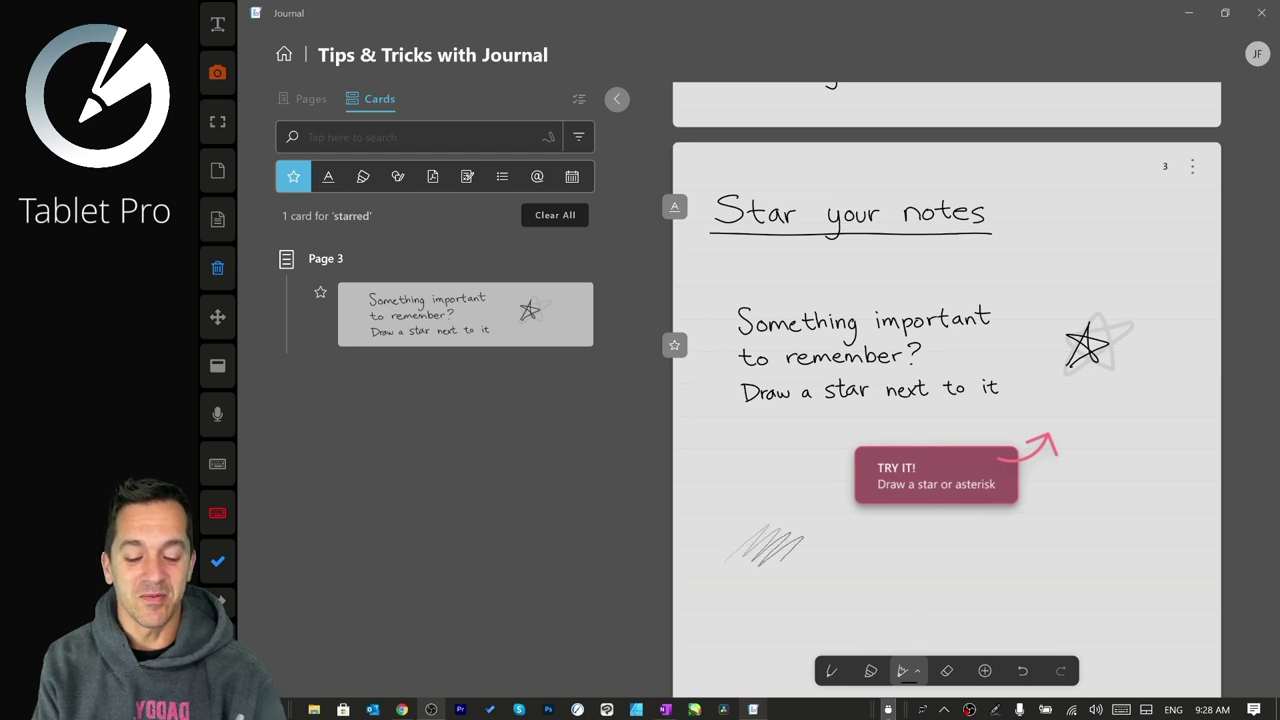
{"action": "left_click_drag", "start_coordinate": [803, 537], "coordinate": [860, 548]}
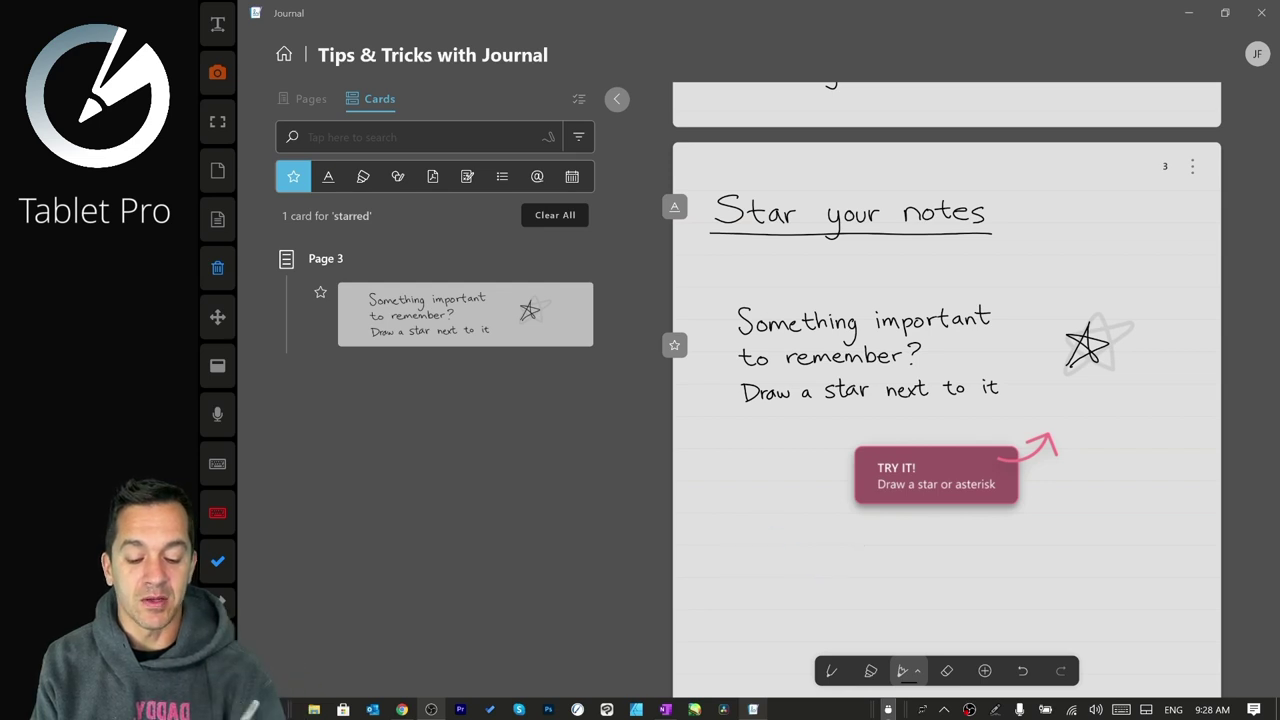
{"action": "left_click", "coordinate": [946, 670]}
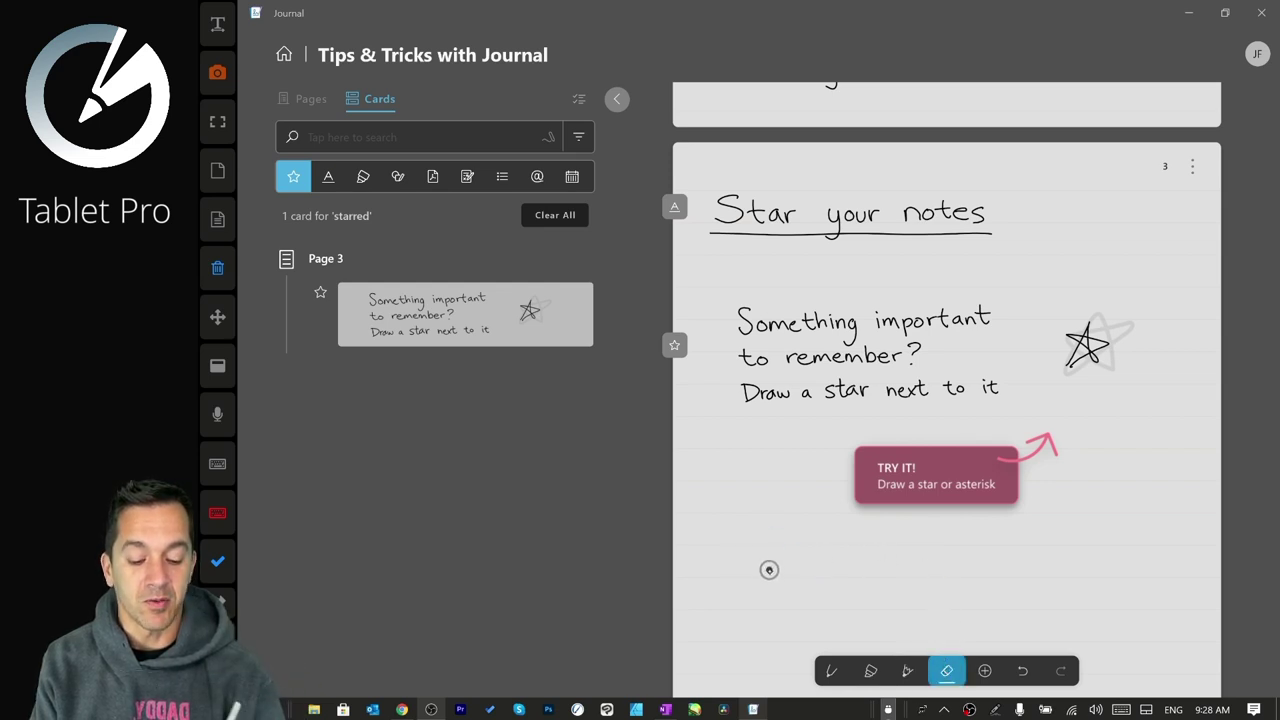
Set the pen to the second, thicker size.
{"action": "left_click", "coordinate": [907, 670]}
{"action": "left_click", "coordinate": [907, 670]}
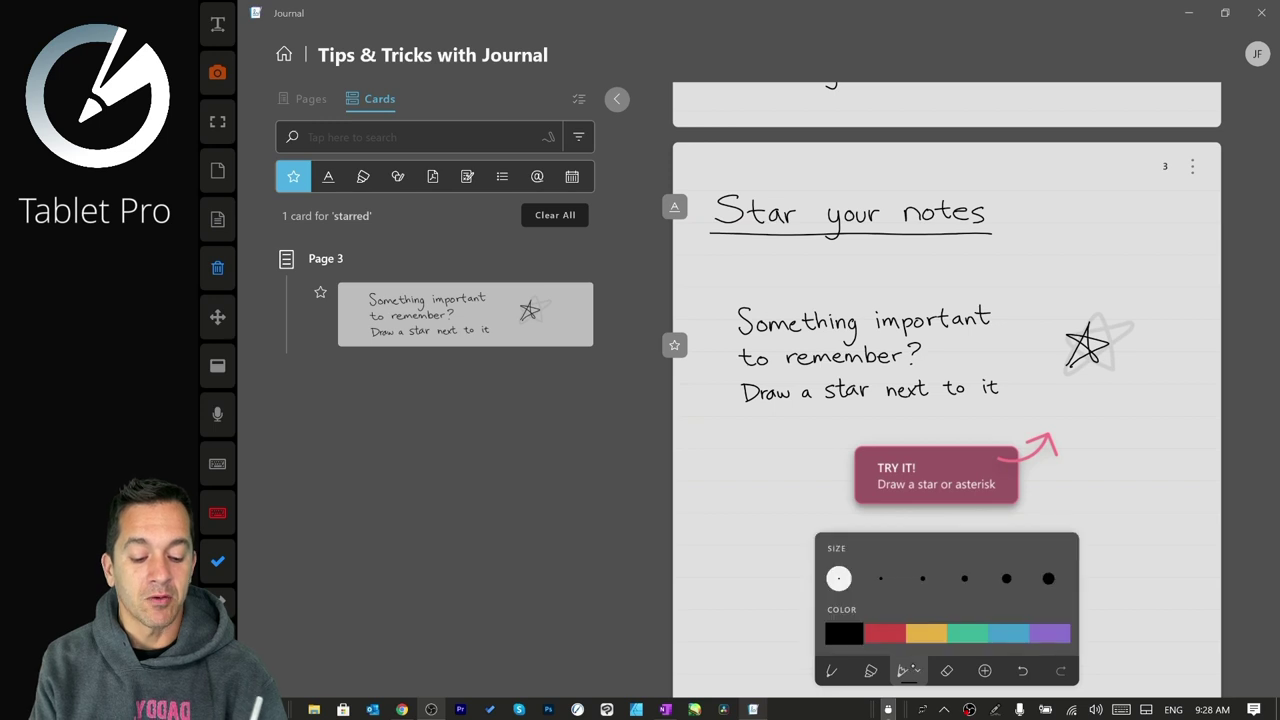
{"action": "left_click", "coordinate": [876, 577]}
{"action": "left_click", "coordinate": [906, 669]}
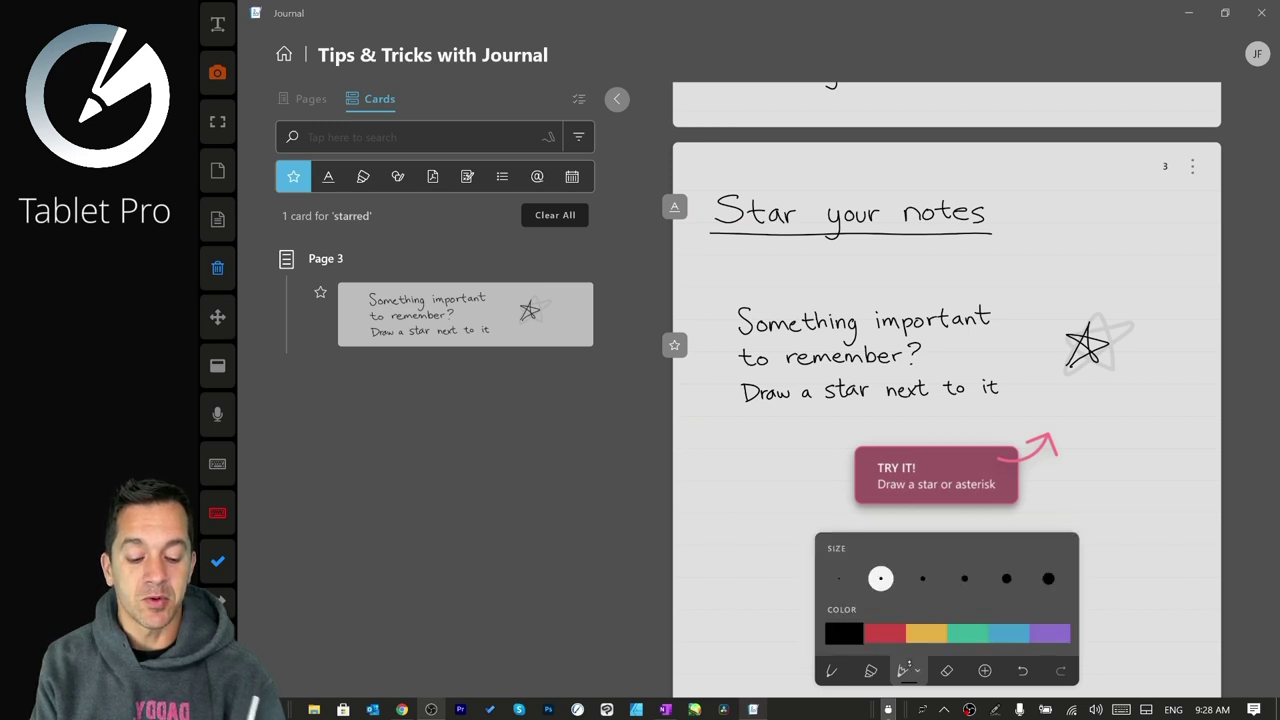
{"action": "left_click", "coordinate": [881, 577]}
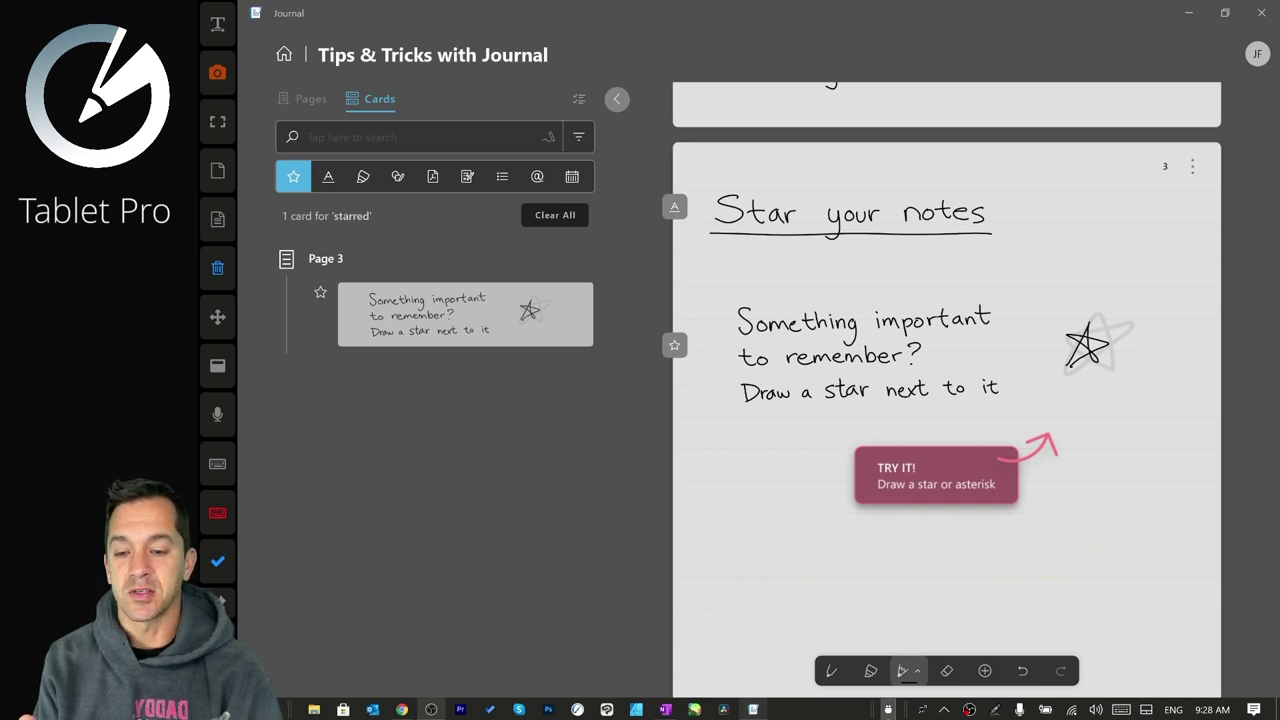
Draw a zigzag and diagonal test strokes with the pen, then erase them.
{"action": "mouse_move", "coordinate": [752, 592]}
{"action": "left_mouse_down"}
{"action": "mouse_move", "coordinate": [826, 556]}
{"action": "mouse_move", "coordinate": [896, 578]}
{"action": "left_mouse_up"}
{"action": "scroll", "coordinate": [930, 553], "scroll_direction": "up", "scroll_amount": 2}
{"action": "scroll", "coordinate": [930, 553], "scroll_direction": "up", "scroll_amount": 3}
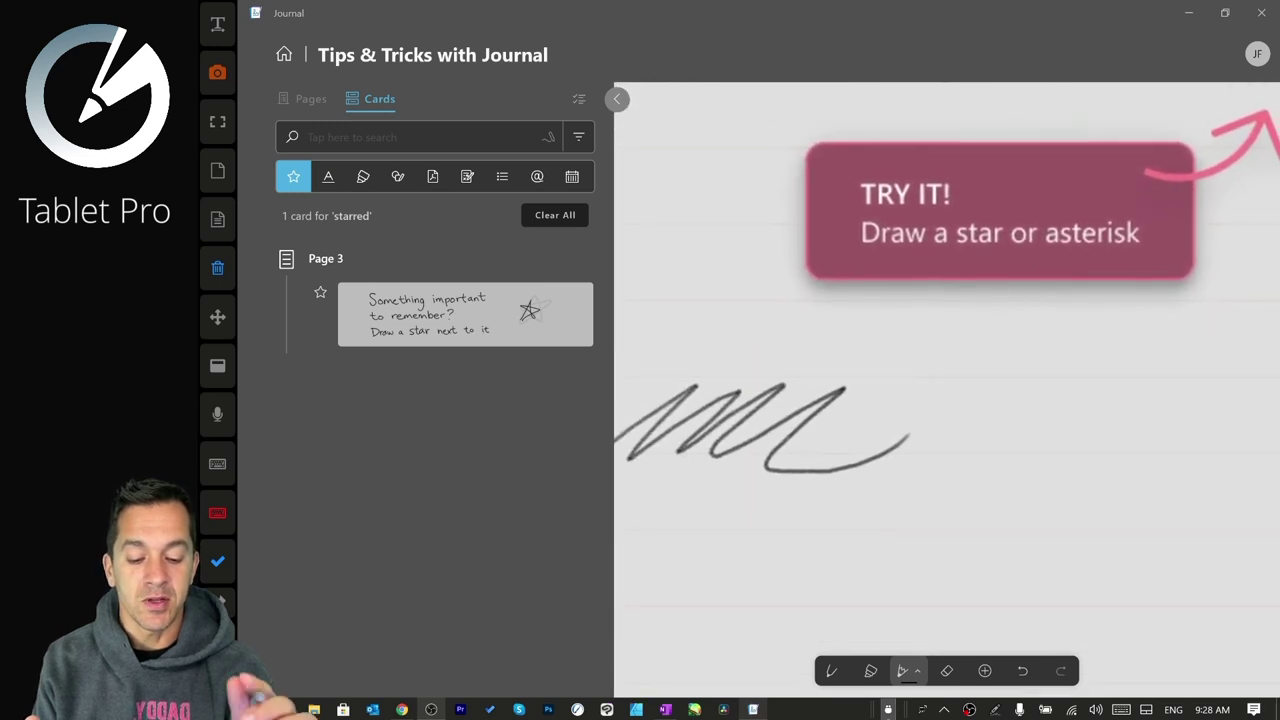
{"action": "left_click_drag", "start_coordinate": [948, 378], "coordinate": [918, 452]}
{"action": "left_click_drag", "start_coordinate": [990, 378], "coordinate": [952, 452]}
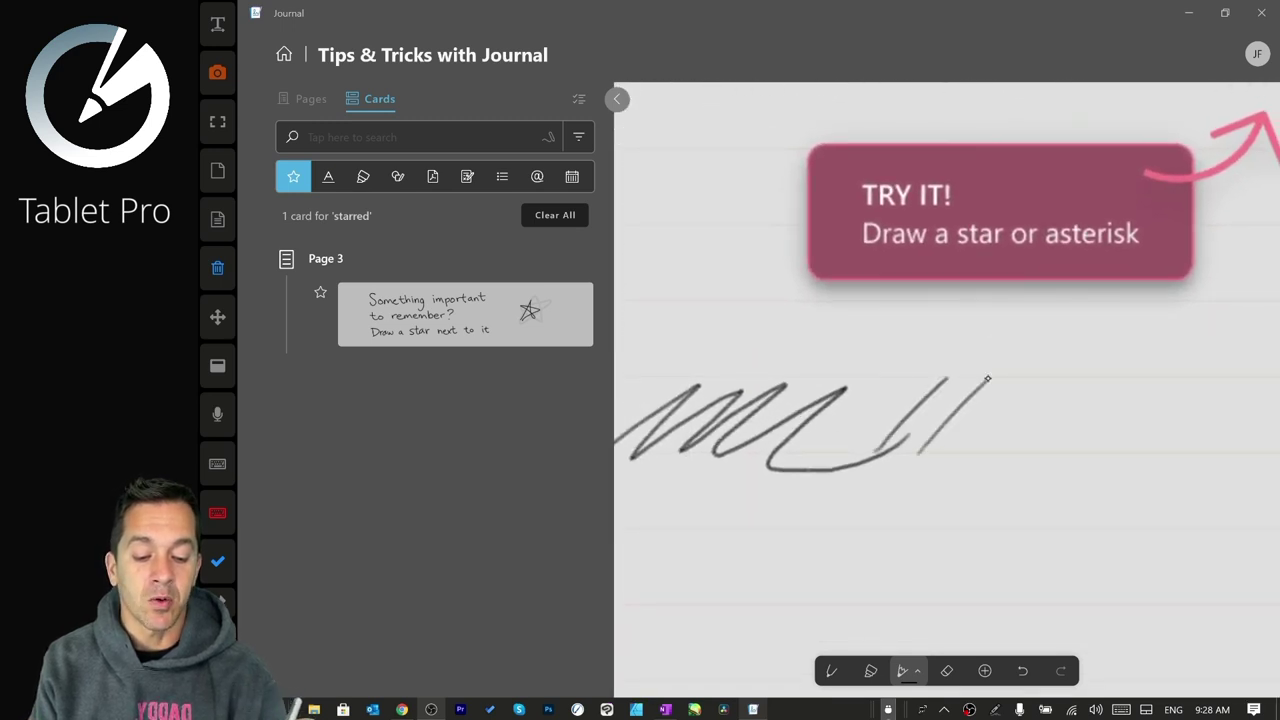
{"action": "mouse_move", "coordinate": [1020, 376]}
{"action": "left_mouse_down"}
{"action": "mouse_move", "coordinate": [985, 448]}
{"action": "mouse_move", "coordinate": [1020, 452]}
{"action": "left_mouse_up"}
{"action": "left_click_drag", "start_coordinate": [1086, 372], "coordinate": [1050, 454]}
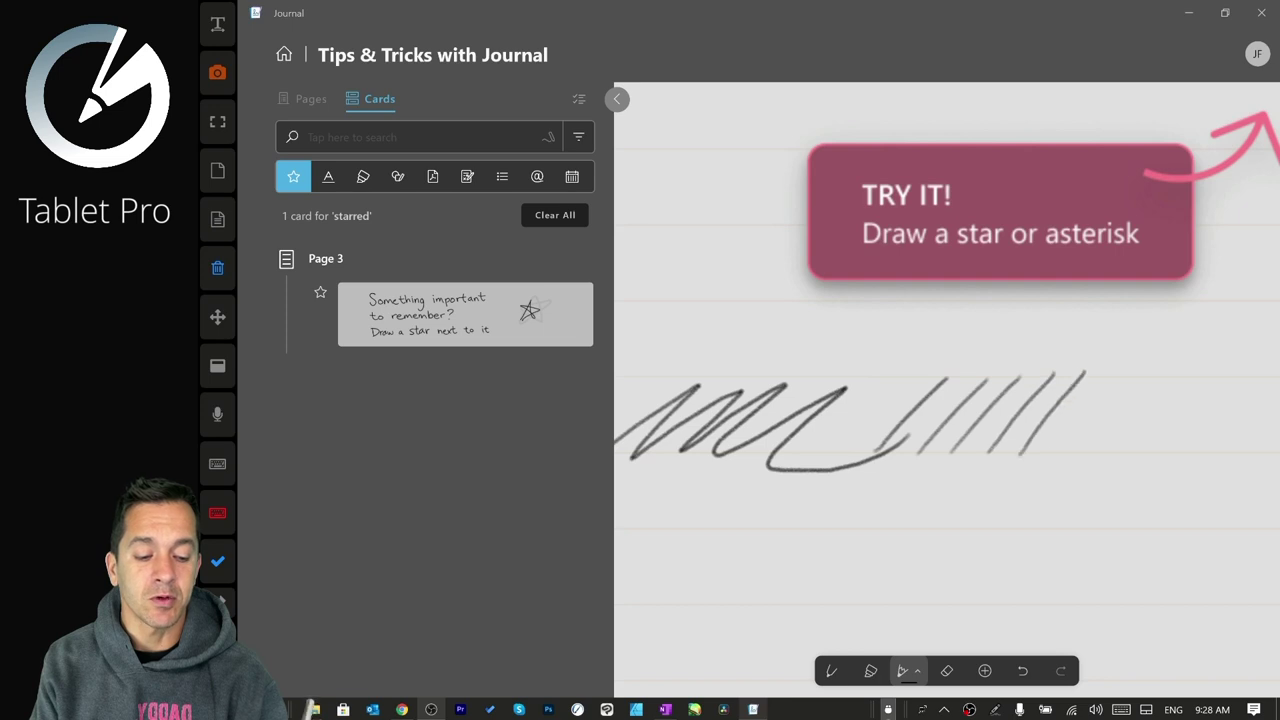
{"action": "mouse_move", "coordinate": [1053, 399]}
{"action": "left_mouse_down"}
{"action": "mouse_move", "coordinate": [750, 410]}
{"action": "mouse_move", "coordinate": [765, 427]}
{"action": "mouse_move", "coordinate": [851, 372]}
{"action": "mouse_move", "coordinate": [886, 438]}
{"action": "mouse_move", "coordinate": [975, 400]}
{"action": "mouse_move", "coordinate": [978, 444]}
{"action": "left_mouse_up"}
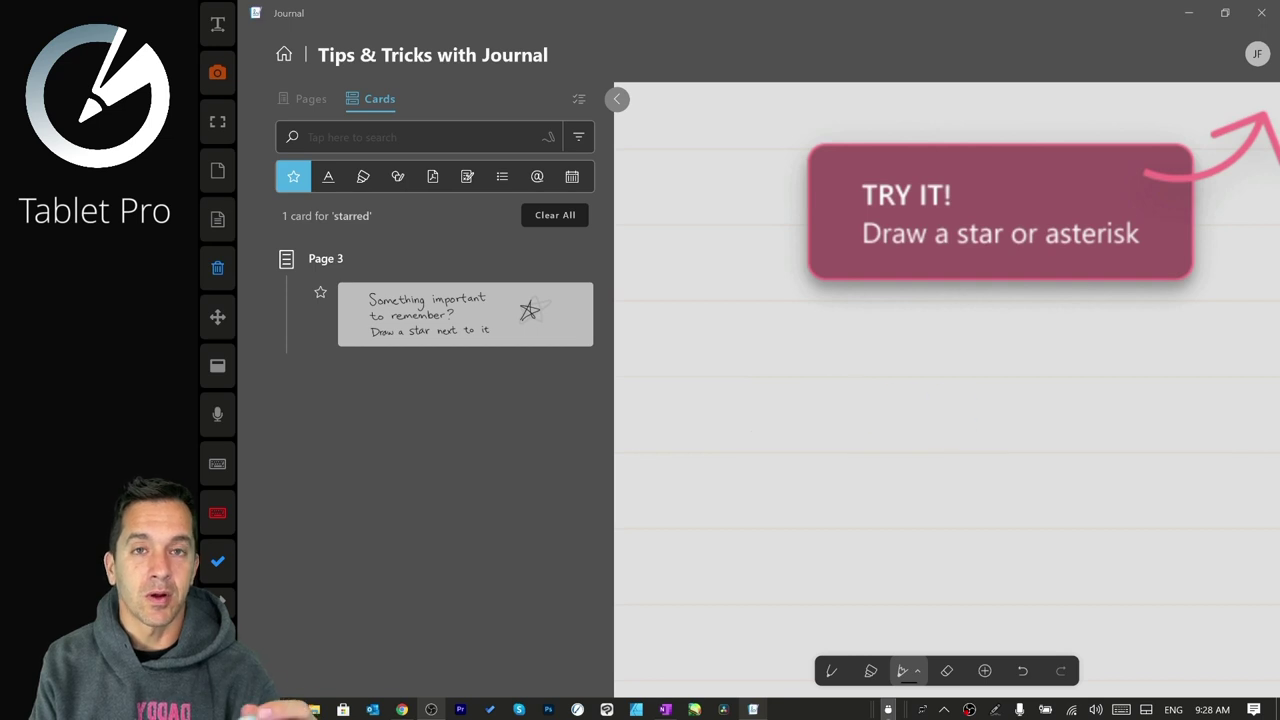
{"action": "scroll", "coordinate": [1000, 420], "scroll_direction": "up", "scroll_amount": 5}
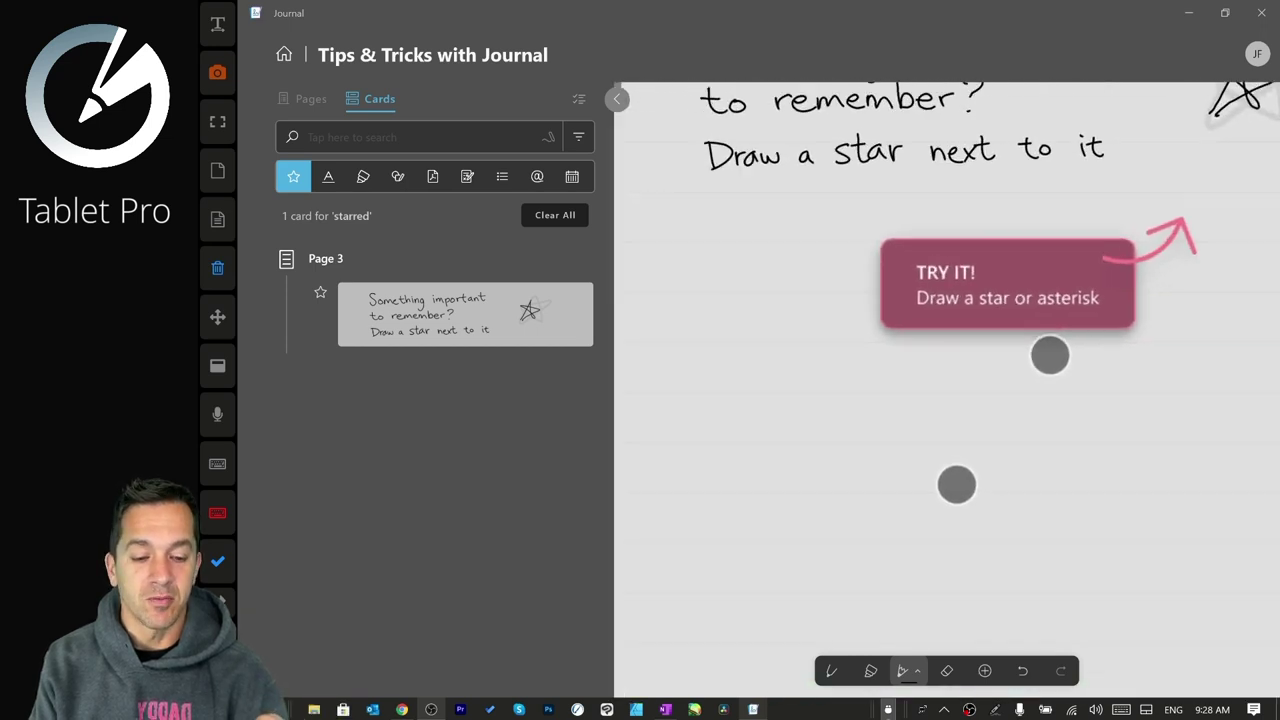
{"action": "scroll", "coordinate": [1043, 458], "scroll_direction": "up", "scroll_amount": 5}
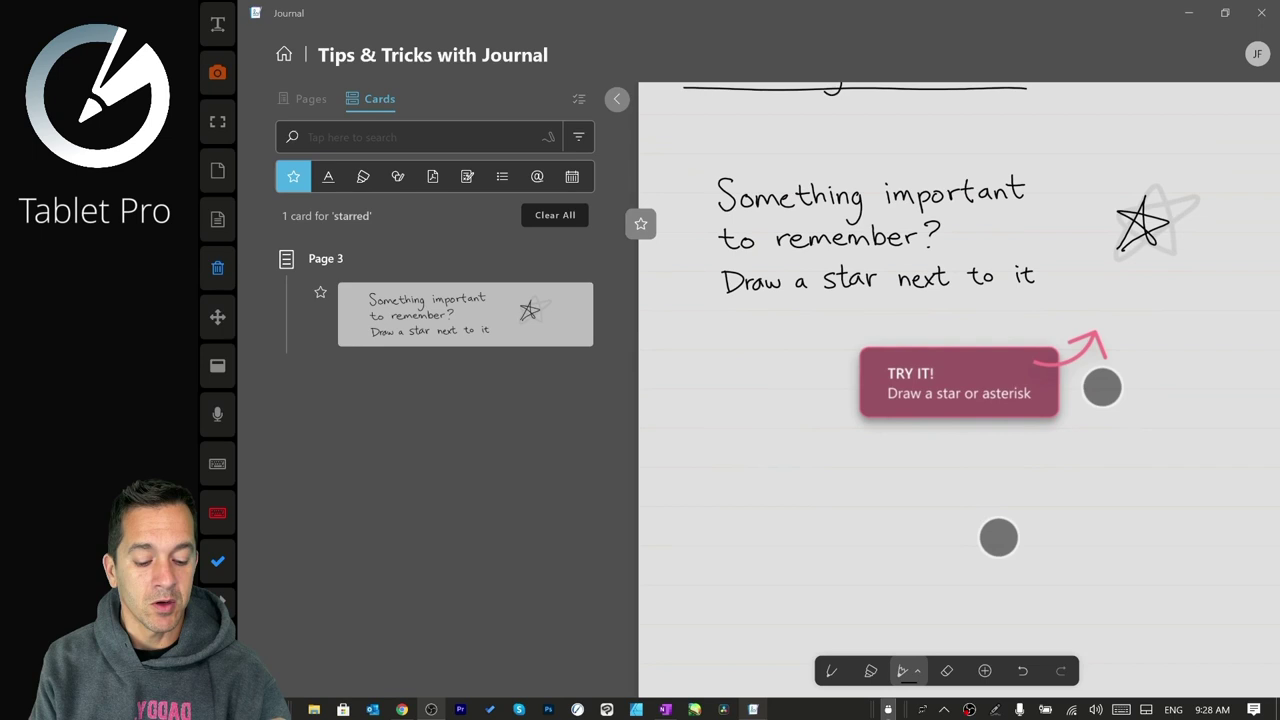
Switch the pen to red and draw red test scribbles around the TRY IT card.
{"action": "left_click", "coordinate": [902, 671]}
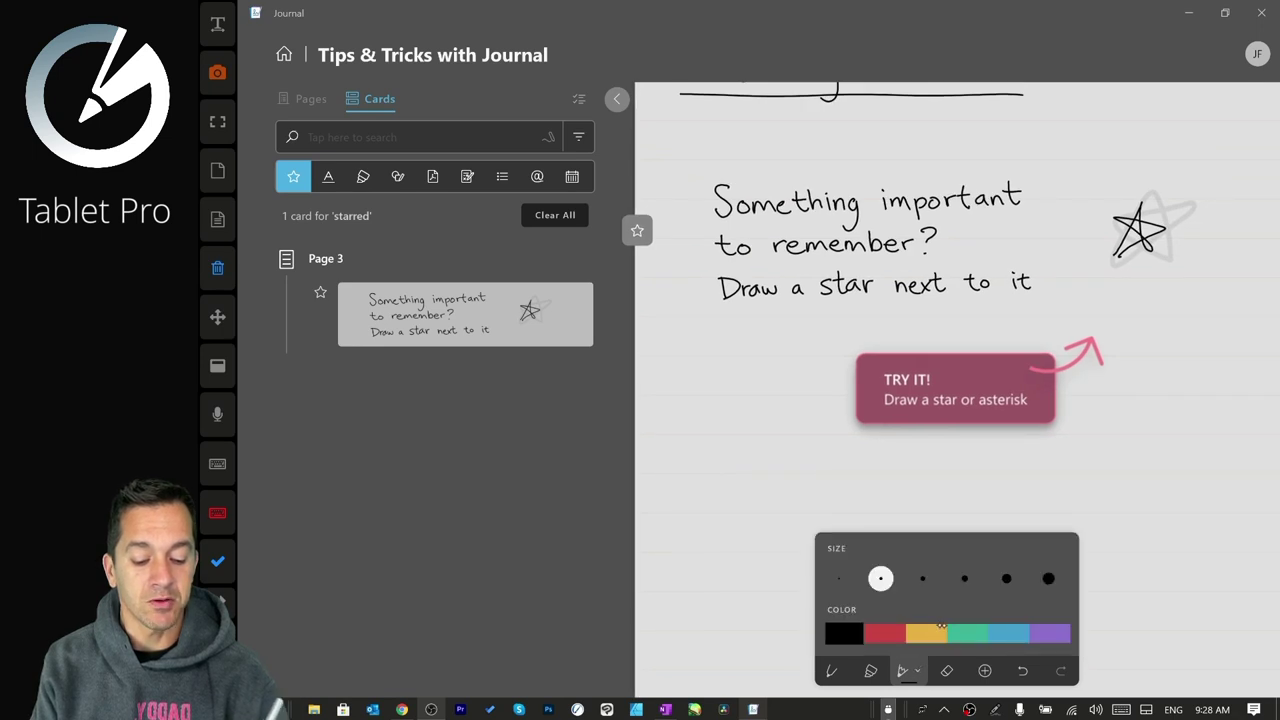
{"action": "key", "text": "Escape"}
{"action": "mouse_move", "coordinate": [690, 489]}
{"action": "left_mouse_down"}
{"action": "mouse_move", "coordinate": [748, 433]}
{"action": "mouse_move", "coordinate": [830, 489]}
{"action": "left_mouse_up"}
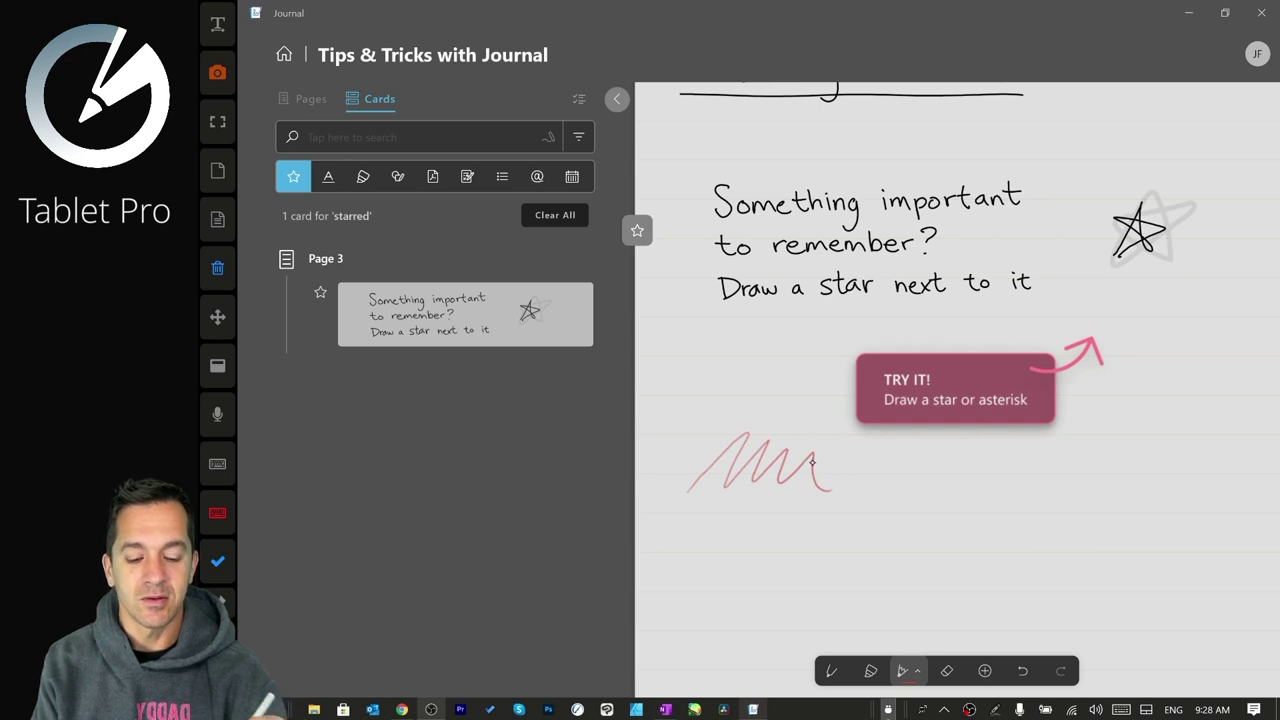
{"action": "mouse_move", "coordinate": [704, 474]}
{"action": "left_mouse_down"}
{"action": "mouse_move", "coordinate": [750, 440]}
{"action": "mouse_move", "coordinate": [796, 466]}
{"action": "left_mouse_up"}
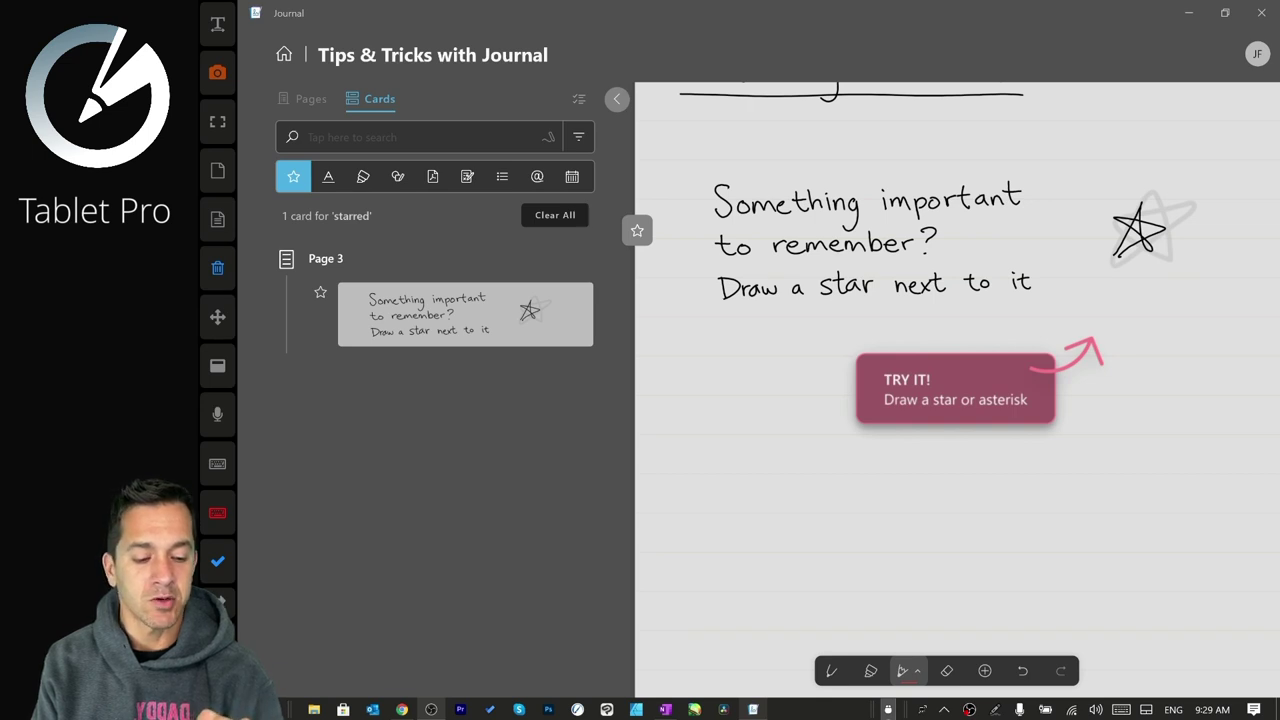
{"action": "mouse_move", "coordinate": [1073, 398]}
{"action": "left_mouse_down"}
{"action": "mouse_move", "coordinate": [1108, 372]}
{"action": "mouse_move", "coordinate": [1097, 396]}
{"action": "left_mouse_up"}
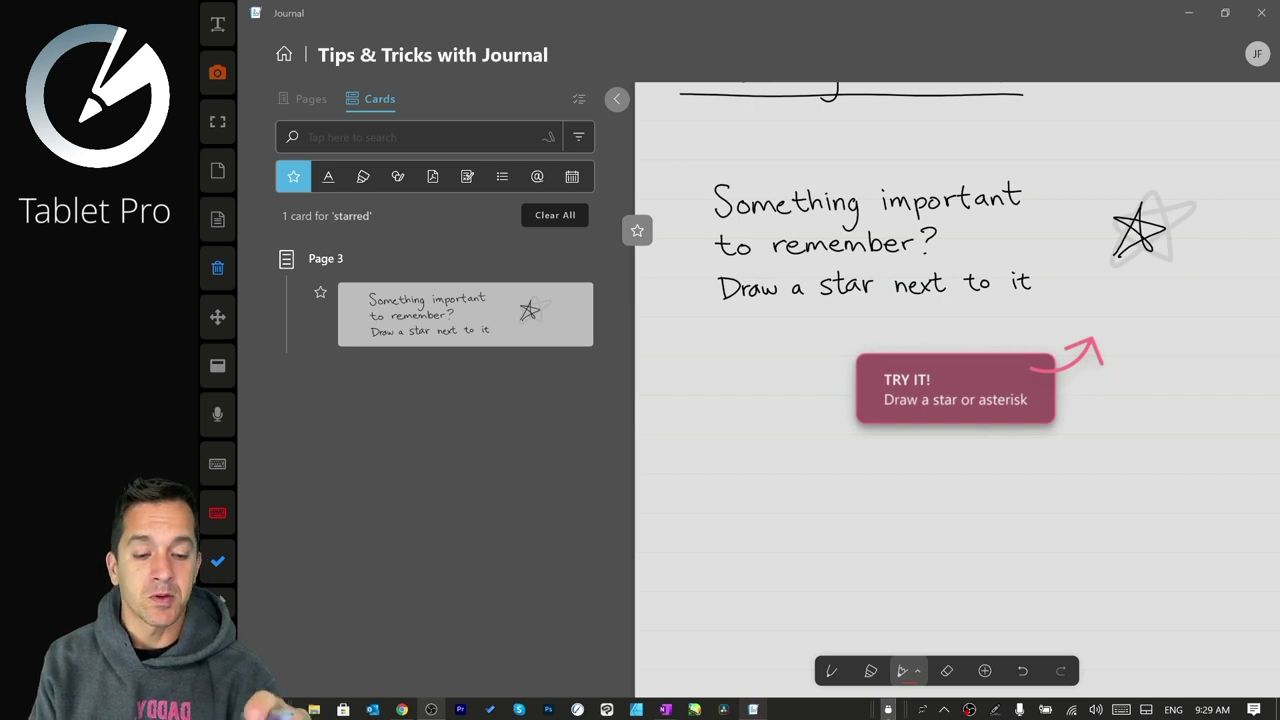
Filter the Cards list to headings only, showing 13 heading cards.
{"action": "scroll", "coordinate": [1020, 617], "scroll_direction": "up", "scroll_amount": 5}
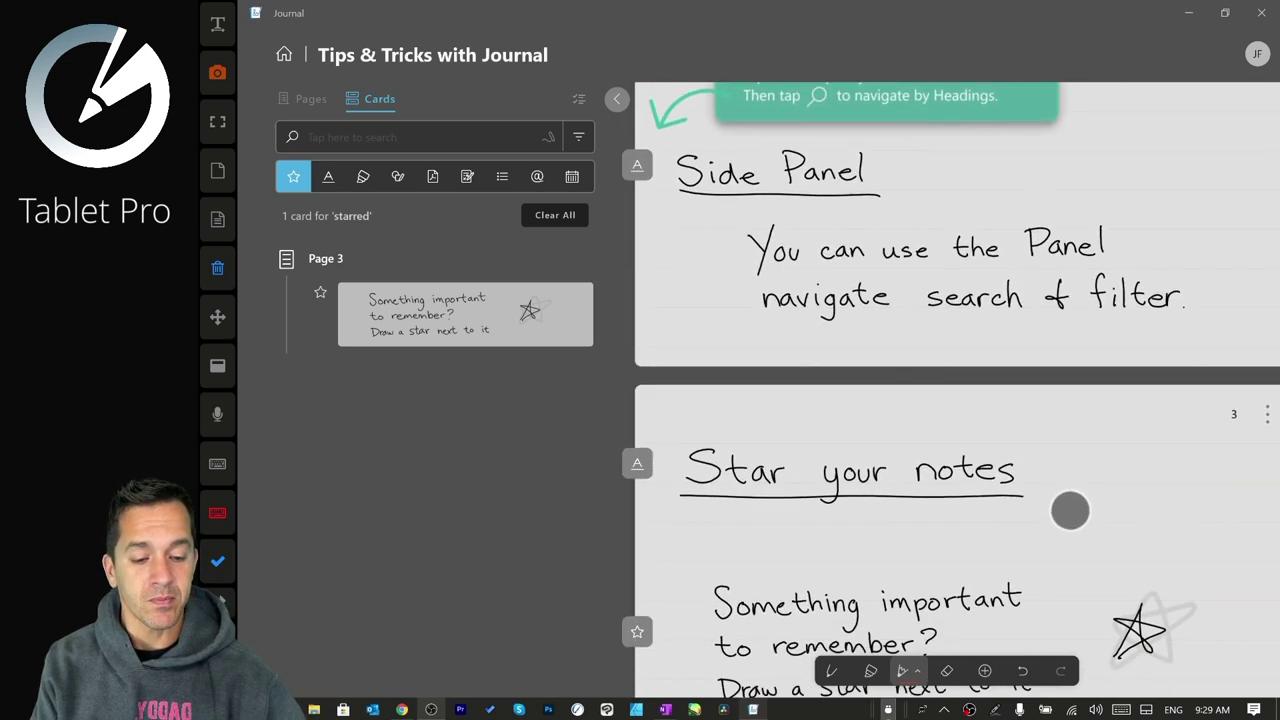
{"action": "scroll", "coordinate": [1070, 511], "scroll_direction": "down", "scroll_amount": 5}
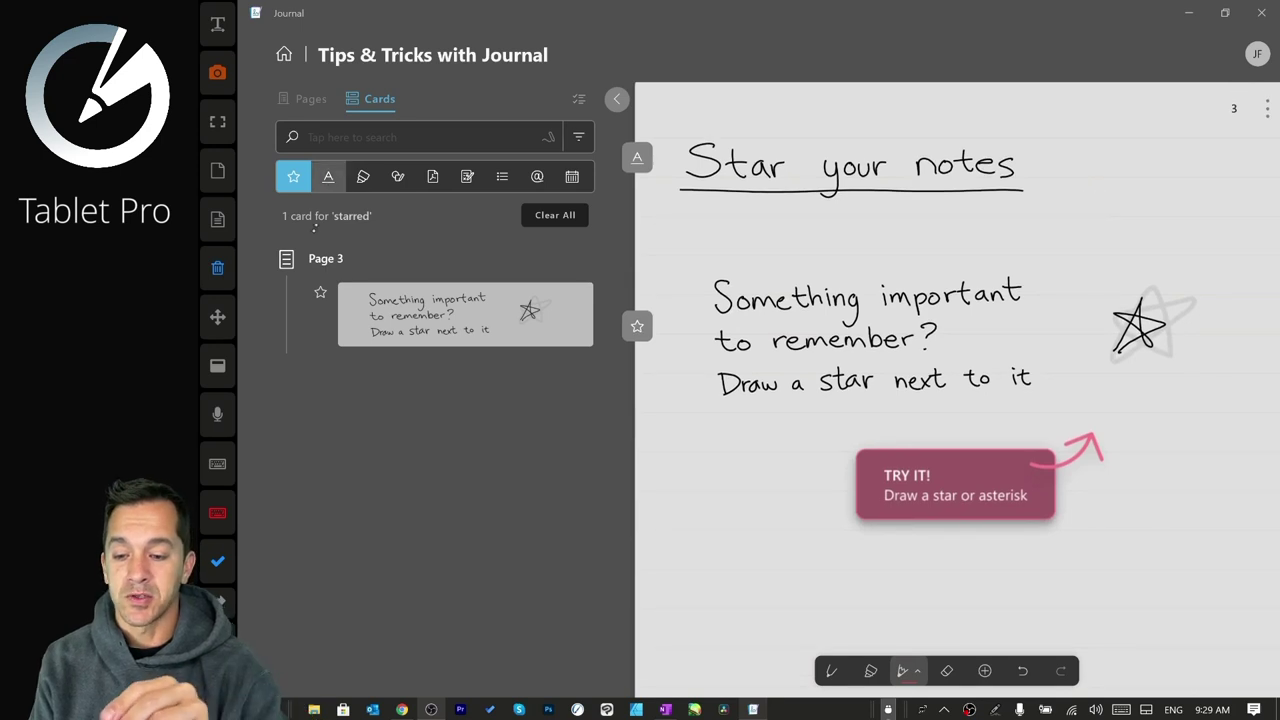
{"action": "left_click", "coordinate": [328, 176]}
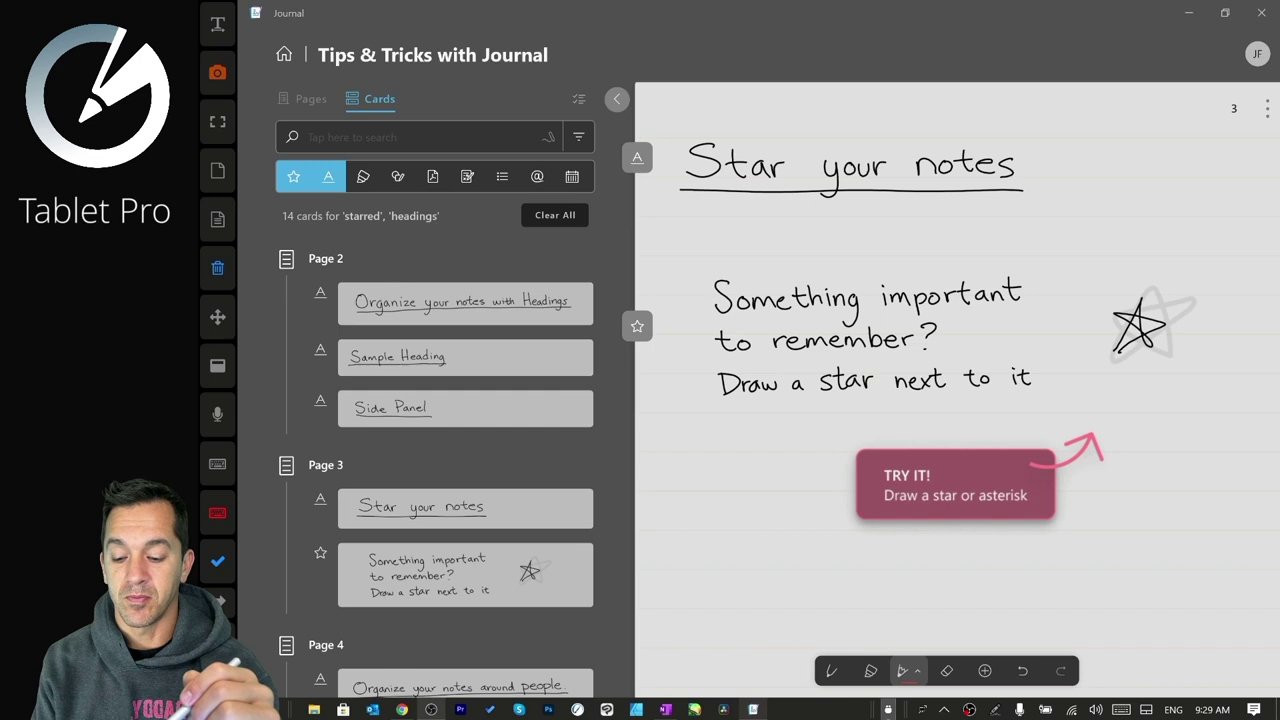
{"action": "left_click", "coordinate": [293, 176]}
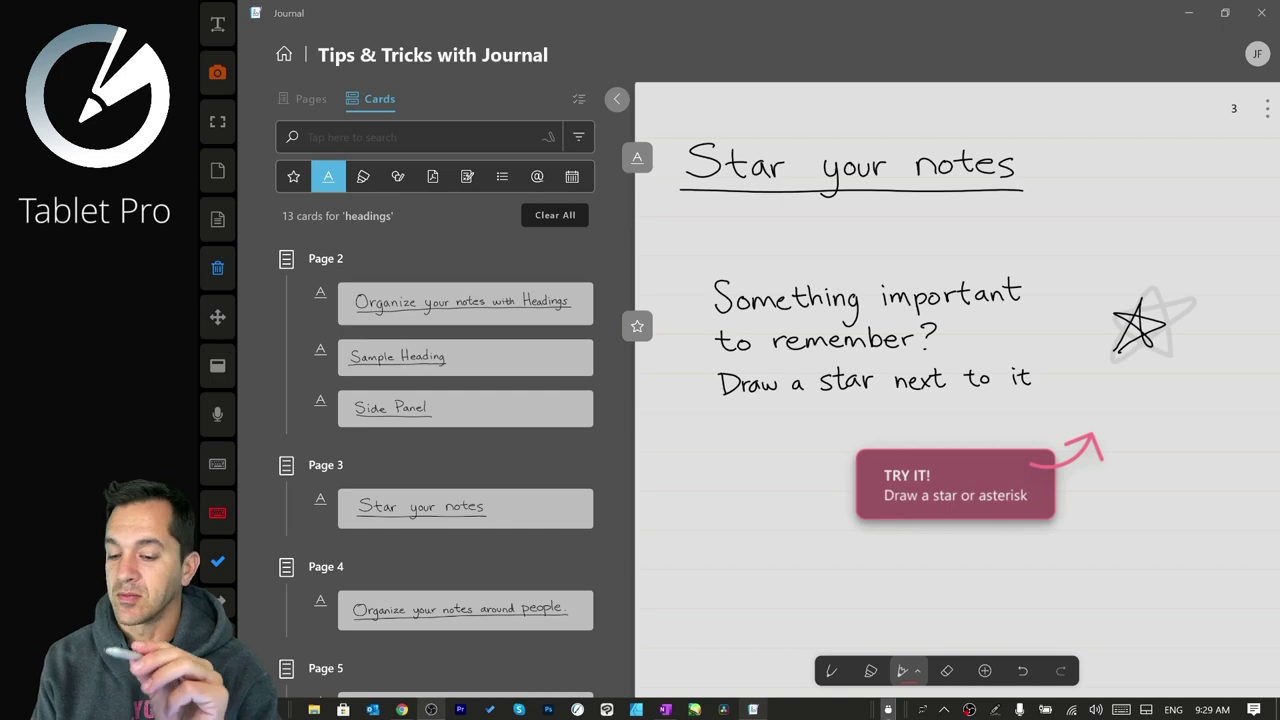
Scroll to the people page and pick a contact for the handwritten @ mention.
{"action": "scroll", "coordinate": [1154, 437], "scroll_direction": "down", "scroll_amount": 10}
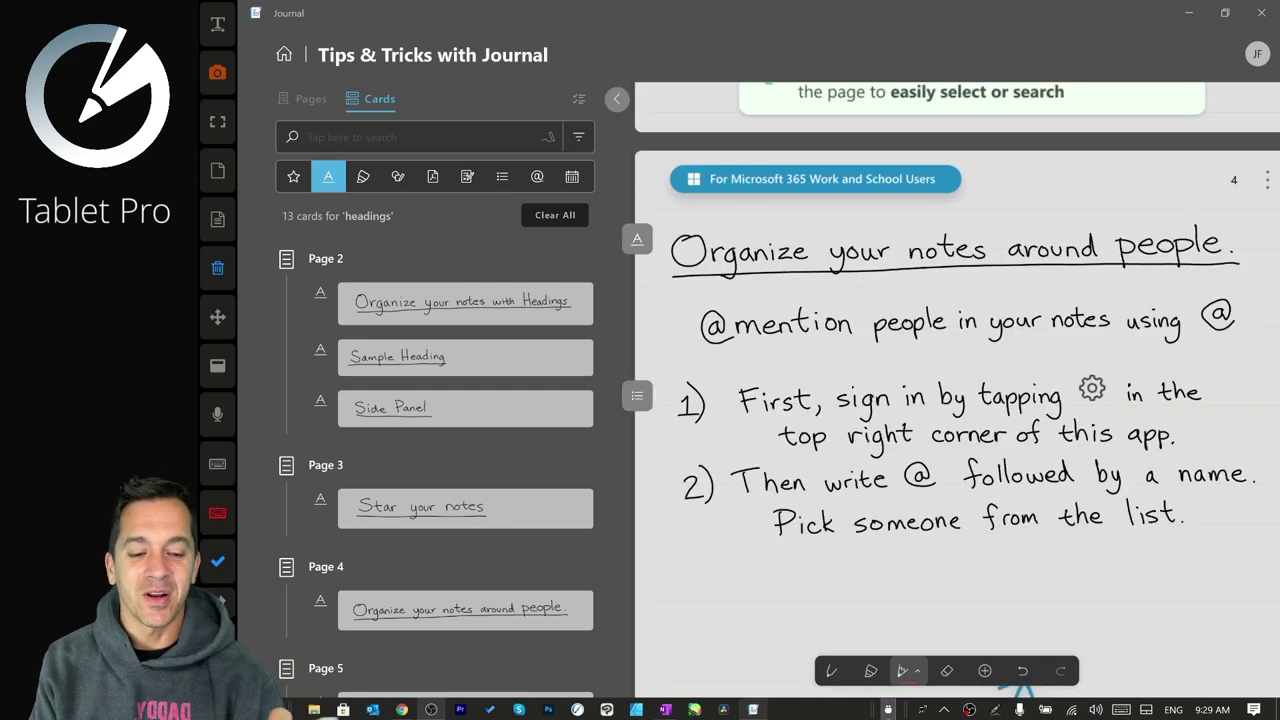
{"action": "scroll", "coordinate": [1057, 491], "scroll_direction": "down", "scroll_amount": 2}
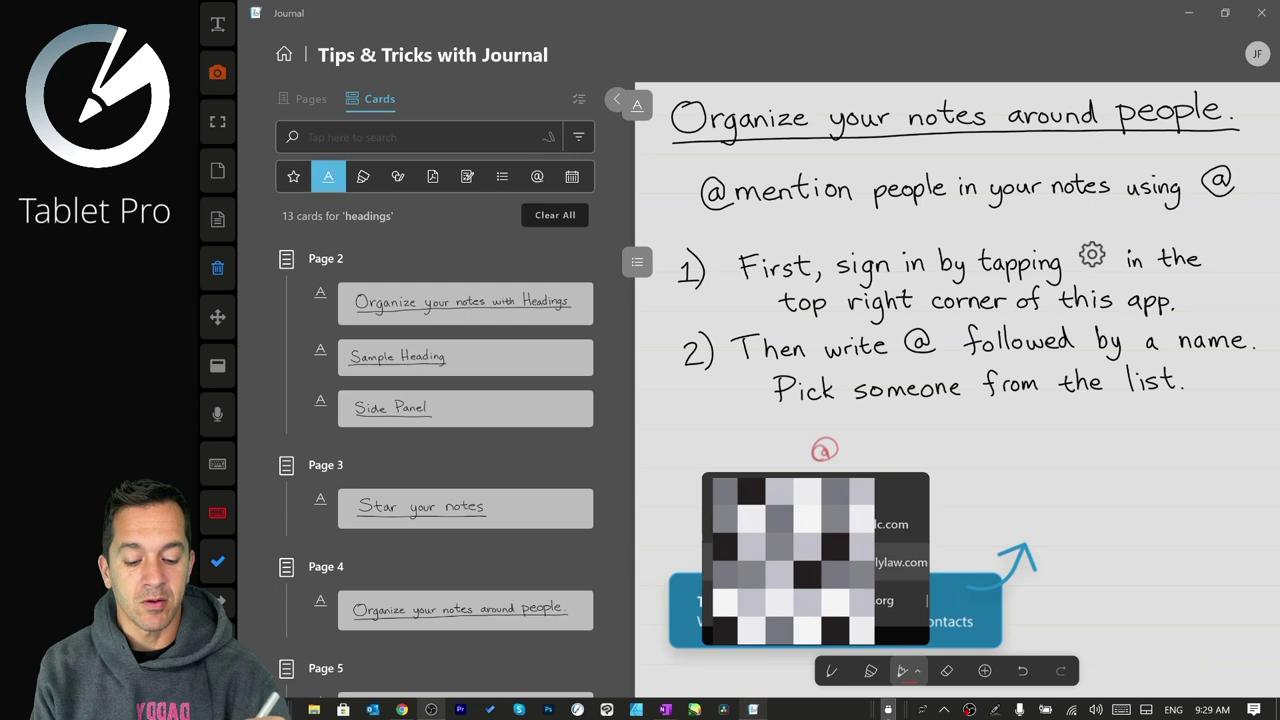
{"action": "left_click", "coordinate": [790, 524]}
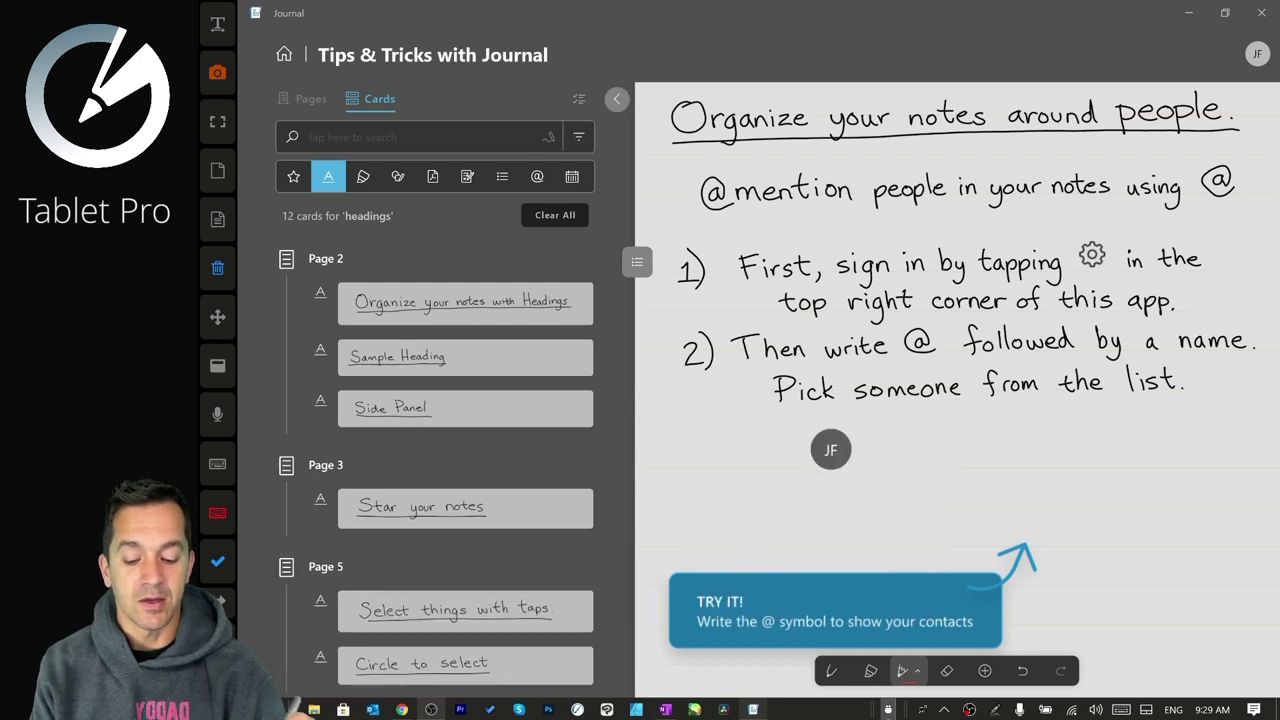
Select the last handwritten line, start an email share, then cancel the draft and deselect.
{"action": "left_click", "coordinate": [803, 389]}
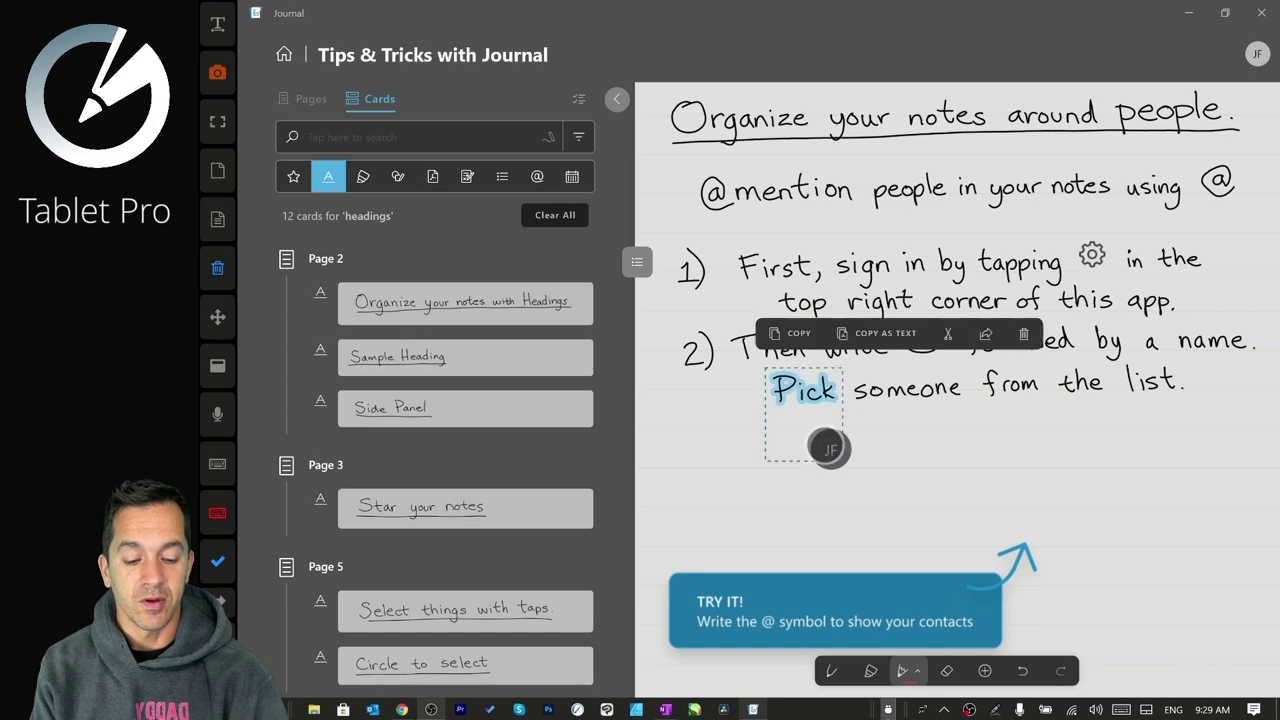
{"action": "left_click", "coordinate": [803, 389]}
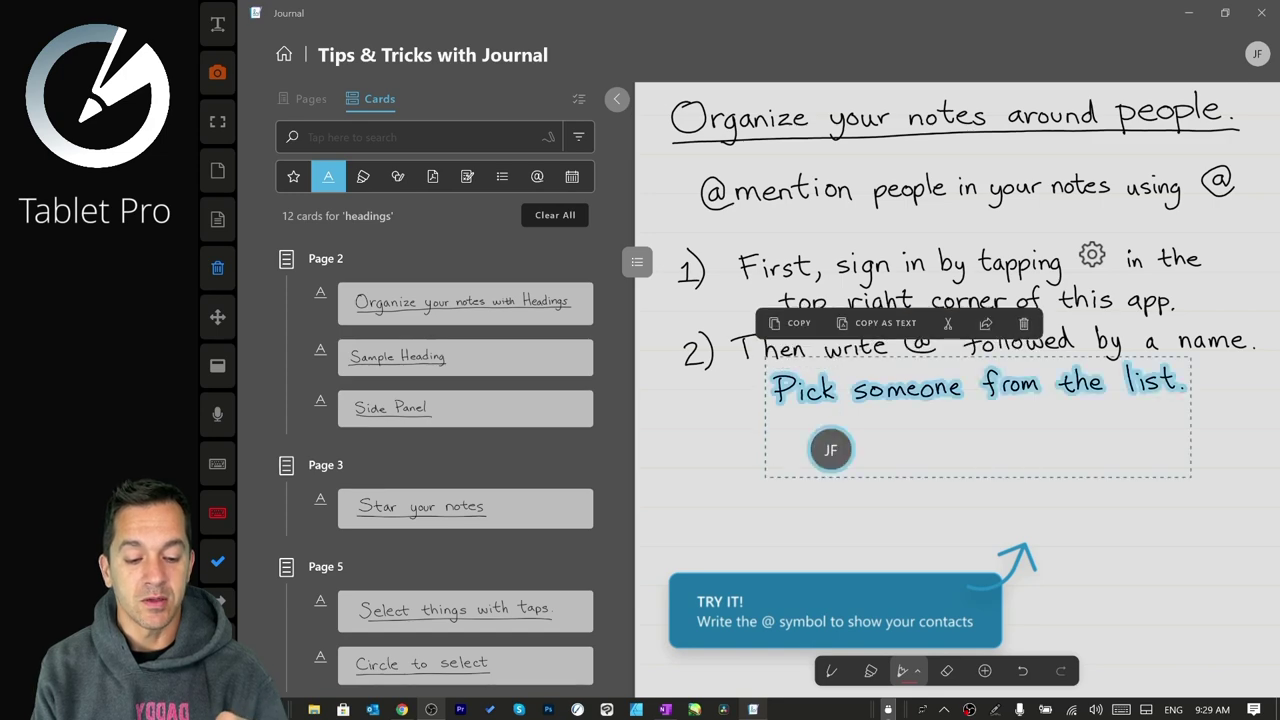
{"action": "left_click", "coordinate": [985, 323]}
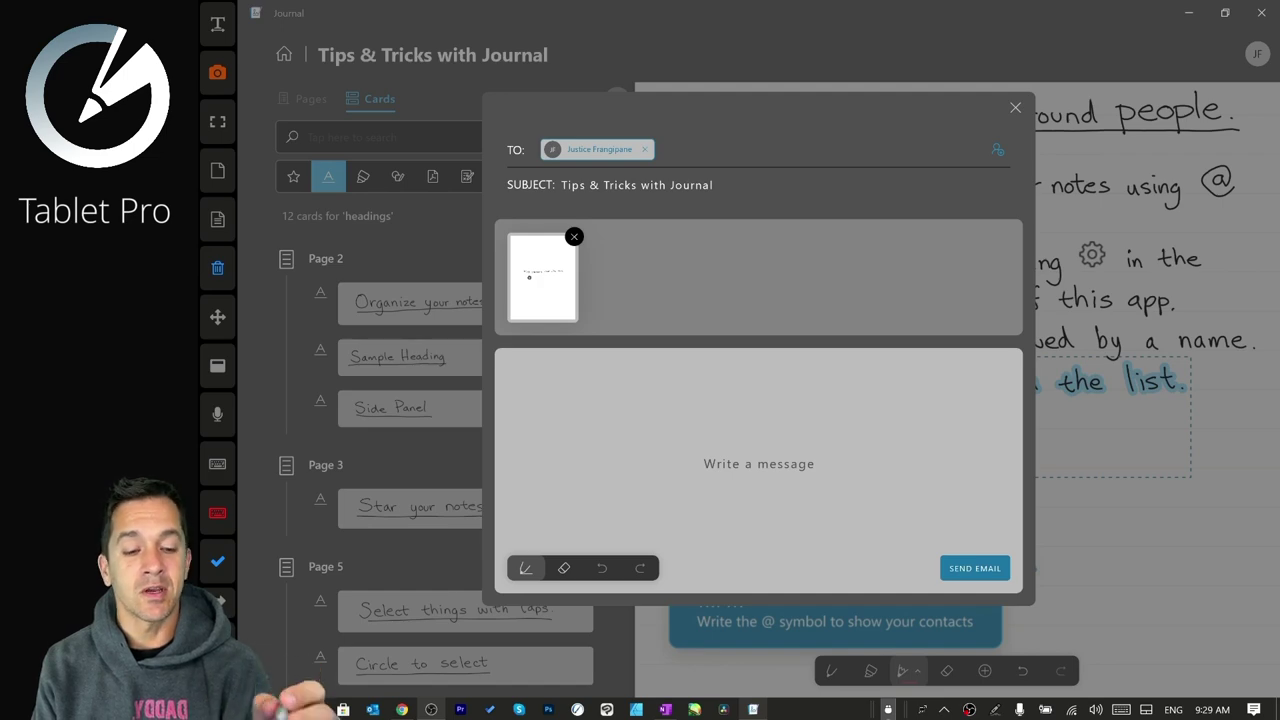
{"action": "key", "text": "Escape"}
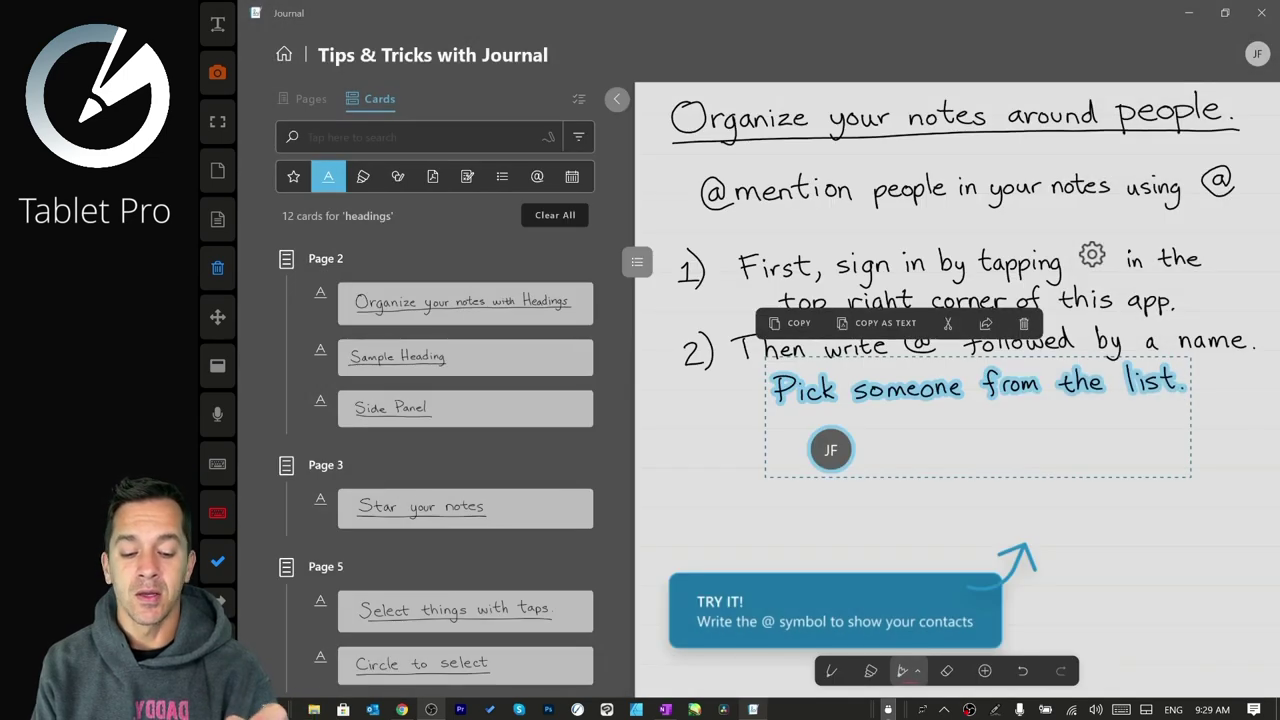
{"action": "left_click", "coordinate": [882, 509]}
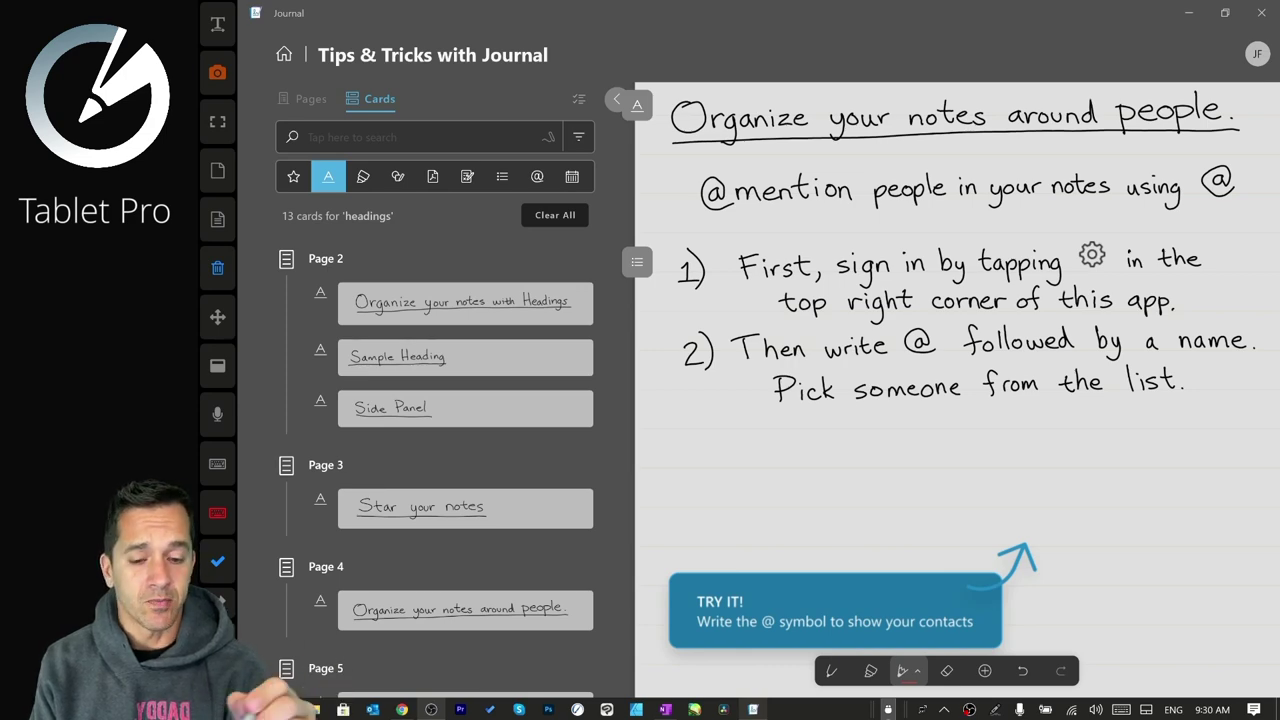
{"action": "scroll", "coordinate": [933, 390], "scroll_direction": "up", "scroll_amount": 3}
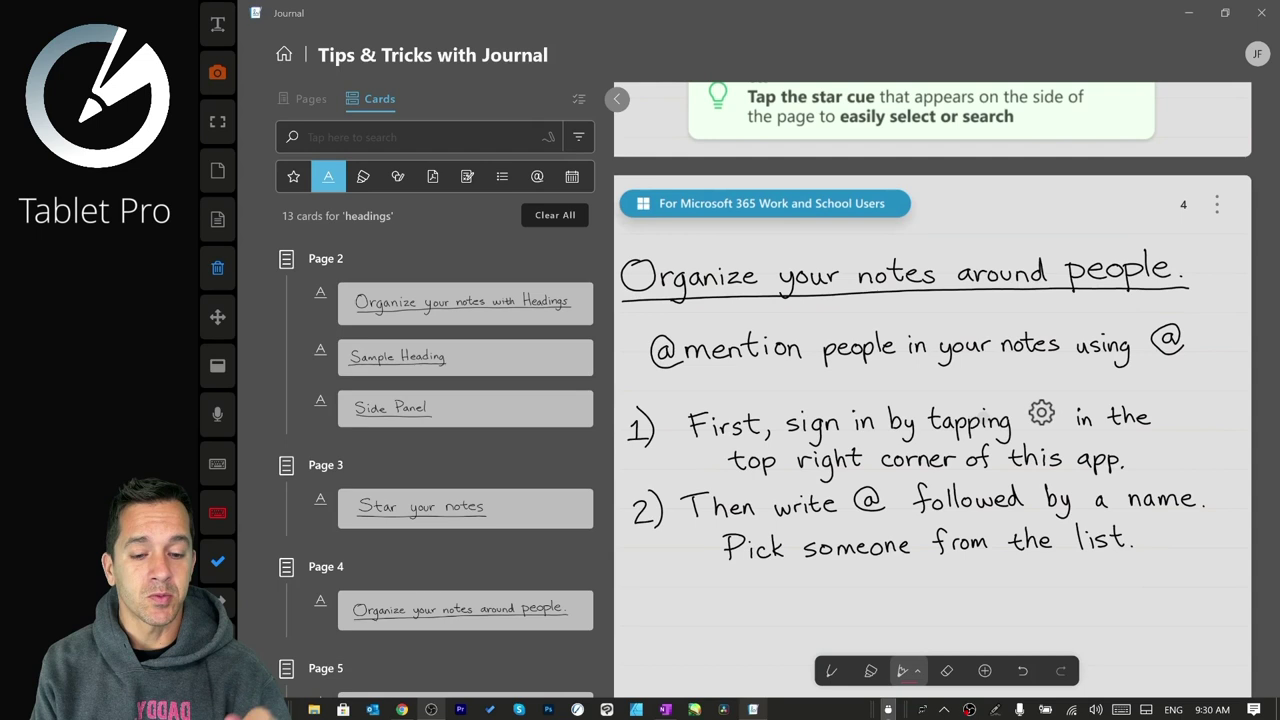
{"action": "left_click", "coordinate": [1217, 200]}
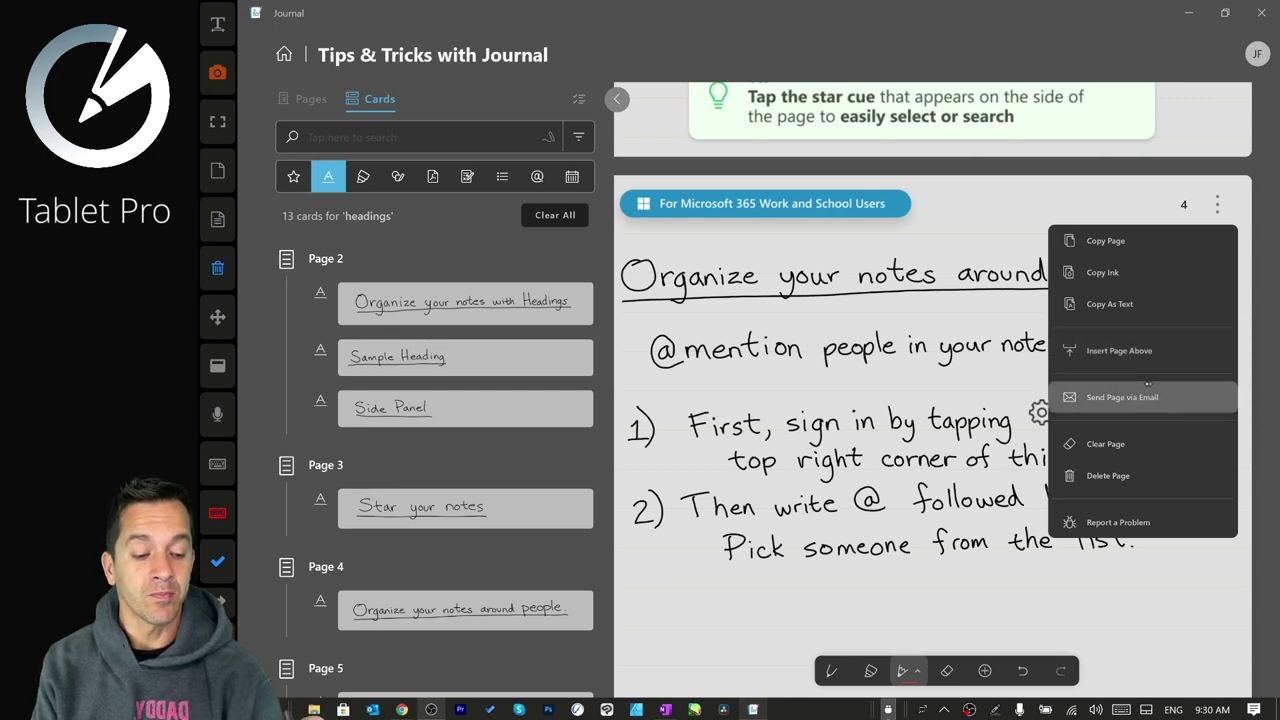
{"action": "left_click", "coordinate": [1122, 397]}
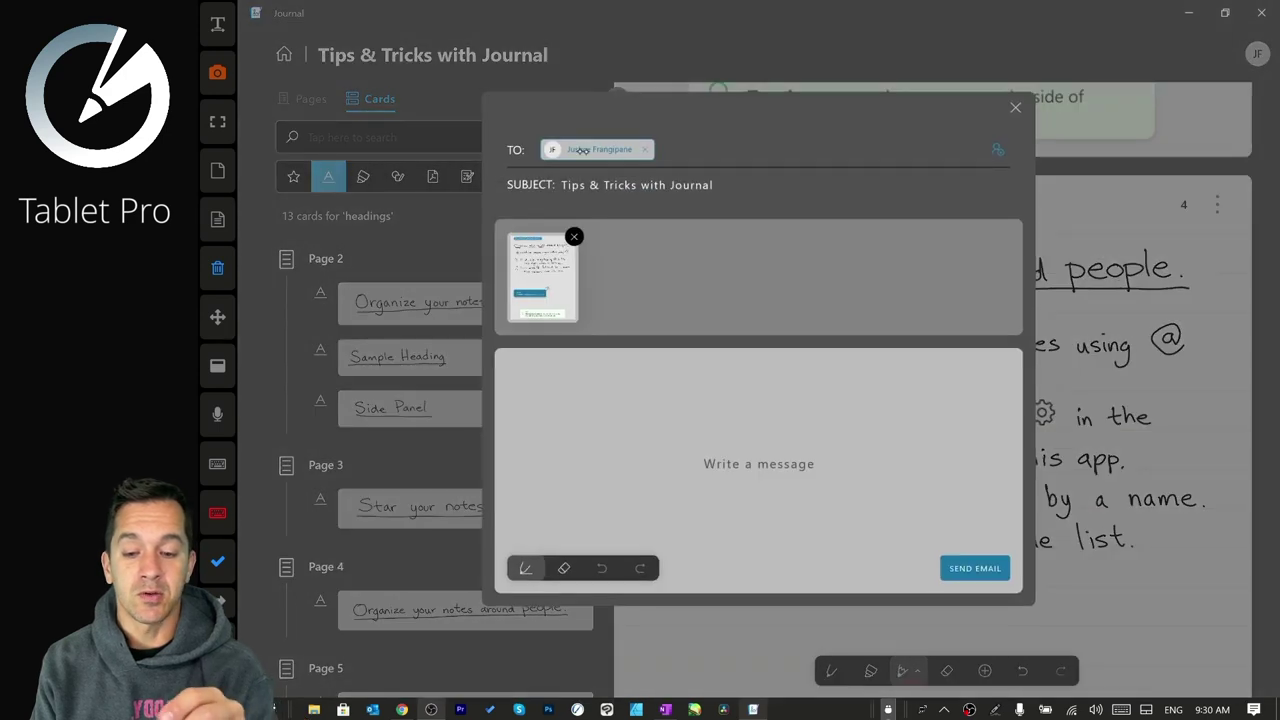
{"action": "left_click", "coordinate": [644, 149]}
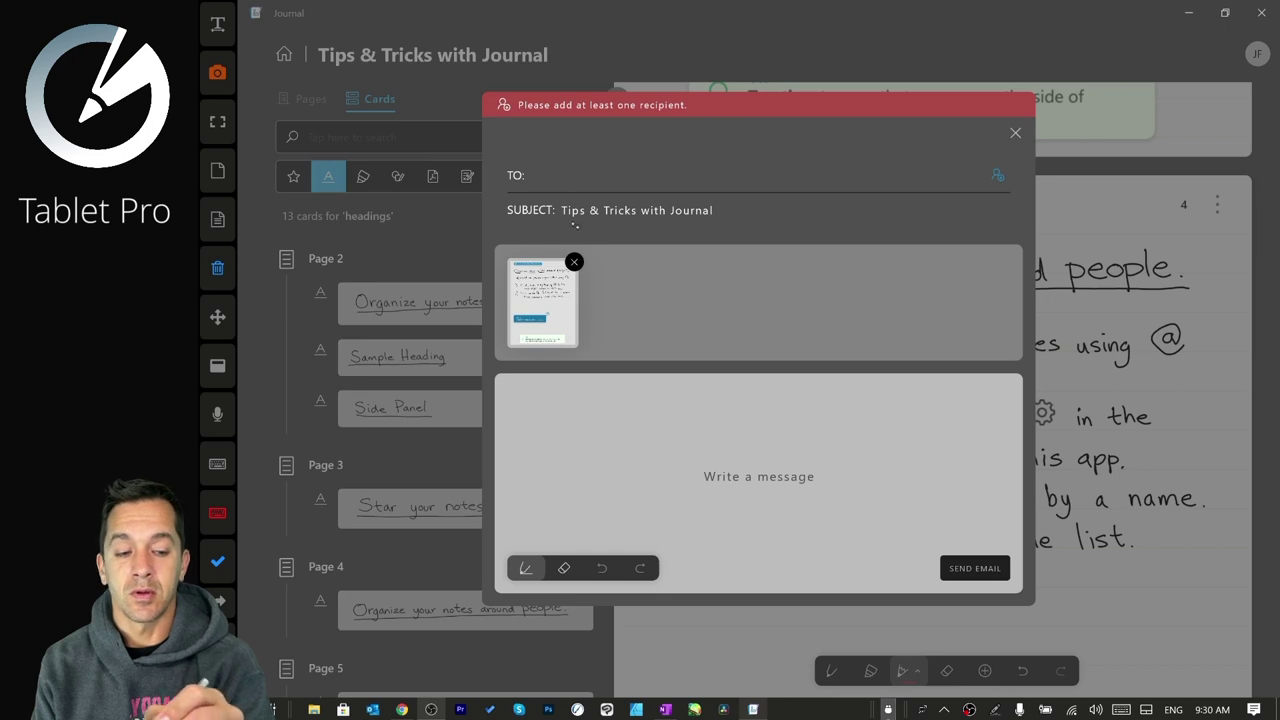
{"action": "left_click", "coordinate": [997, 176]}
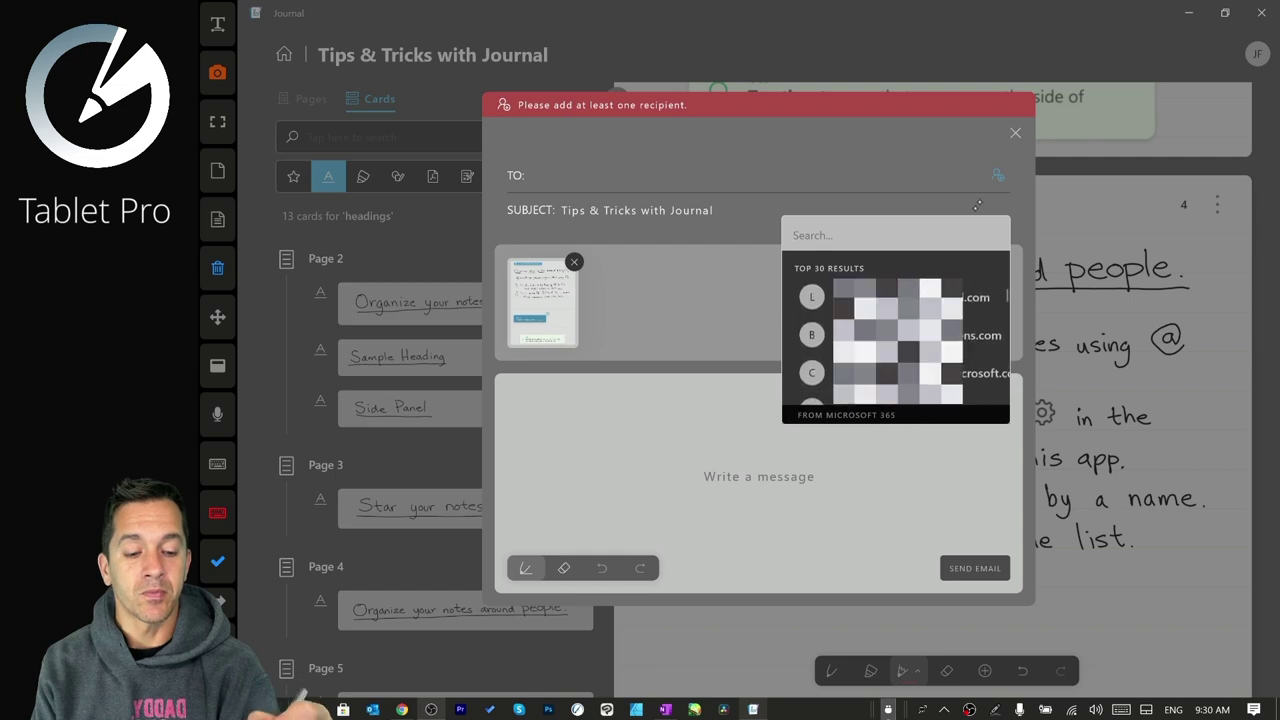
{"action": "left_click", "coordinate": [999, 175]}
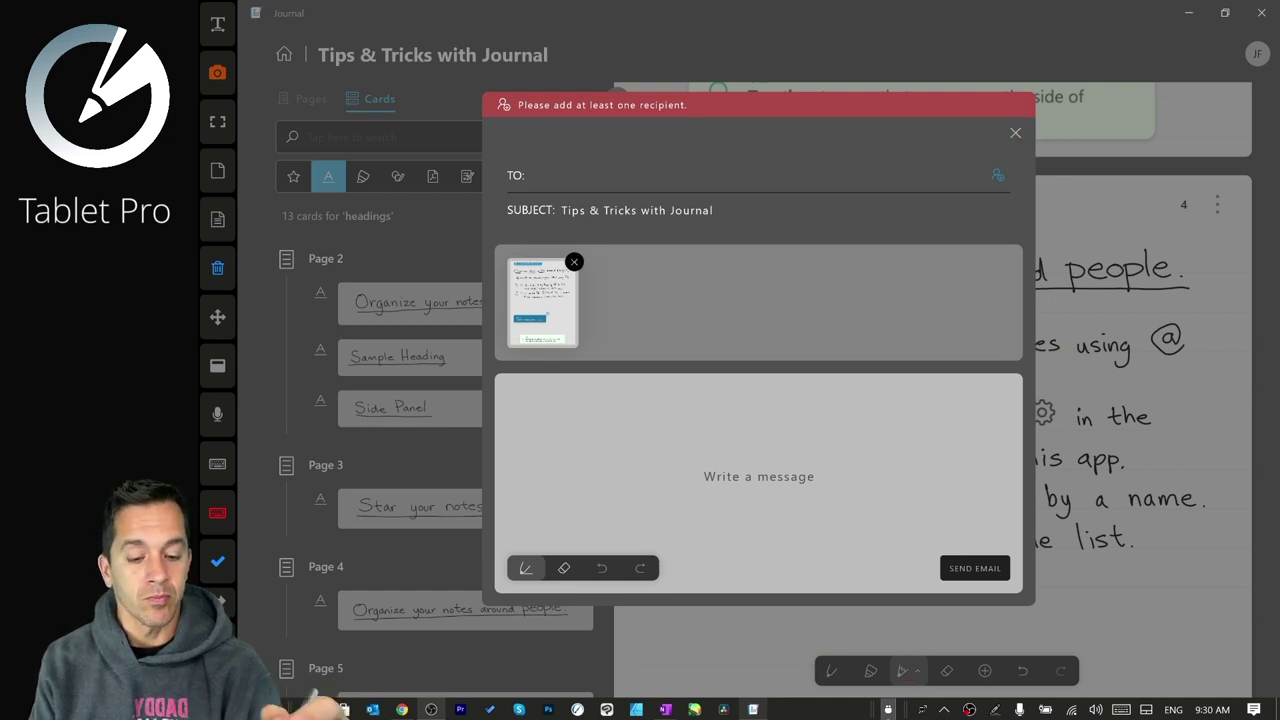
{"action": "left_click_drag", "start_coordinate": [544, 412], "coordinate": [561, 452]}
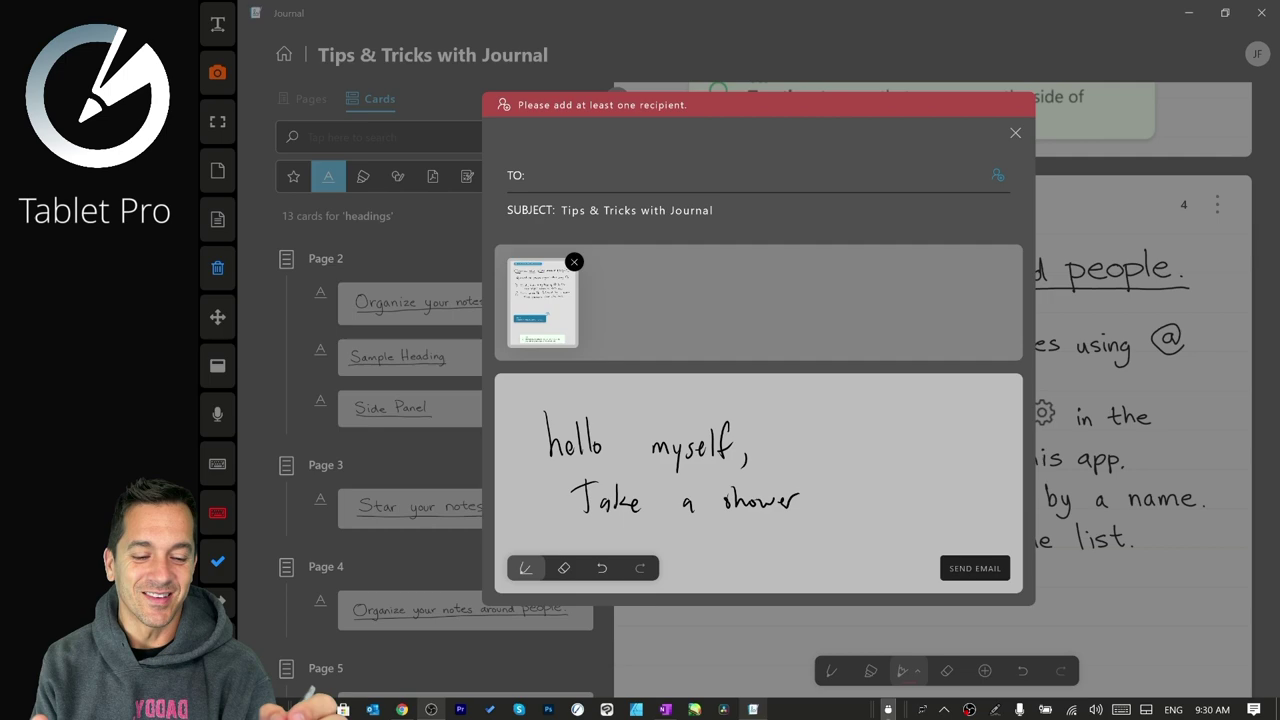
{"action": "left_click", "coordinate": [1015, 132]}
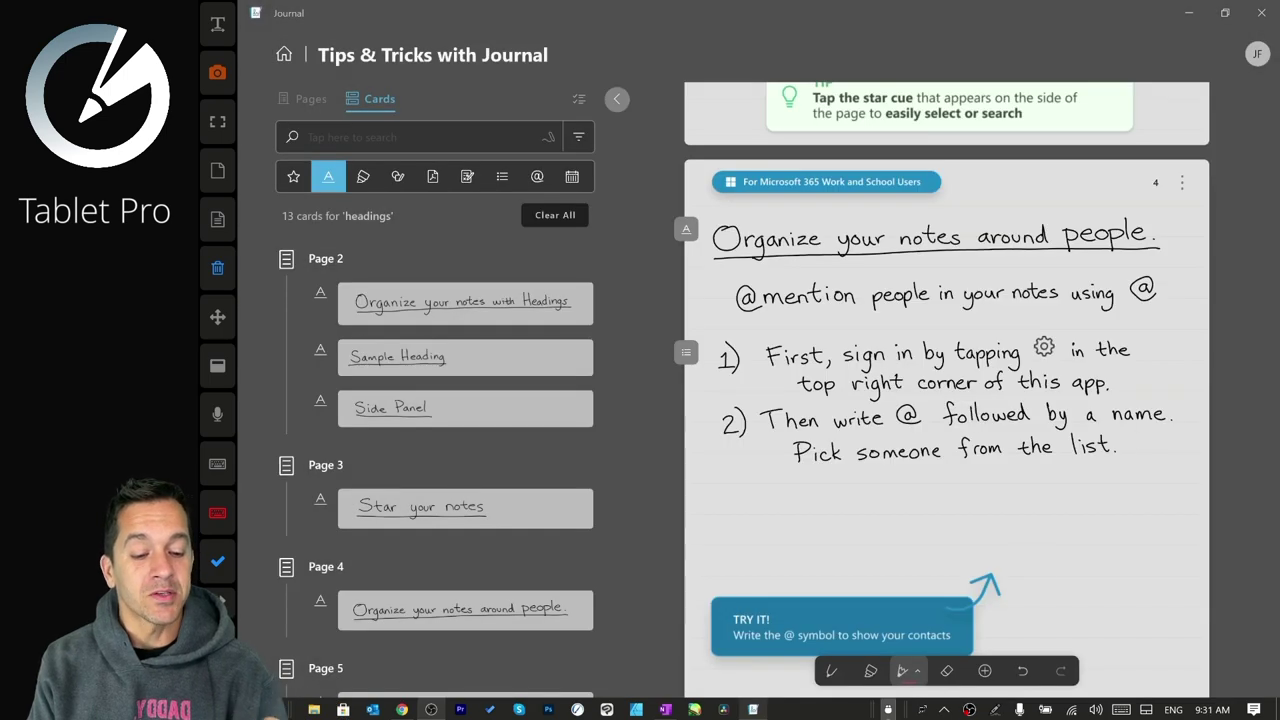
On page 5, tap 'expand' repeatedly to grow the selection up to the TRY IT image, then deselect.
{"action": "scroll", "coordinate": [949, 463], "scroll_direction": "down", "scroll_amount": 2}
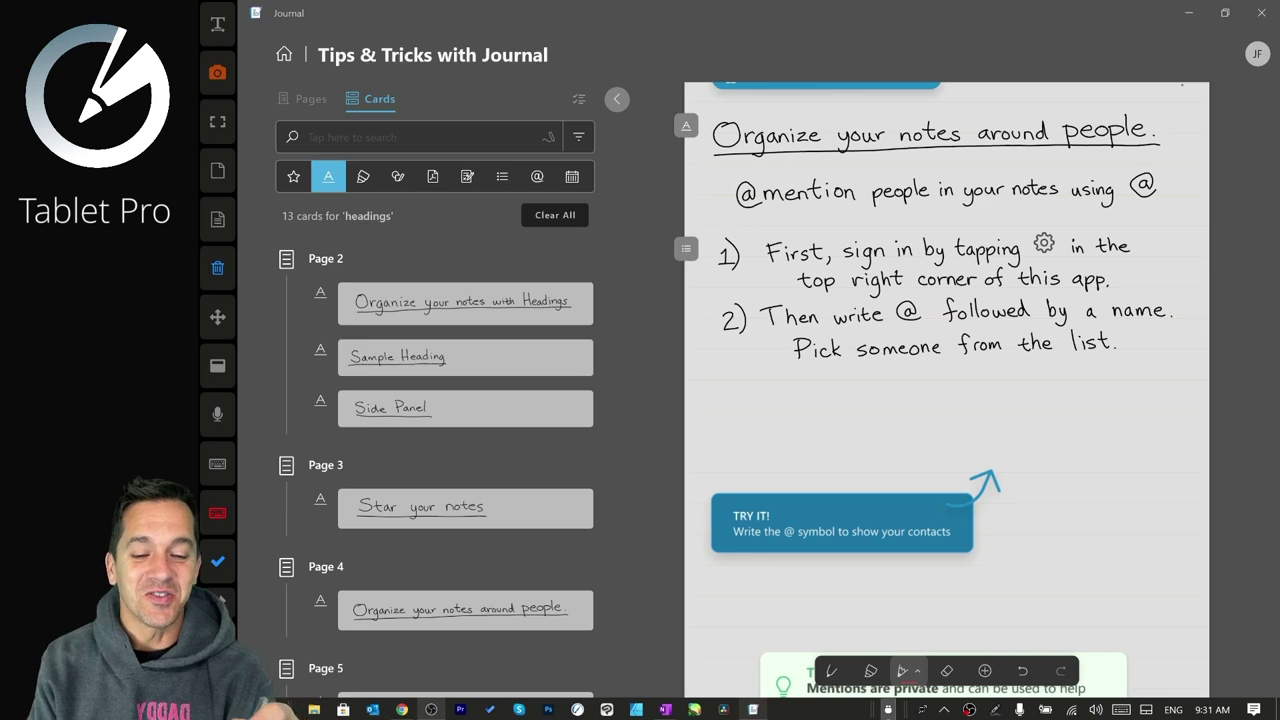
{"action": "scroll", "coordinate": [1080, 508], "scroll_direction": "down", "scroll_amount": 3}
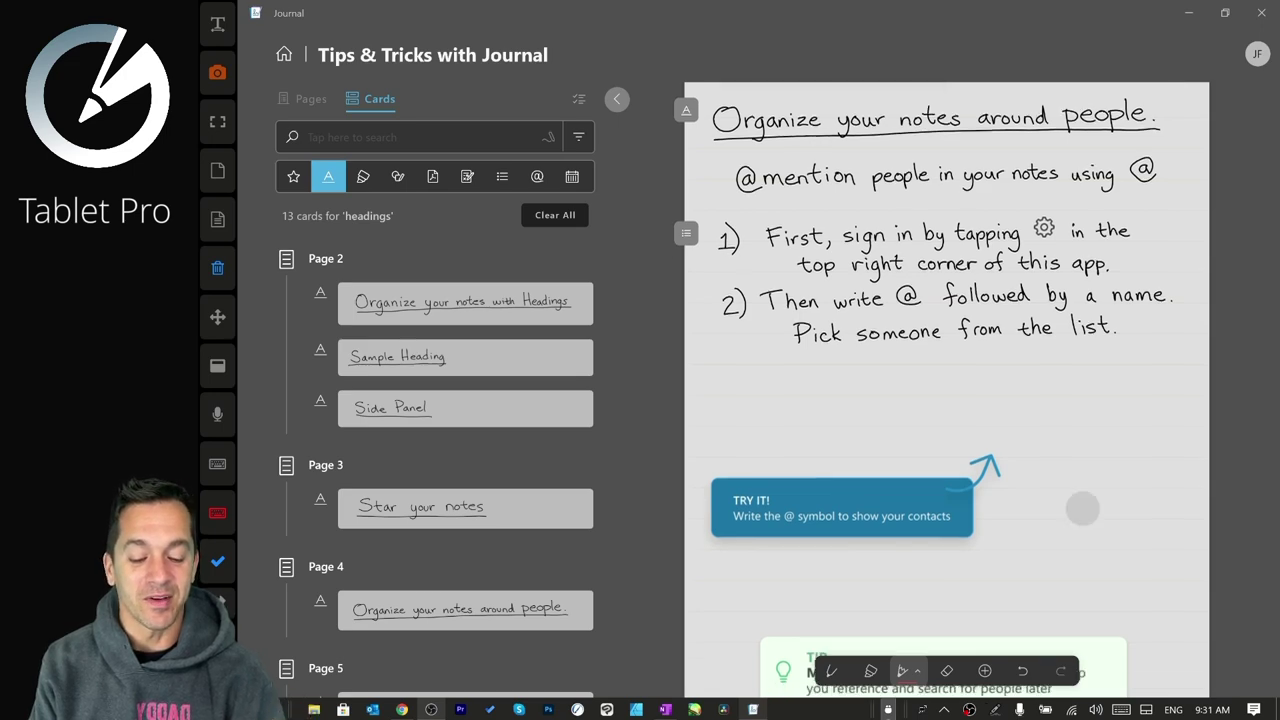
{"action": "scroll", "coordinate": [1024, 400], "scroll_direction": "down", "scroll_amount": 2}
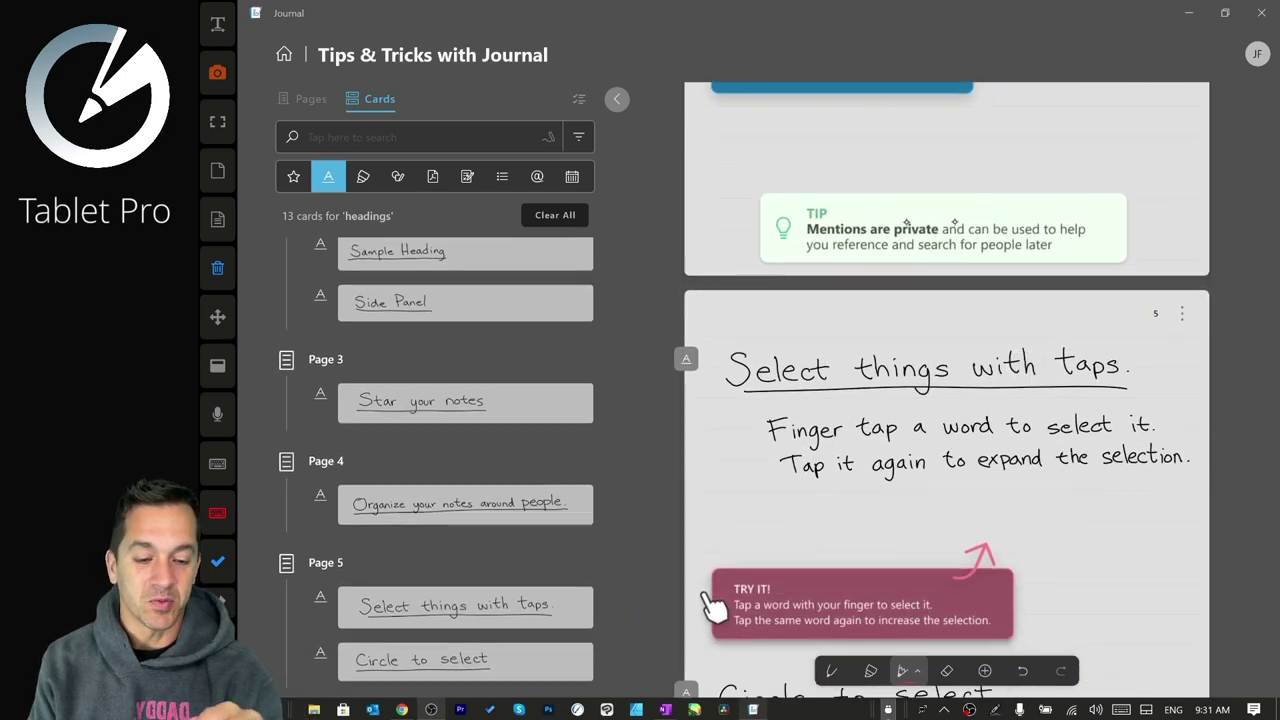
{"action": "scroll", "coordinate": [1103, 351], "scroll_direction": "down", "scroll_amount": 3}
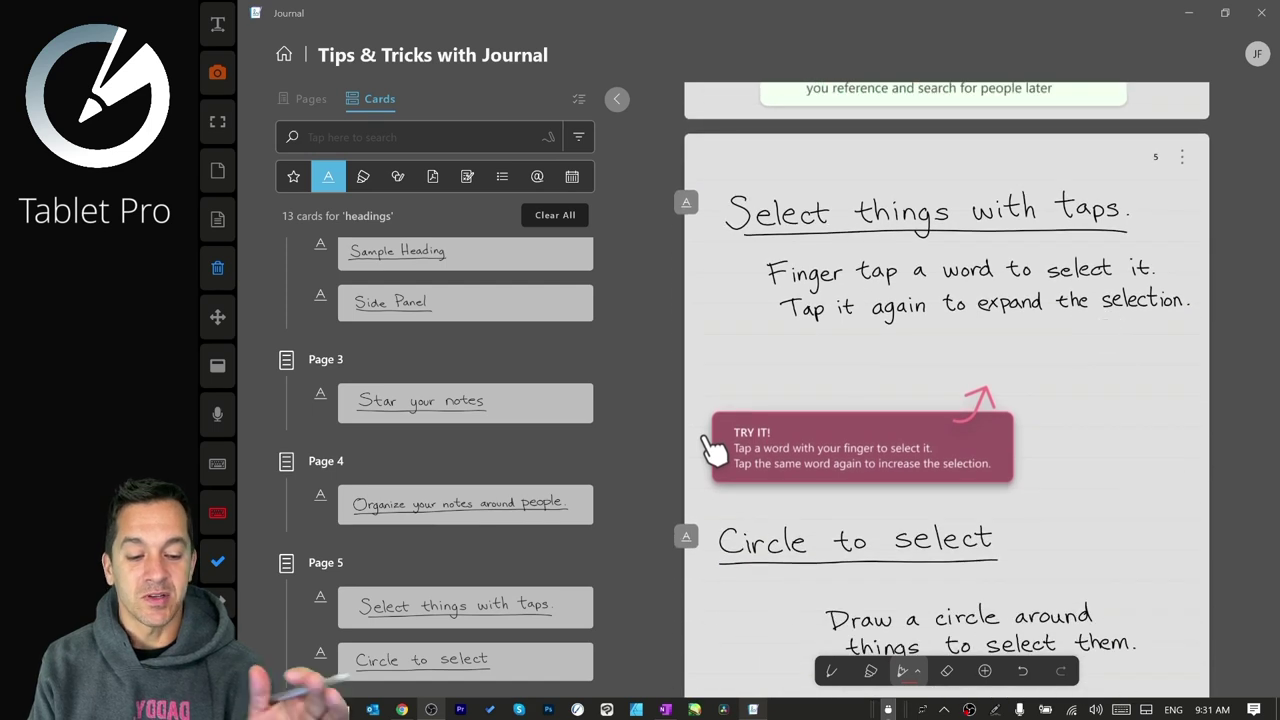
{"action": "left_click", "coordinate": [1010, 302]}
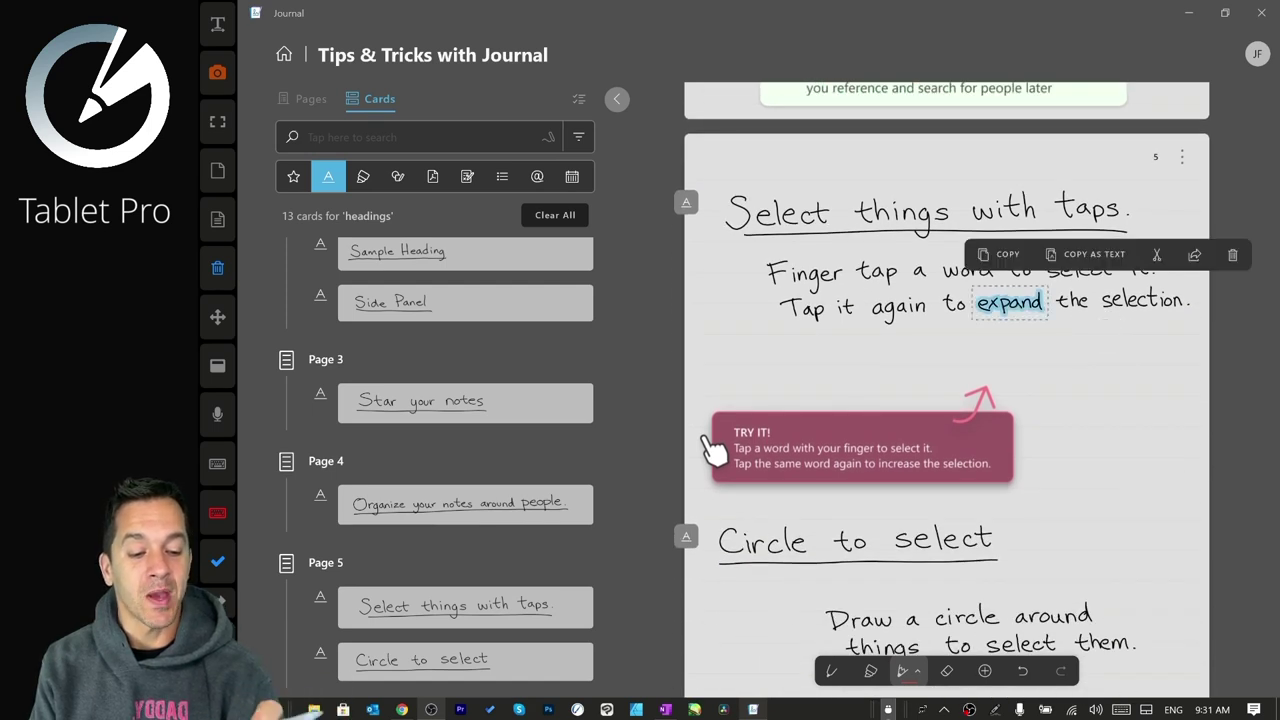
{"action": "left_click", "coordinate": [1010, 300]}
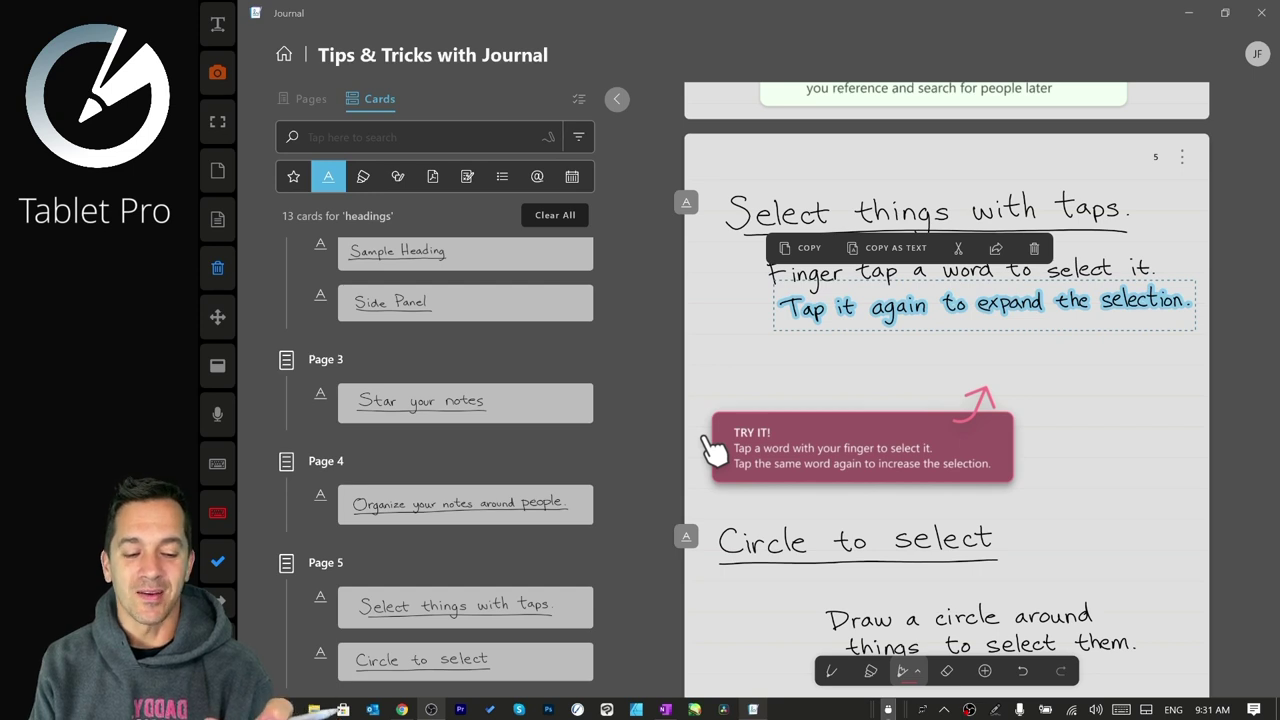
{"action": "left_click", "coordinate": [1006, 296]}
{"action": "left_click", "coordinate": [1004, 294]}
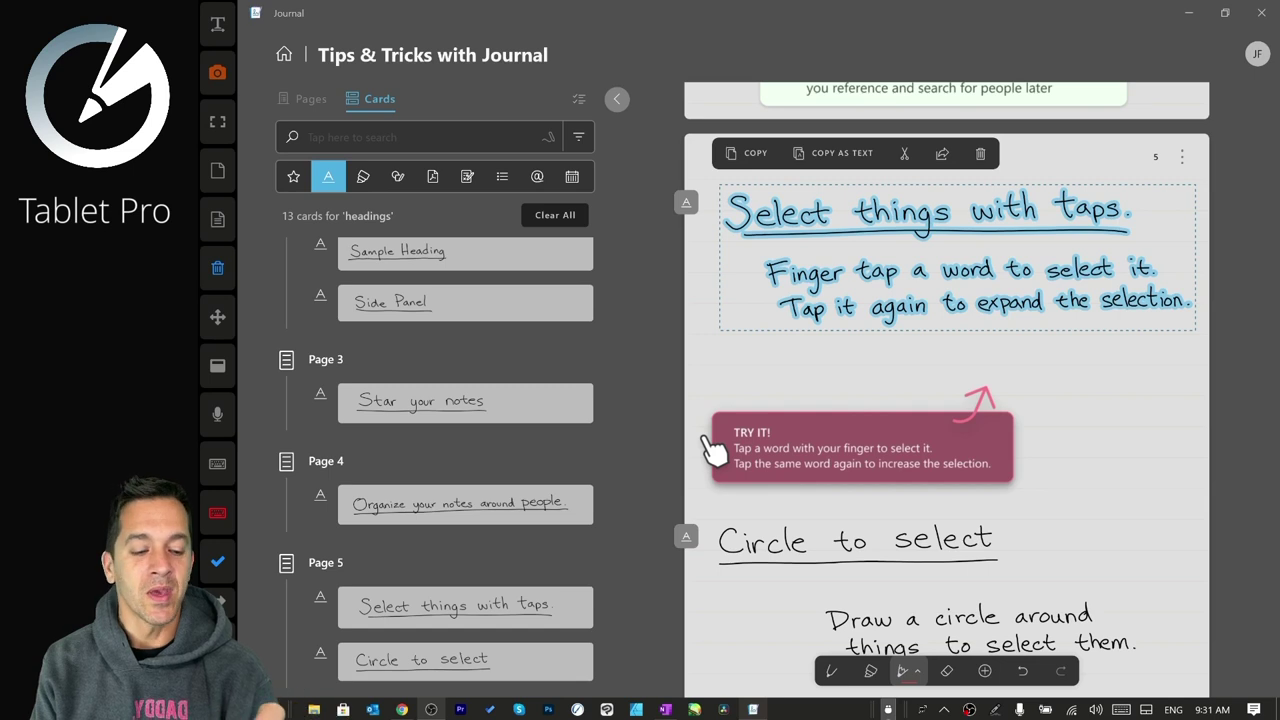
{"action": "left_click", "coordinate": [1063, 337]}
{"action": "left_click", "coordinate": [1100, 372]}
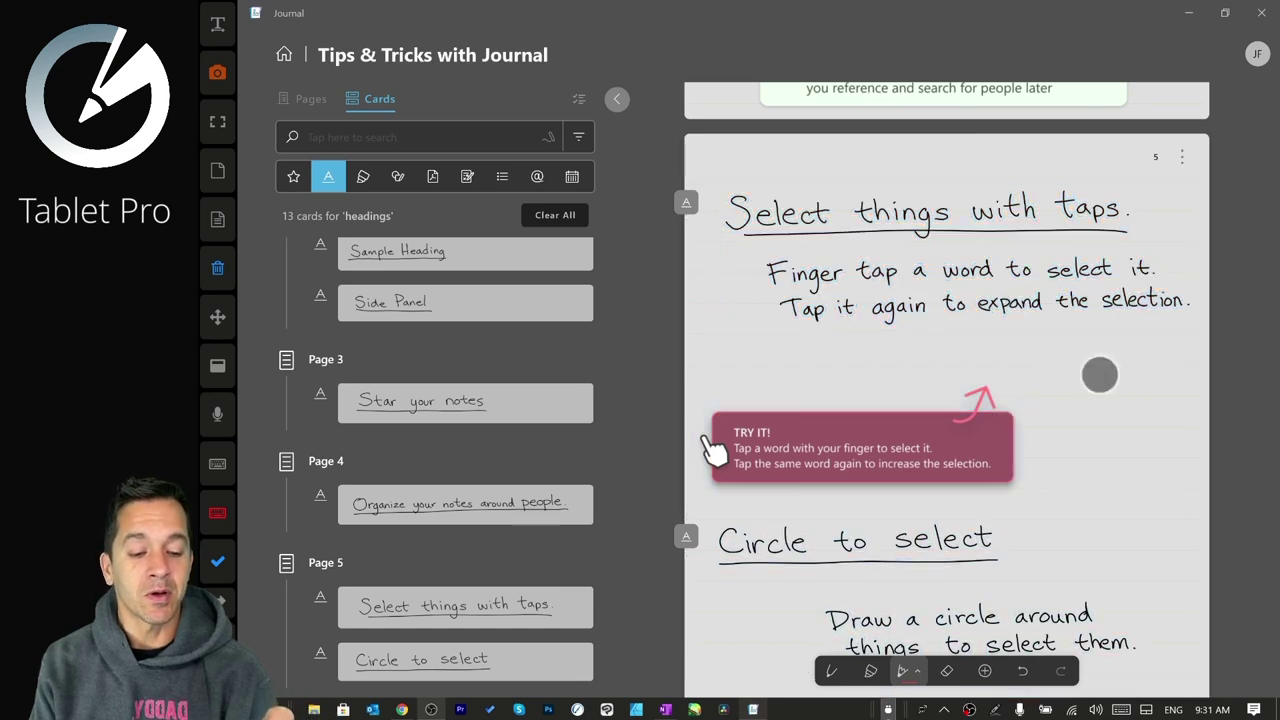
Tap 'selection' repeatedly to grow the selection to the whole page, deselect, and scroll to Circle to select.
{"action": "left_click", "coordinate": [872, 300]}
{"action": "left_click", "coordinate": [1006, 300]}
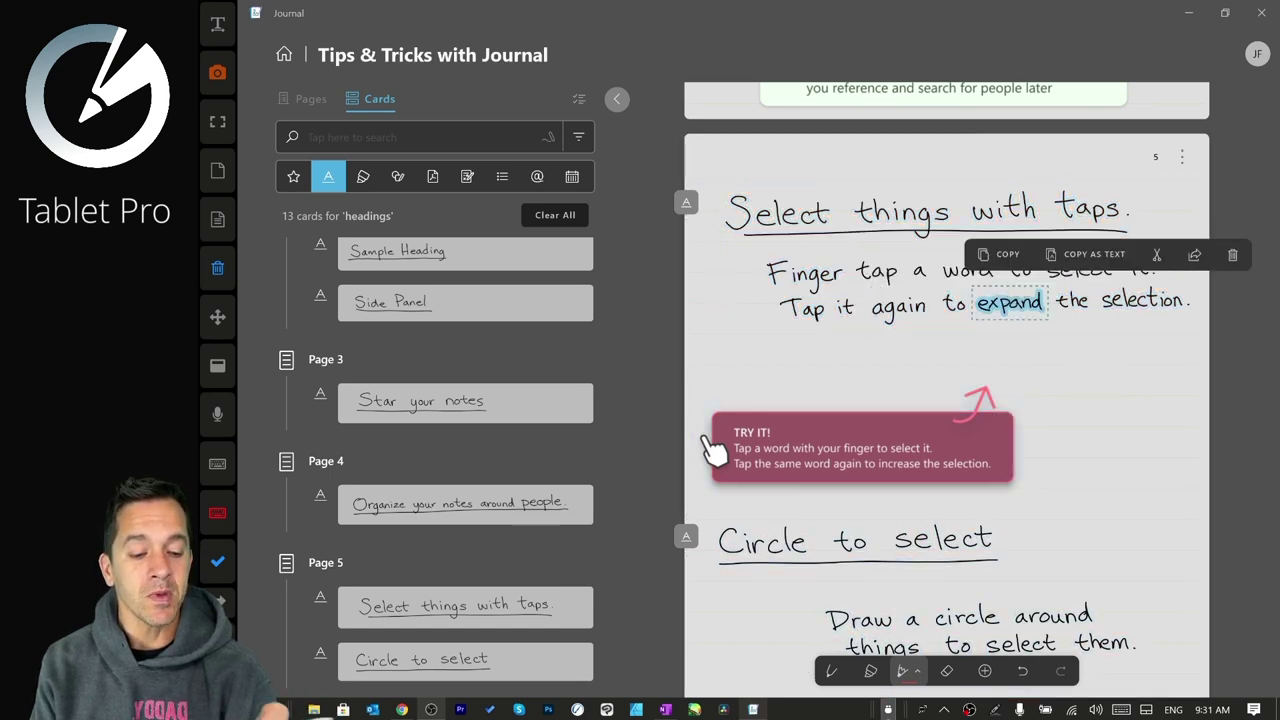
{"action": "left_click", "coordinate": [1143, 300]}
{"action": "left_click", "coordinate": [845, 306]}
{"action": "left_click", "coordinate": [1143, 299]}
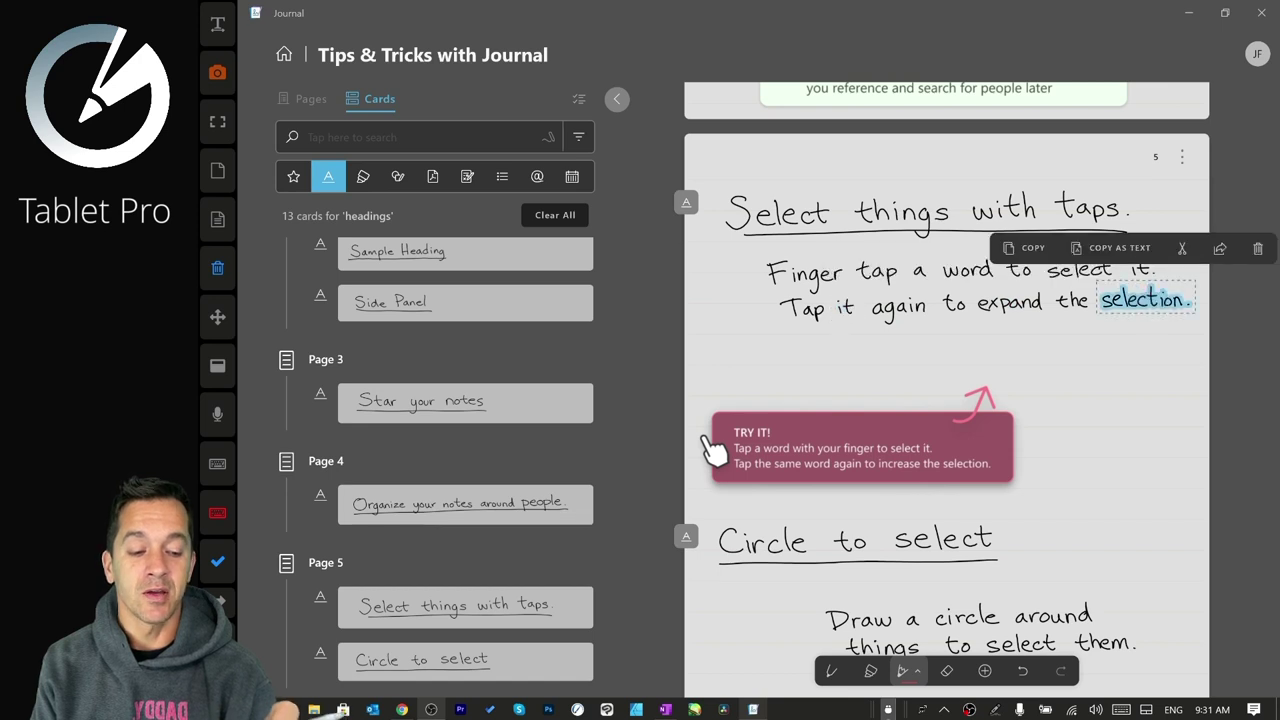
{"action": "left_click", "coordinate": [1140, 300]}
{"action": "left_click", "coordinate": [1138, 298]}
{"action": "left_click", "coordinate": [1138, 296]}
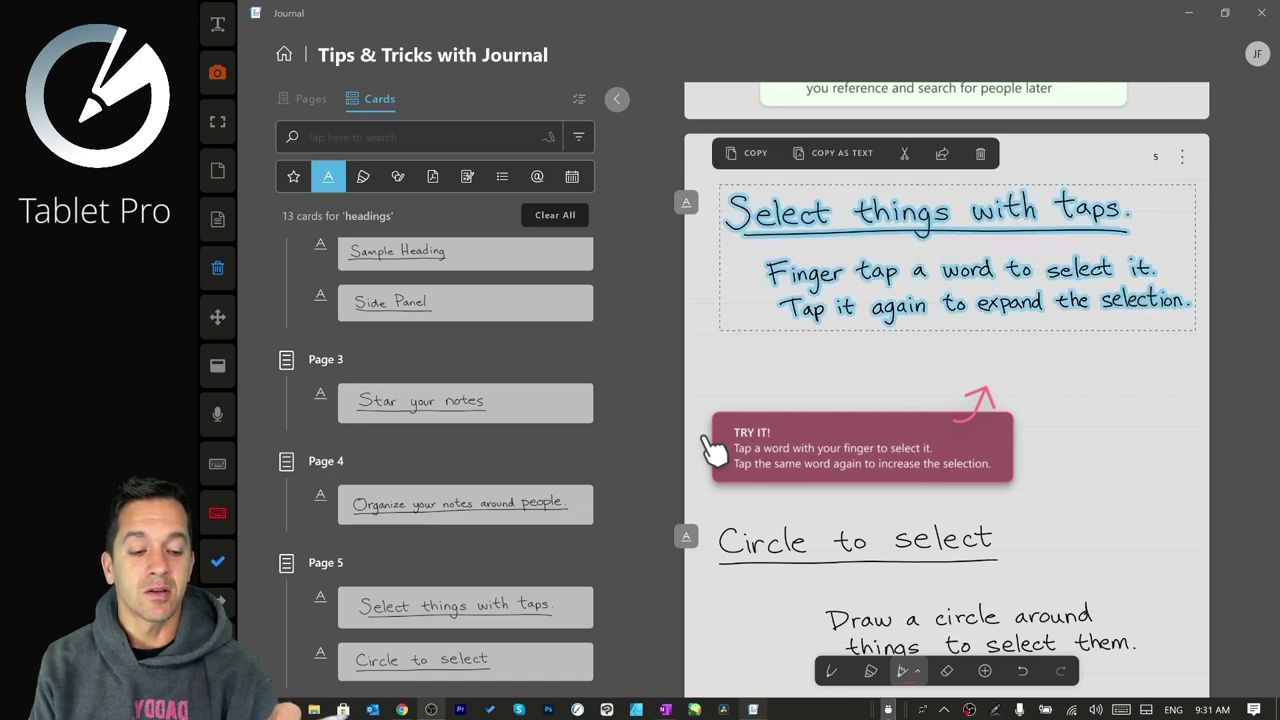
{"action": "left_click", "coordinate": [1132, 299]}
{"action": "left_click", "coordinate": [1115, 417]}
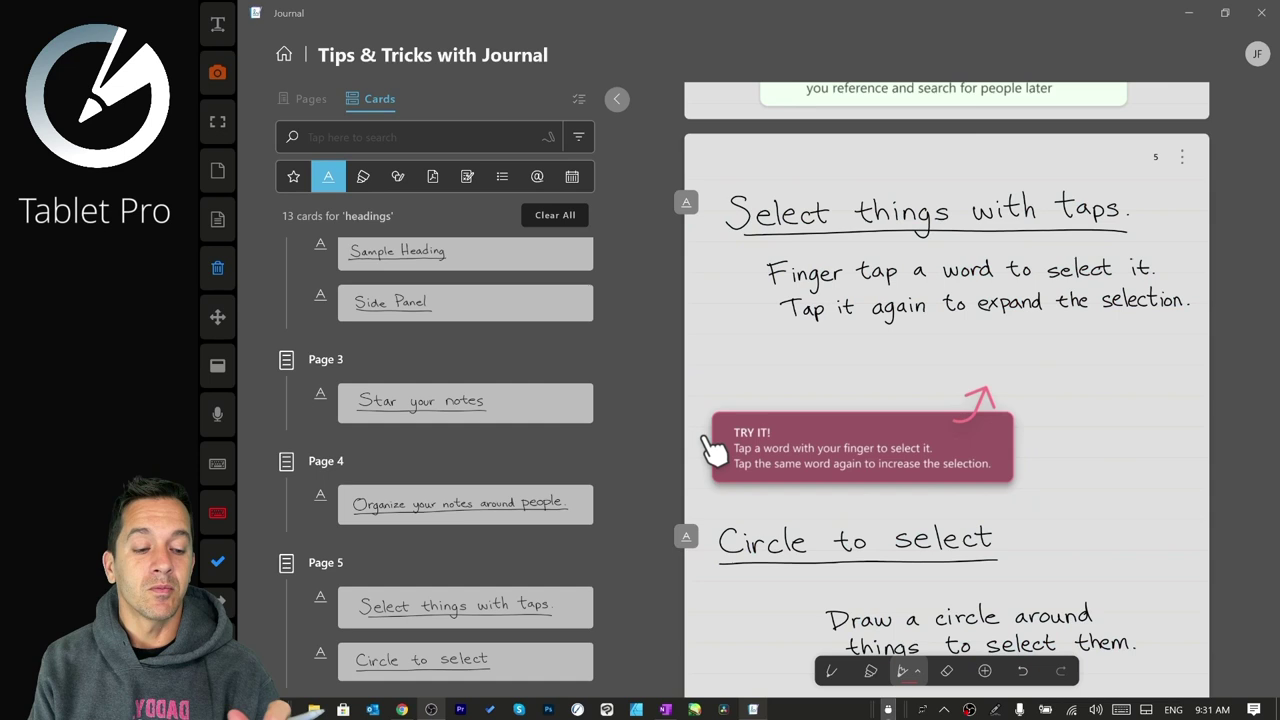
{"action": "left_click_drag", "start_coordinate": [1110, 505], "coordinate": [1114, 262]}
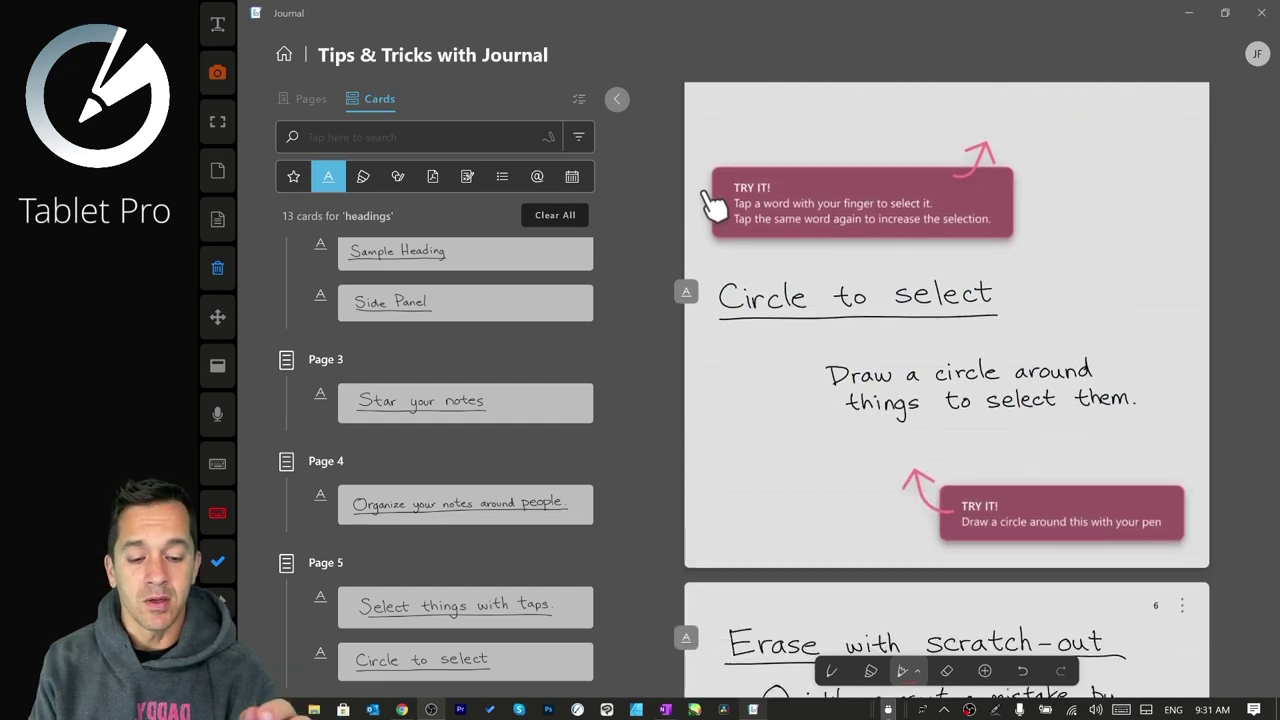
Lasso the circle-to-select instruction line and nudge it up and to the right.
{"action": "mouse_move", "coordinate": [990, 452]}
{"action": "left_mouse_down"}
{"action": "mouse_move", "coordinate": [966, 333]}
{"action": "mouse_move", "coordinate": [880, 442]}
{"action": "left_mouse_up"}
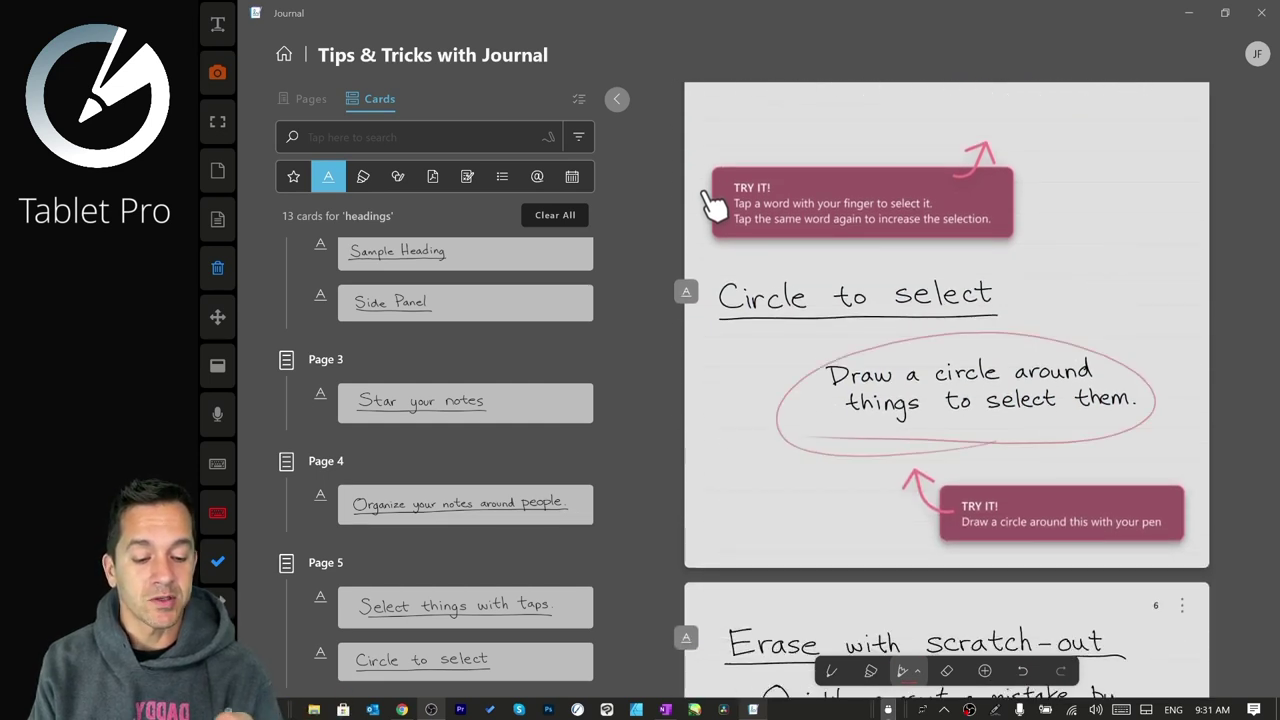
{"action": "mouse_move", "coordinate": [837, 374]}
{"action": "left_mouse_down"}
{"action": "mouse_move", "coordinate": [997, 380]}
{"action": "mouse_move", "coordinate": [986, 349]}
{"action": "mouse_move", "coordinate": [994, 357]}
{"action": "left_mouse_up"}
{"action": "left_click", "coordinate": [1045, 505]}
On the scratch-out page, scratch out 'out' and rewrite it in red ink.
{"action": "left_click_drag", "start_coordinate": [1137, 411], "coordinate": [1131, 277]}
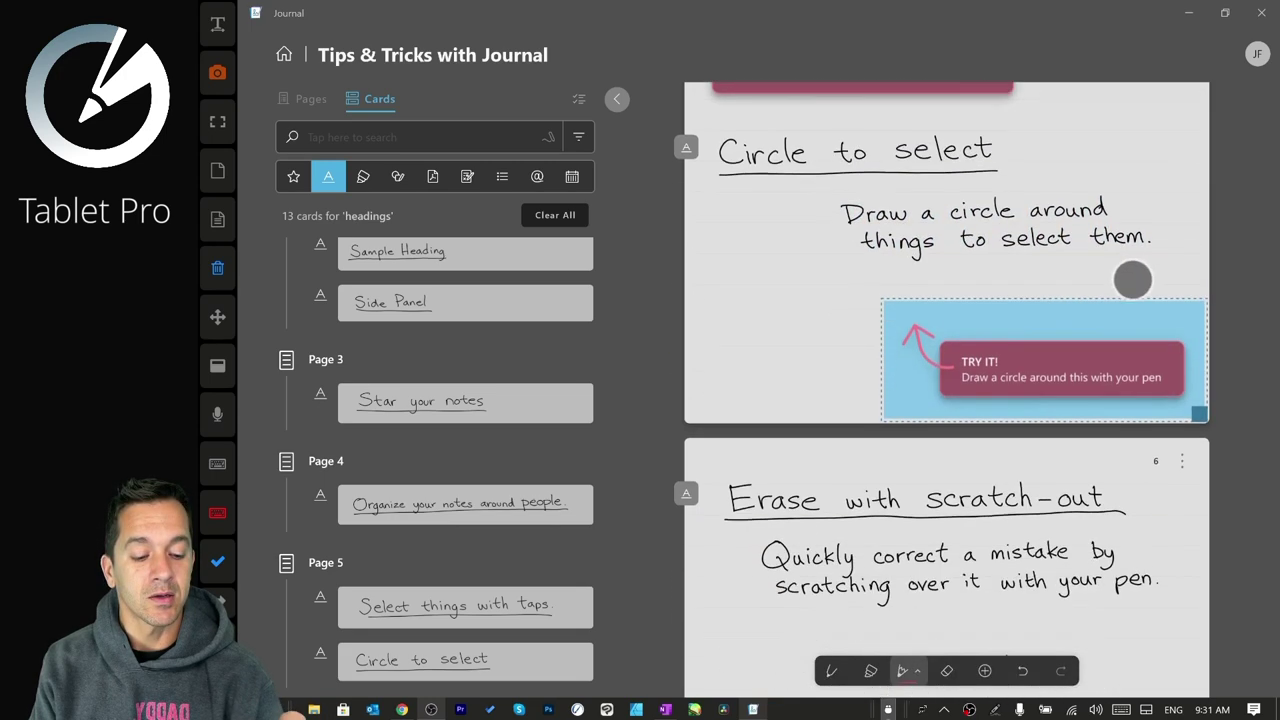
{"action": "left_click_drag", "start_coordinate": [1100, 537], "coordinate": [1097, 386]}
{"action": "left_click_drag", "start_coordinate": [1090, 446], "coordinate": [1089, 406]}
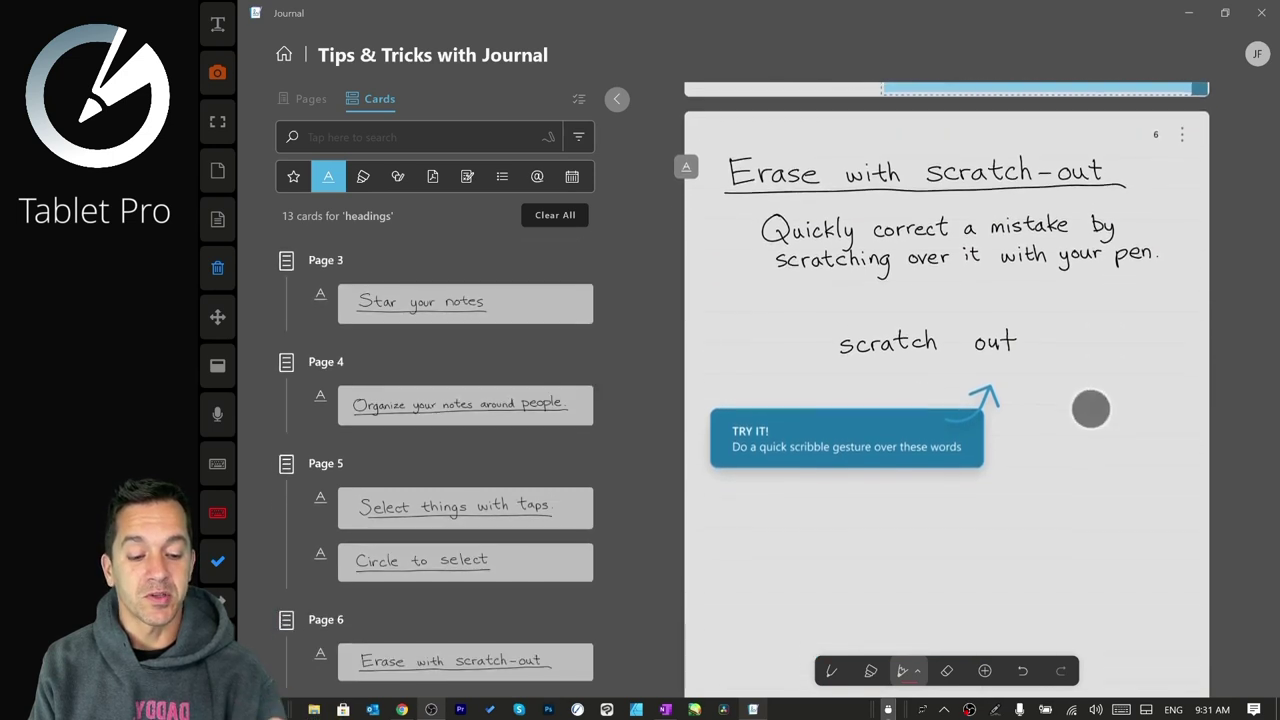
{"action": "left_click_drag", "start_coordinate": [972, 348], "coordinate": [1045, 343]}
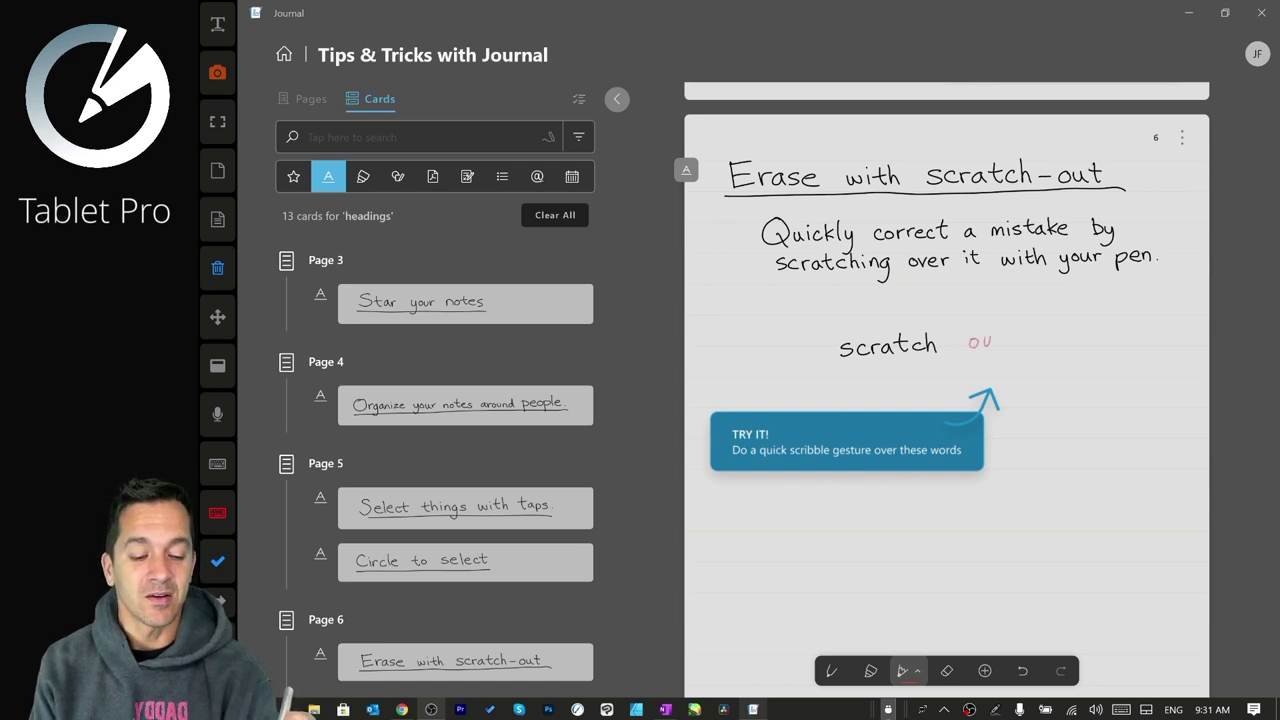
{"action": "left_click_drag", "start_coordinate": [1008, 334], "coordinate": [1012, 333]}
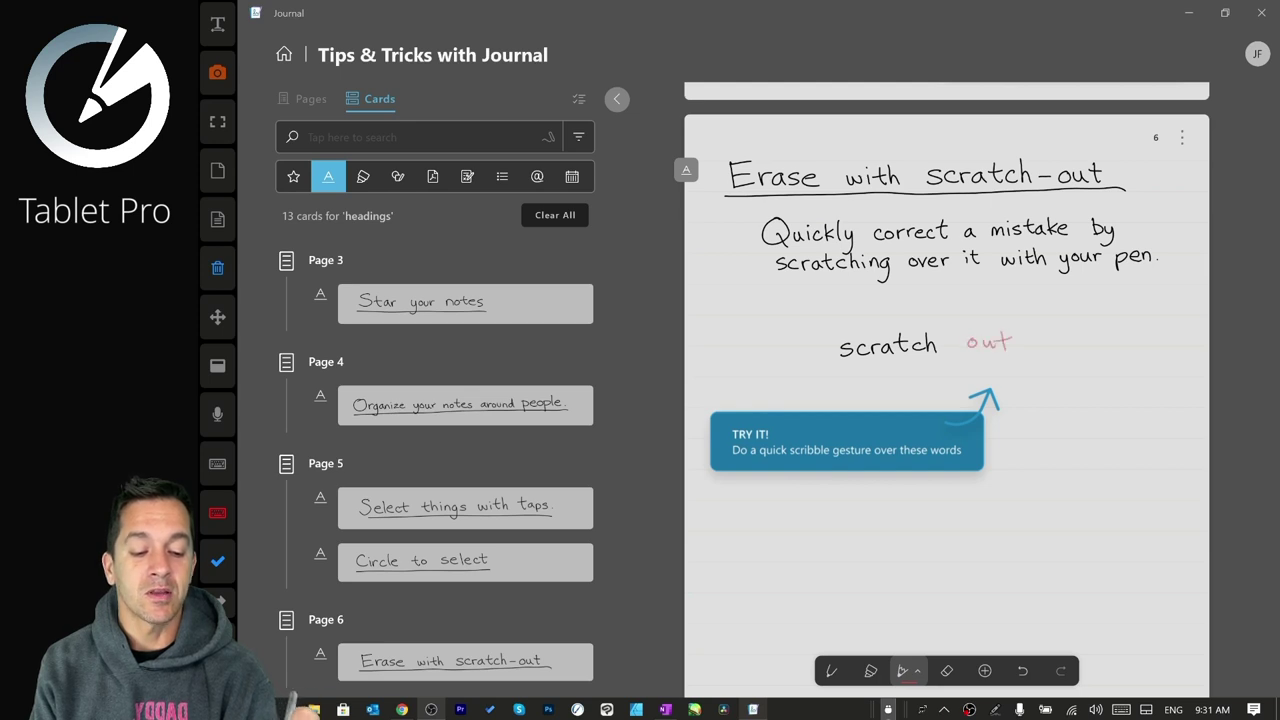
Scroll to page 7's 'Add space to make room for more notes' tip, then switch to OneNote.
{"action": "scroll", "coordinate": [1078, 414], "scroll_direction": "down", "scroll_amount": 2}
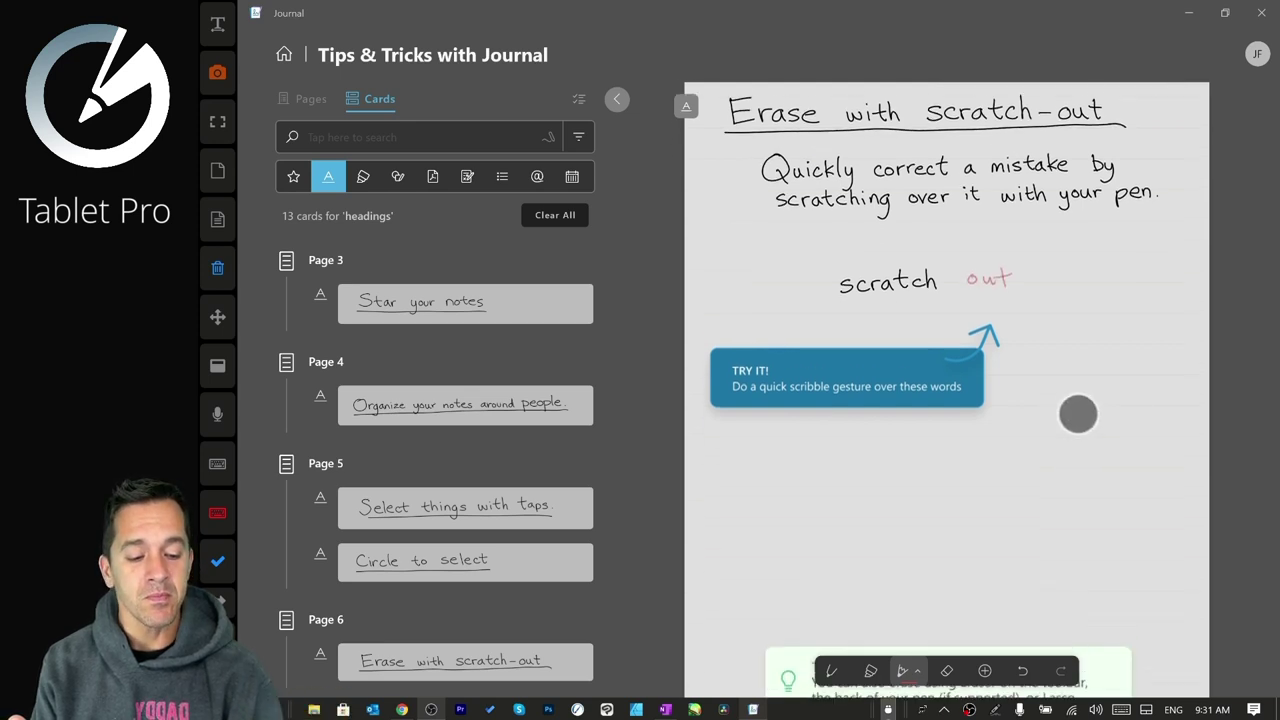
{"action": "scroll", "coordinate": [1078, 414], "scroll_direction": "down", "scroll_amount": 5}
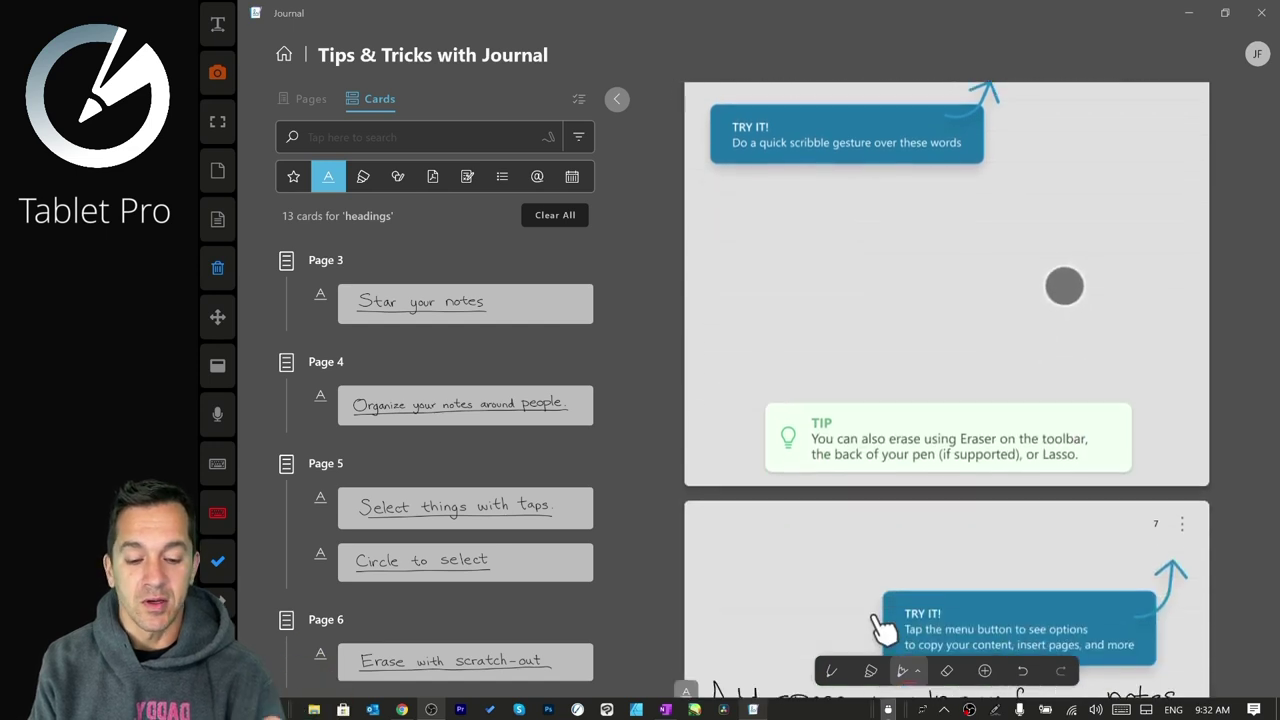
{"action": "scroll", "coordinate": [1064, 286], "scroll_direction": "down", "scroll_amount": 6}
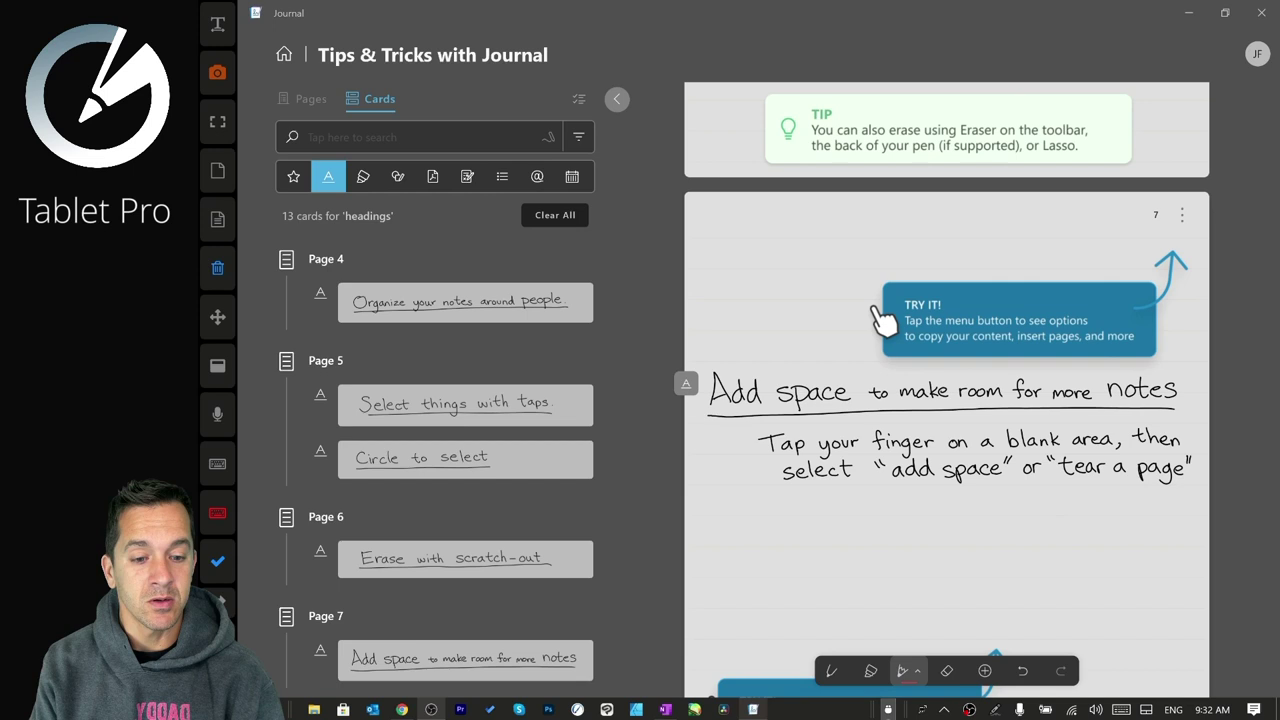
{"action": "scroll", "coordinate": [1034, 489], "scroll_direction": "down", "scroll_amount": 1}
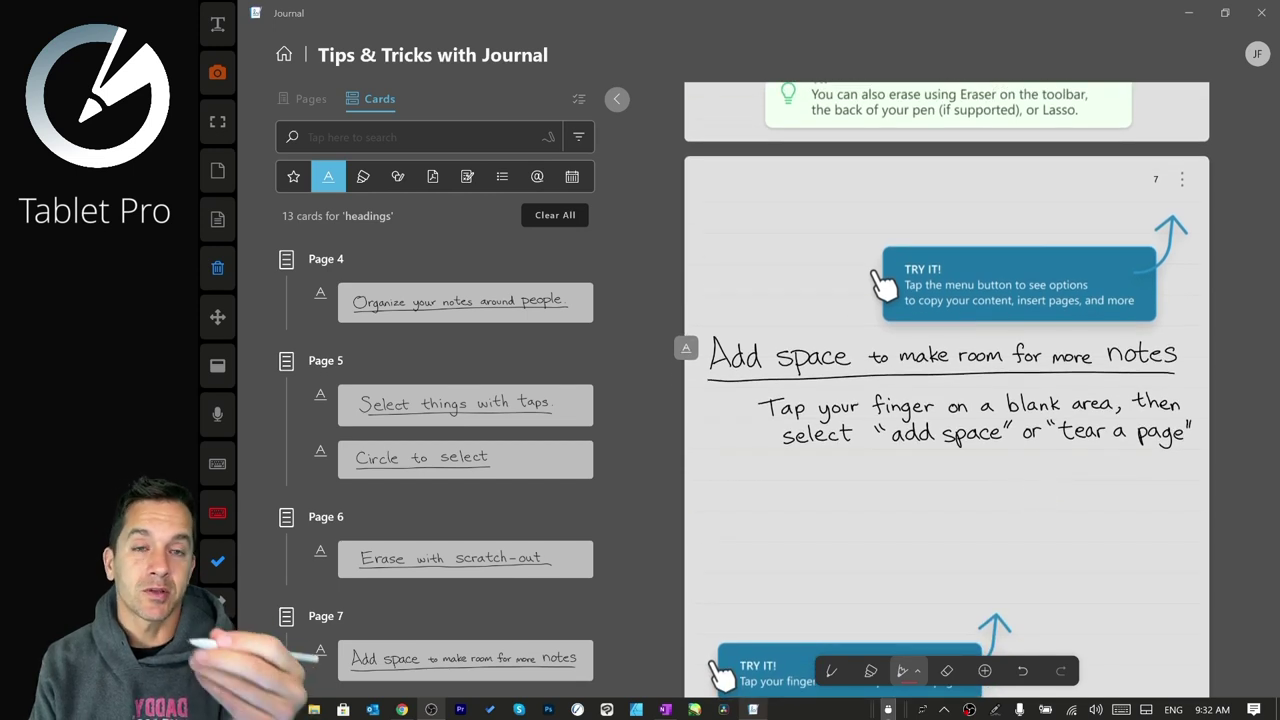
{"action": "scroll", "coordinate": [1052, 505], "scroll_direction": "up", "scroll_amount": 1}
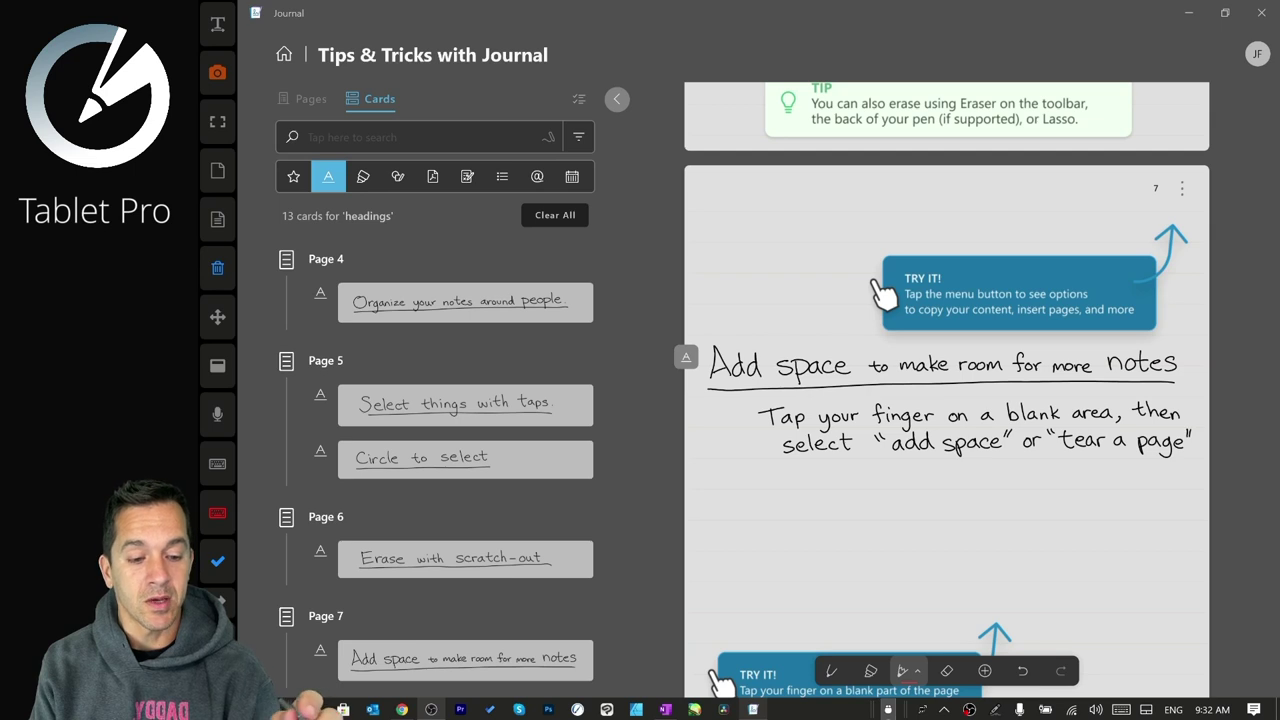
{"action": "scroll", "coordinate": [946, 400], "scroll_direction": "up", "scroll_amount": 2}
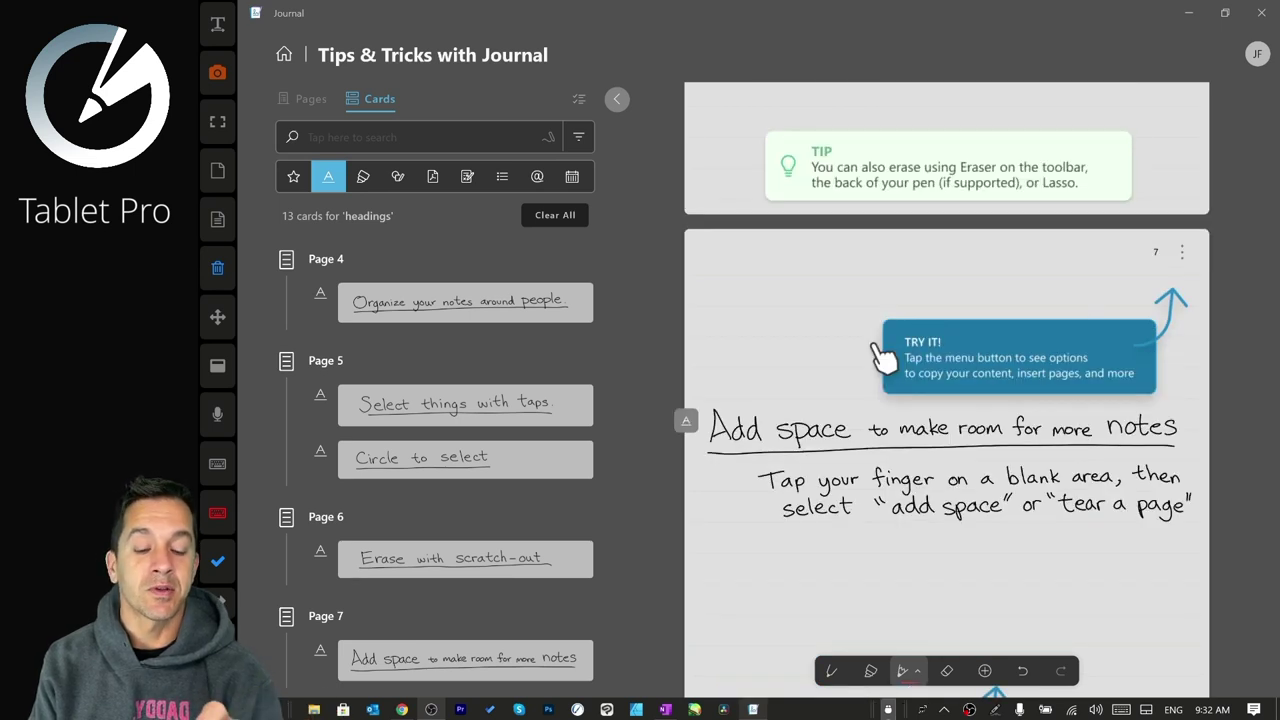
{"action": "left_click", "coordinate": [665, 709]}
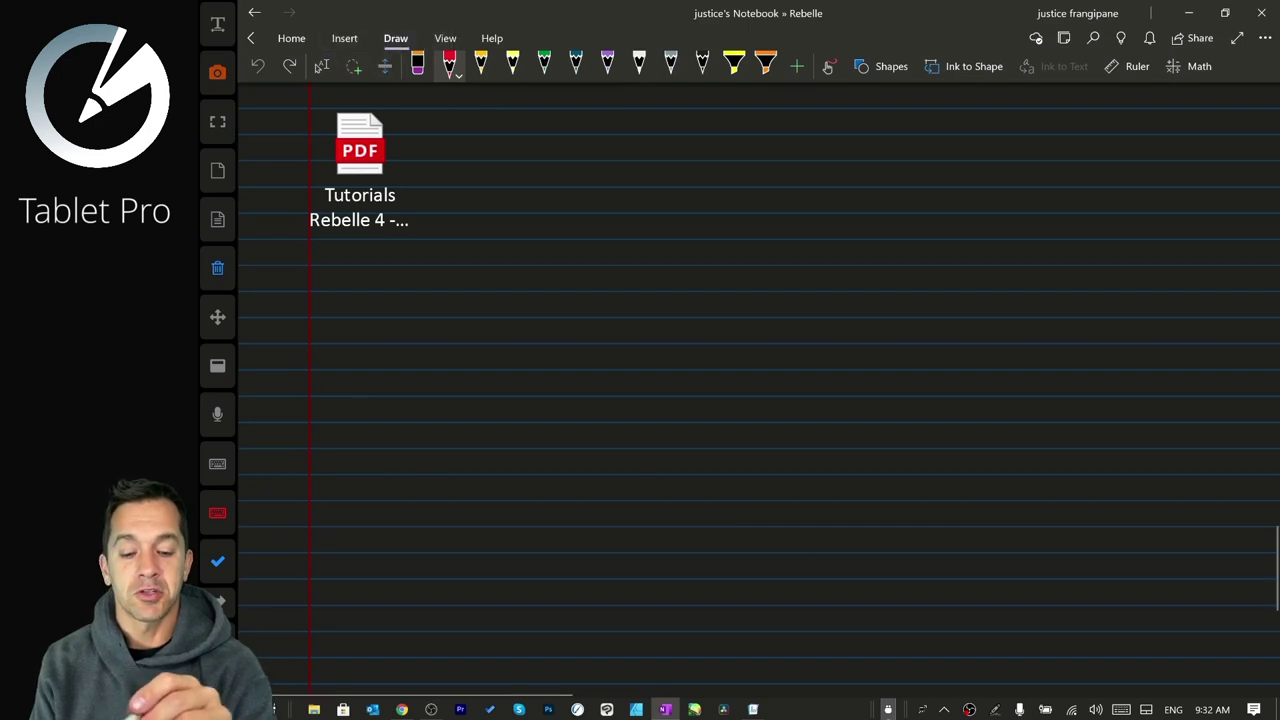
Back in Journal, use Add Space to push page 7's lower content down.
{"action": "left_click", "coordinate": [753, 709]}
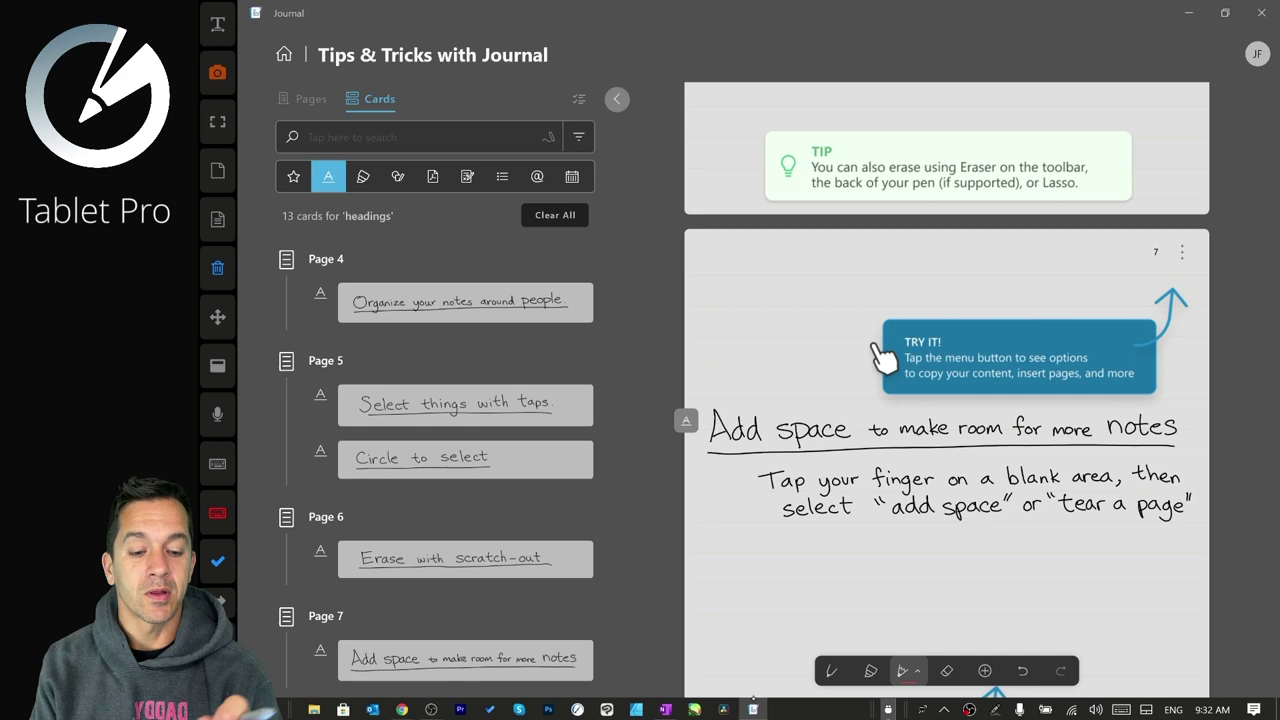
{"action": "left_click", "coordinate": [822, 268]}
{"action": "left_click", "coordinate": [809, 219]}
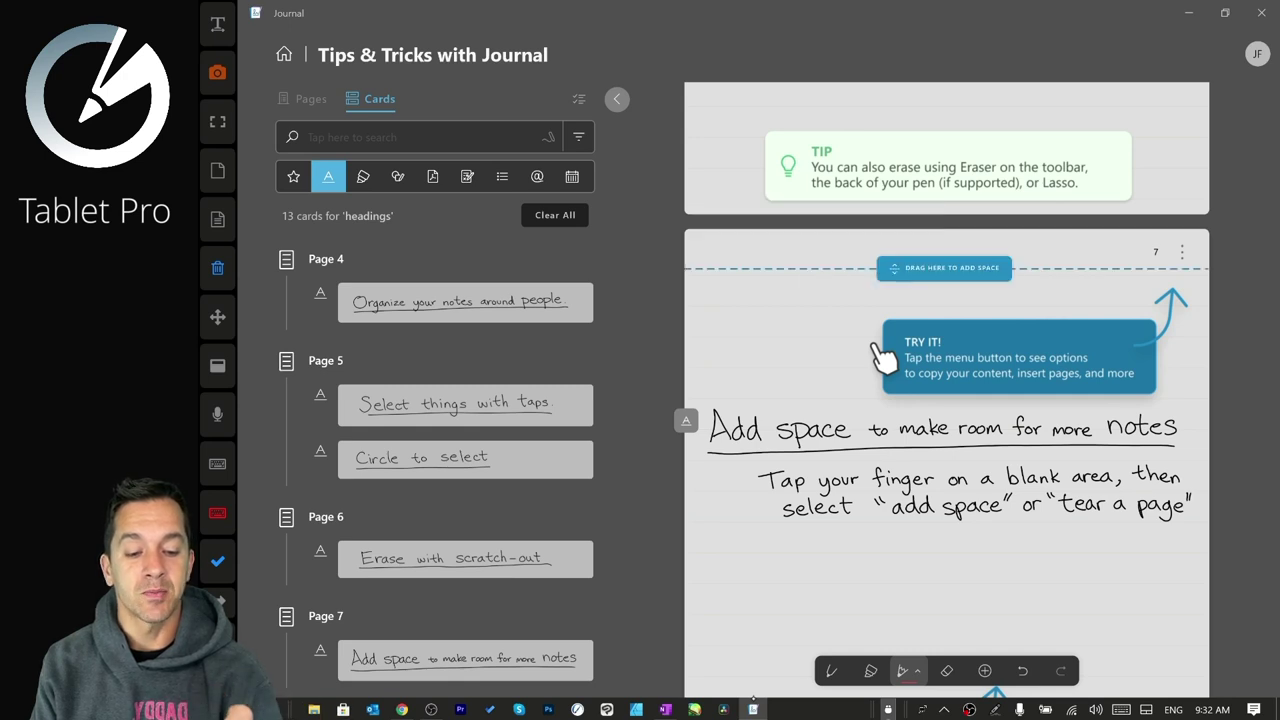
{"action": "left_click_drag", "start_coordinate": [944, 270], "coordinate": [957, 478]}
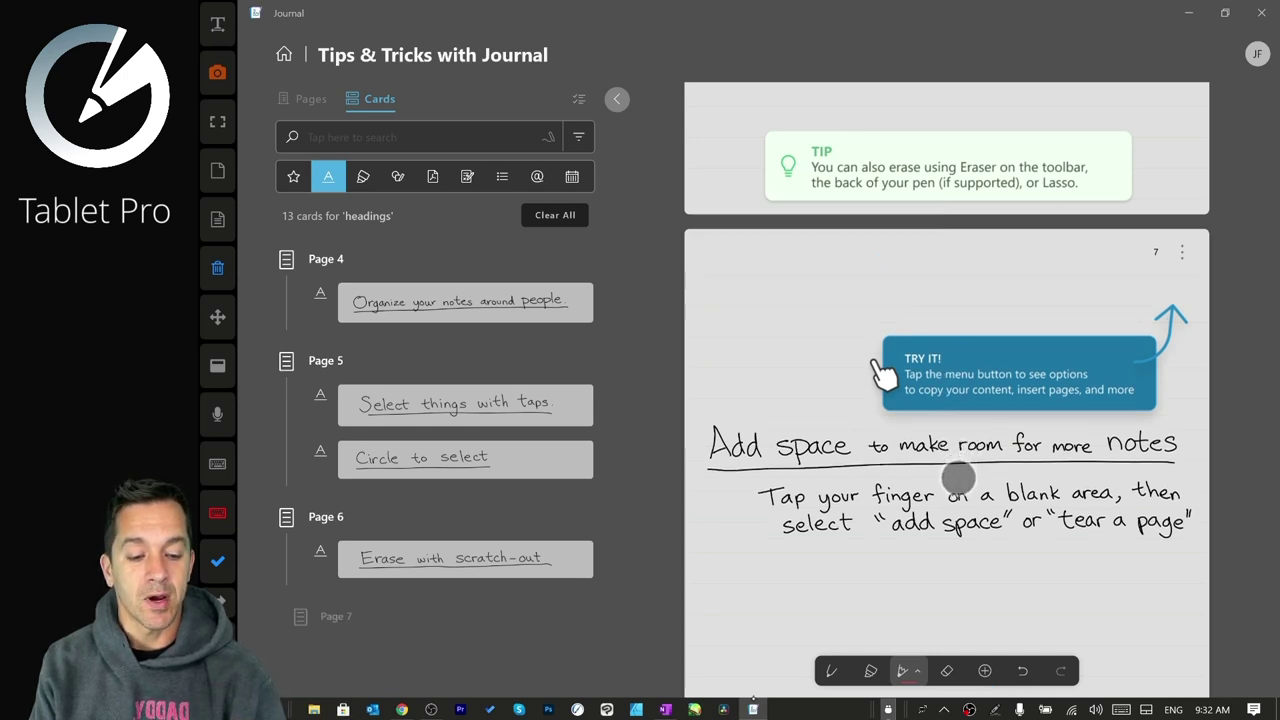
{"action": "left_click", "coordinate": [813, 276]}
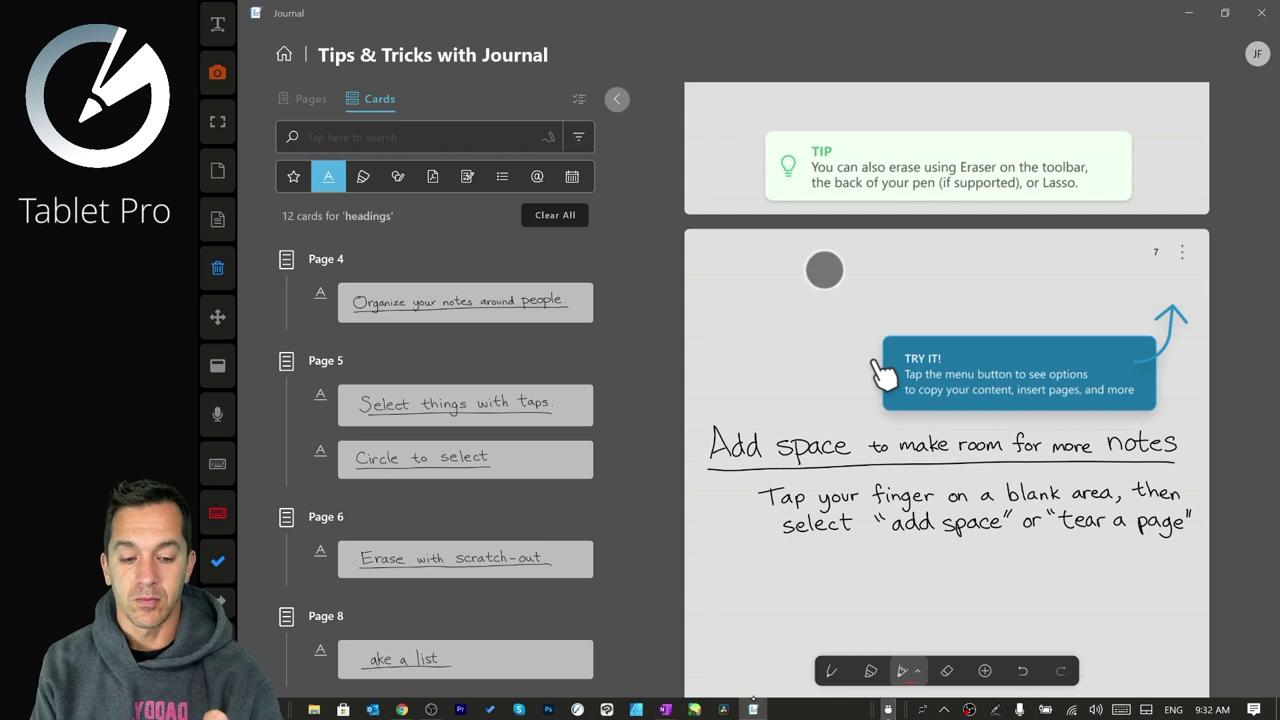
{"action": "left_click", "coordinate": [795, 224]}
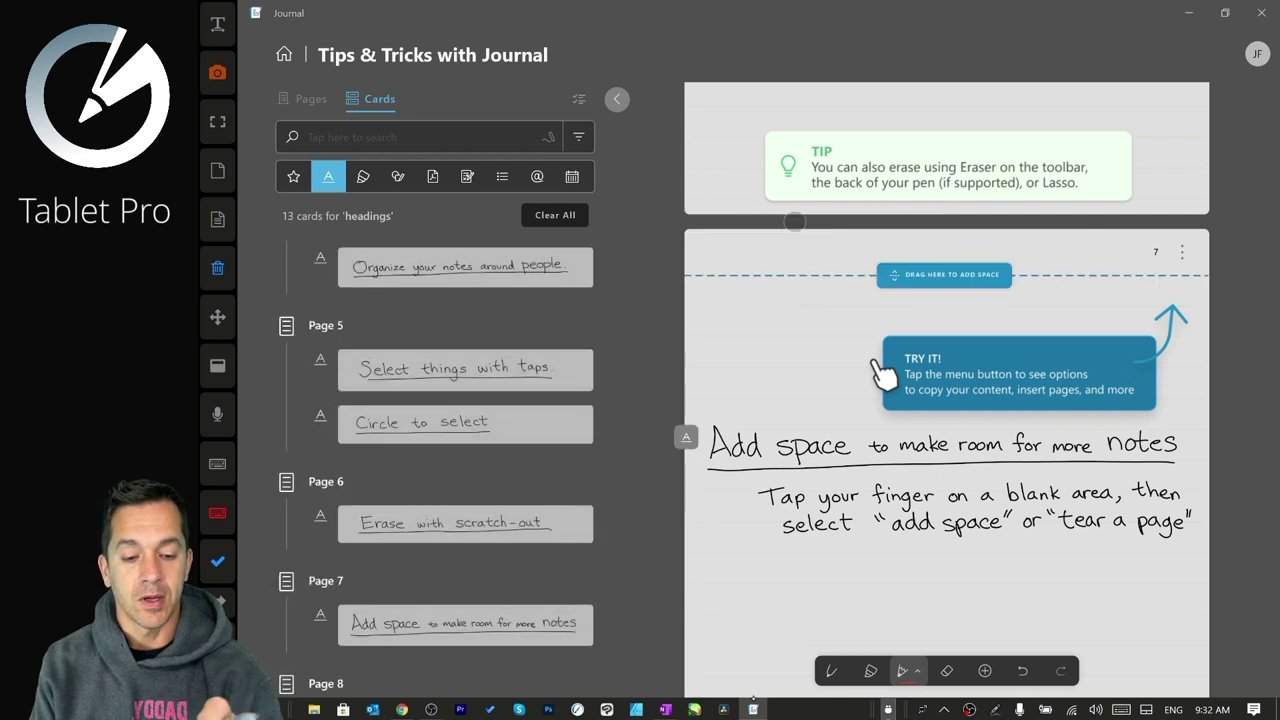
{"action": "left_click", "coordinate": [952, 308]}
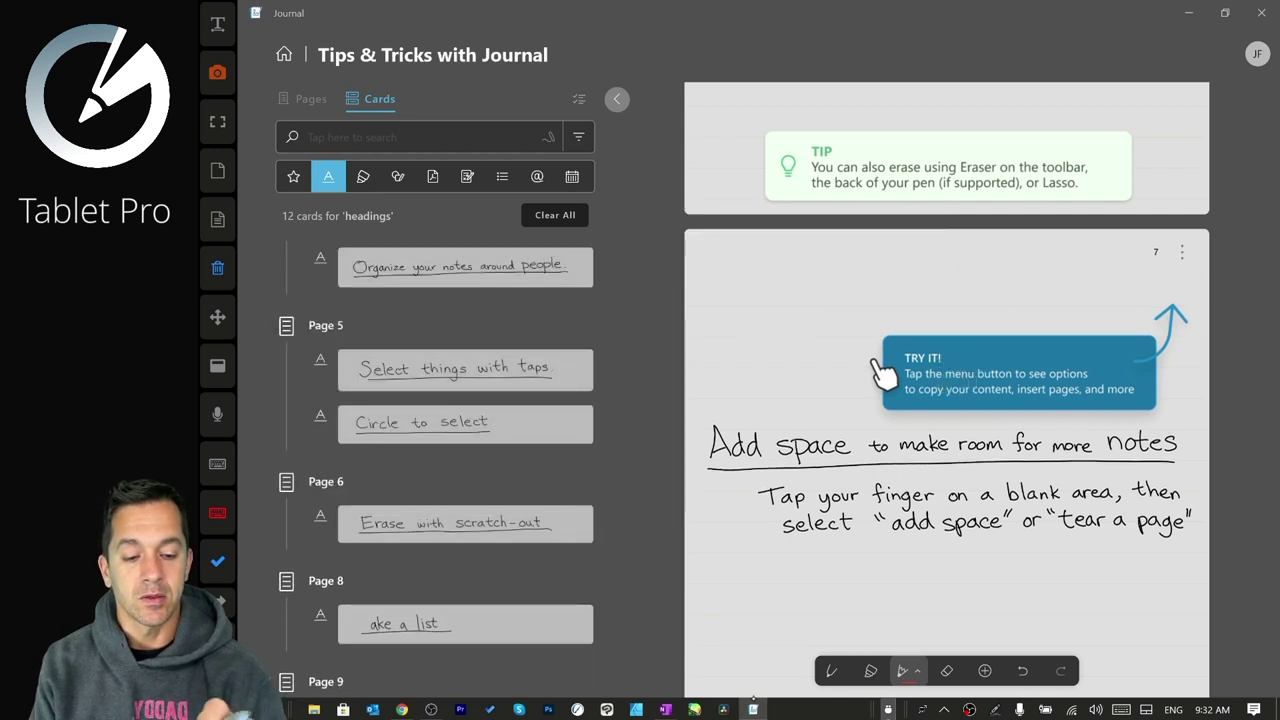
Insert more space above the TRY IT card on page 7.
{"action": "left_click", "coordinate": [809, 288]}
{"action": "left_click", "coordinate": [795, 237]}
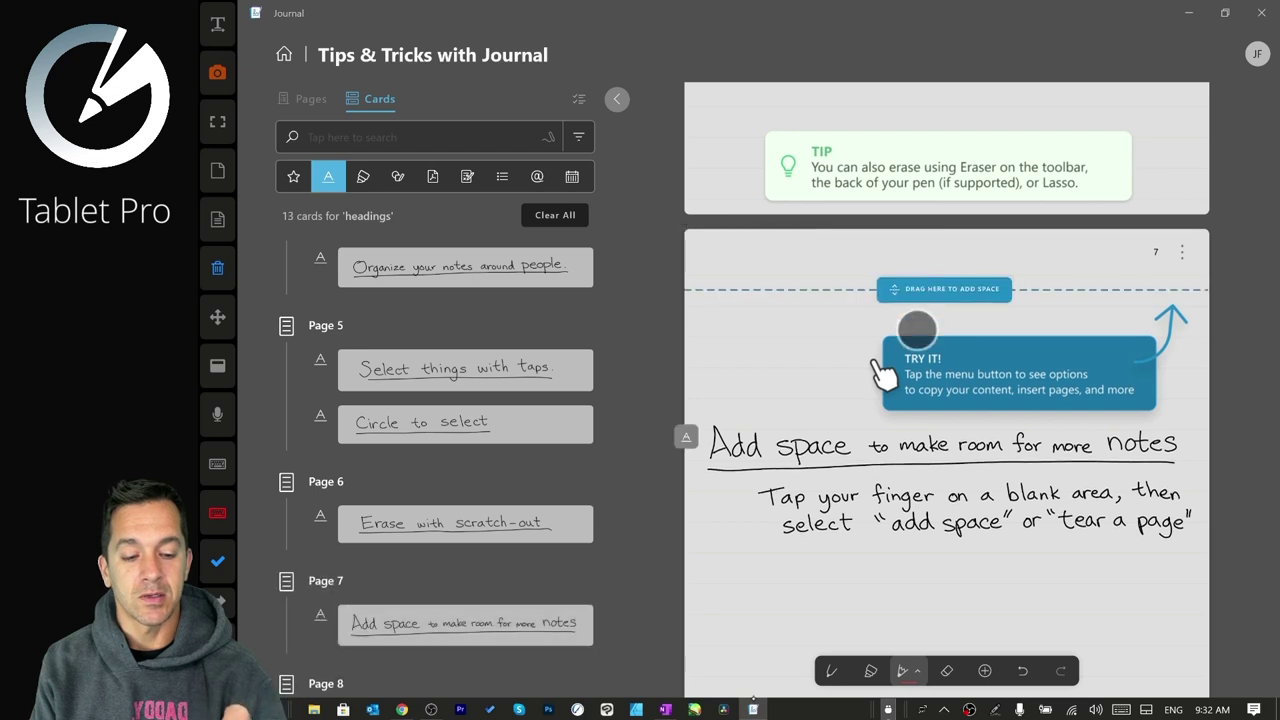
{"action": "left_click_drag", "start_coordinate": [917, 328], "coordinate": [909, 366]}
{"action": "left_click", "coordinate": [809, 292]}
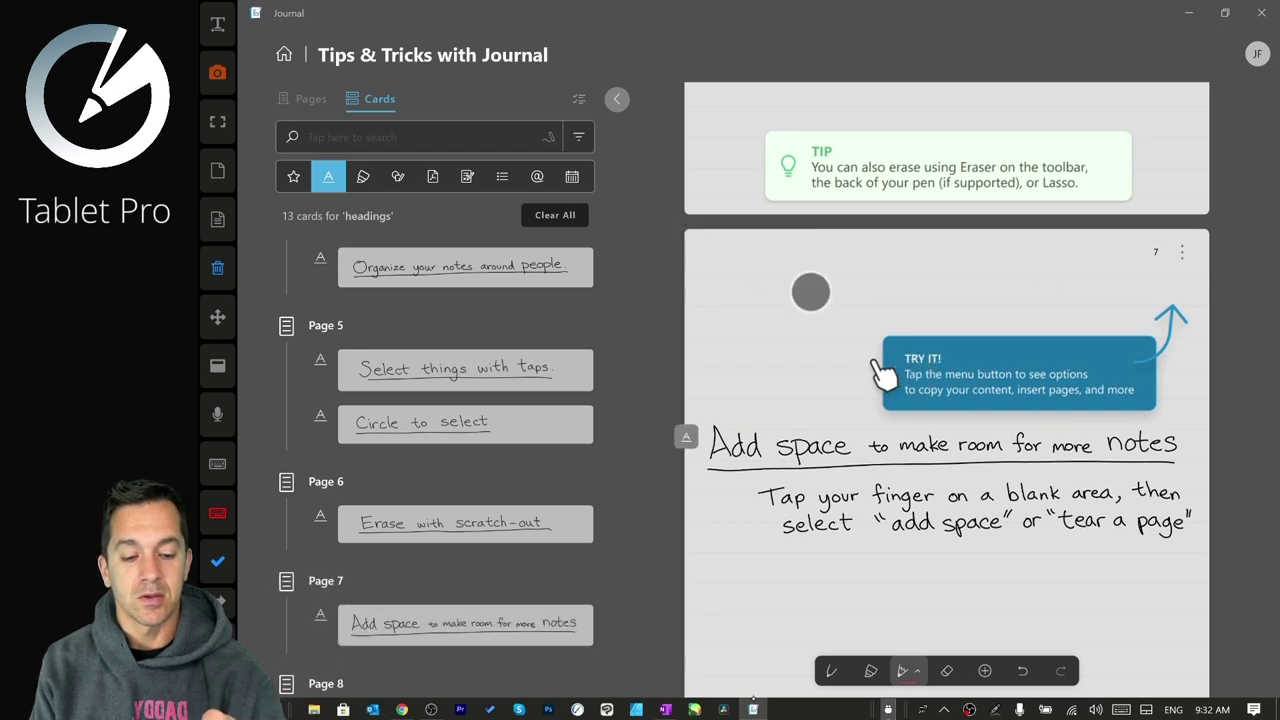
{"action": "left_click", "coordinate": [811, 289]}
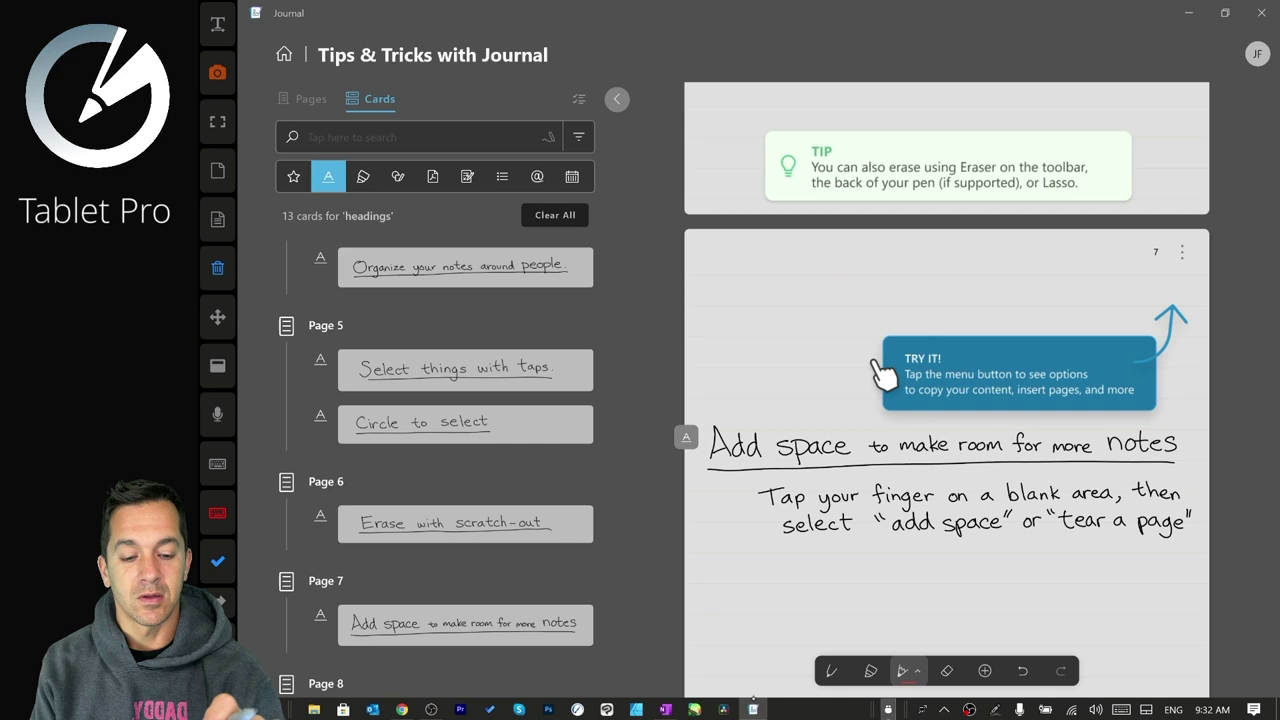
{"action": "left_click", "coordinate": [826, 284]}
{"action": "left_click", "coordinate": [808, 237]}
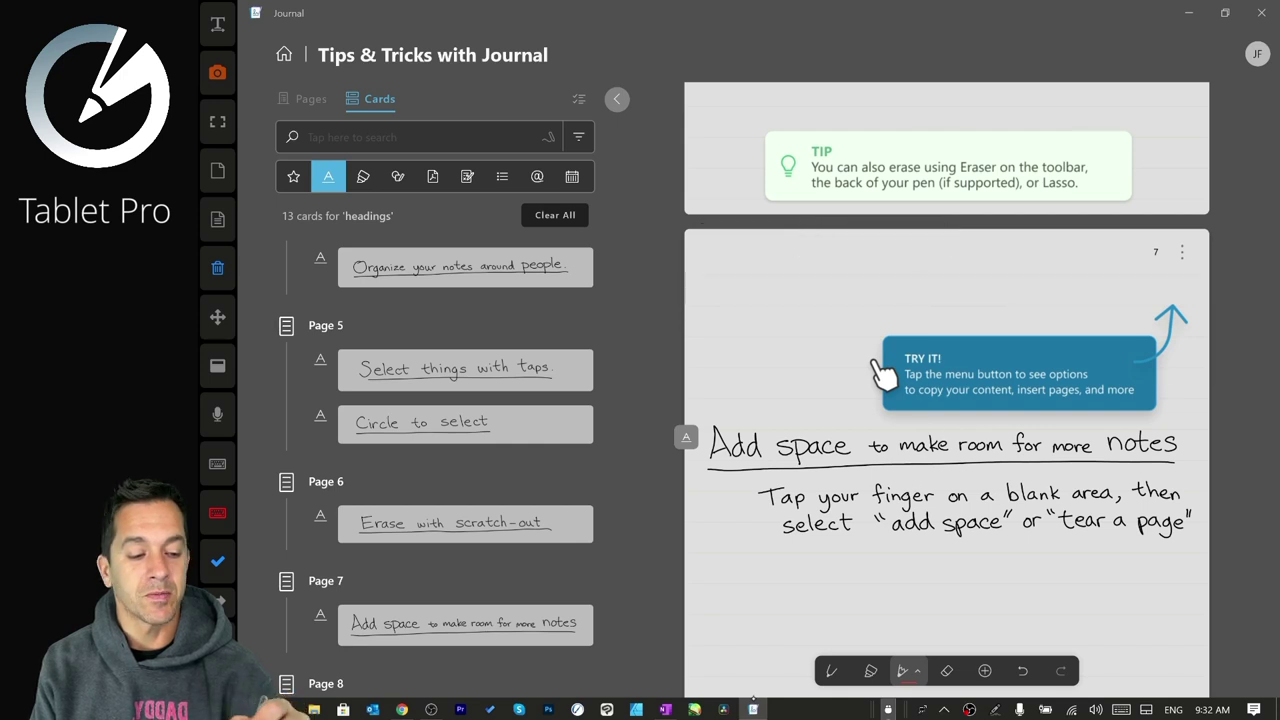
{"action": "left_click", "coordinate": [818, 330]}
{"action": "left_click", "coordinate": [821, 340]}
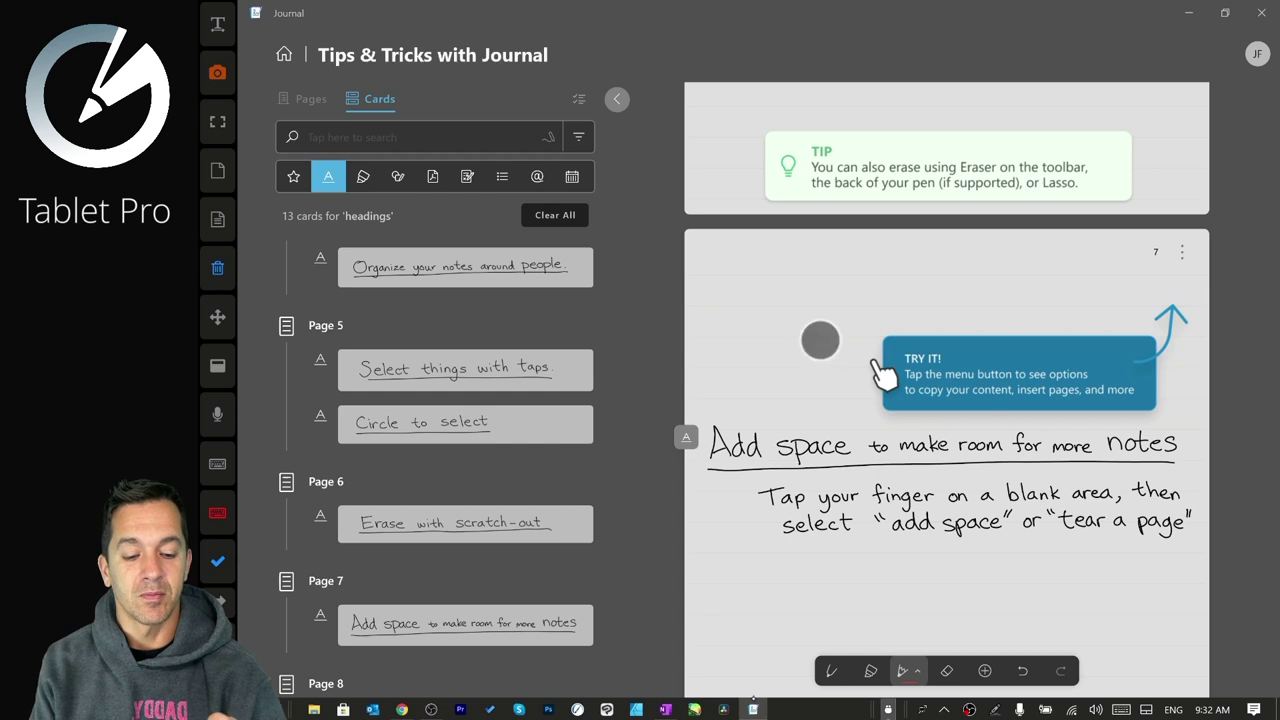
{"action": "left_click", "coordinate": [808, 291]}
{"action": "left_click", "coordinate": [909, 451]}
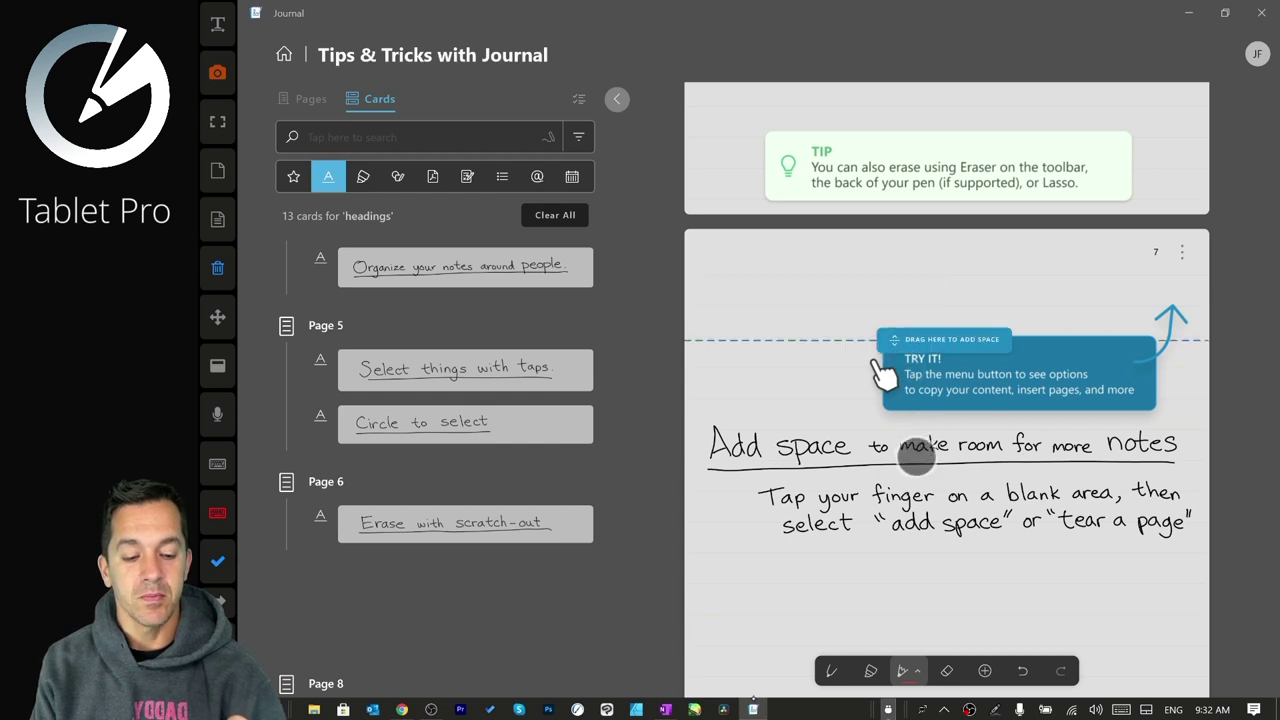
Bring page 7's lower part into view and add a large gap above its lower content.
{"action": "left_click_drag", "start_coordinate": [1055, 518], "coordinate": [1046, 380]}
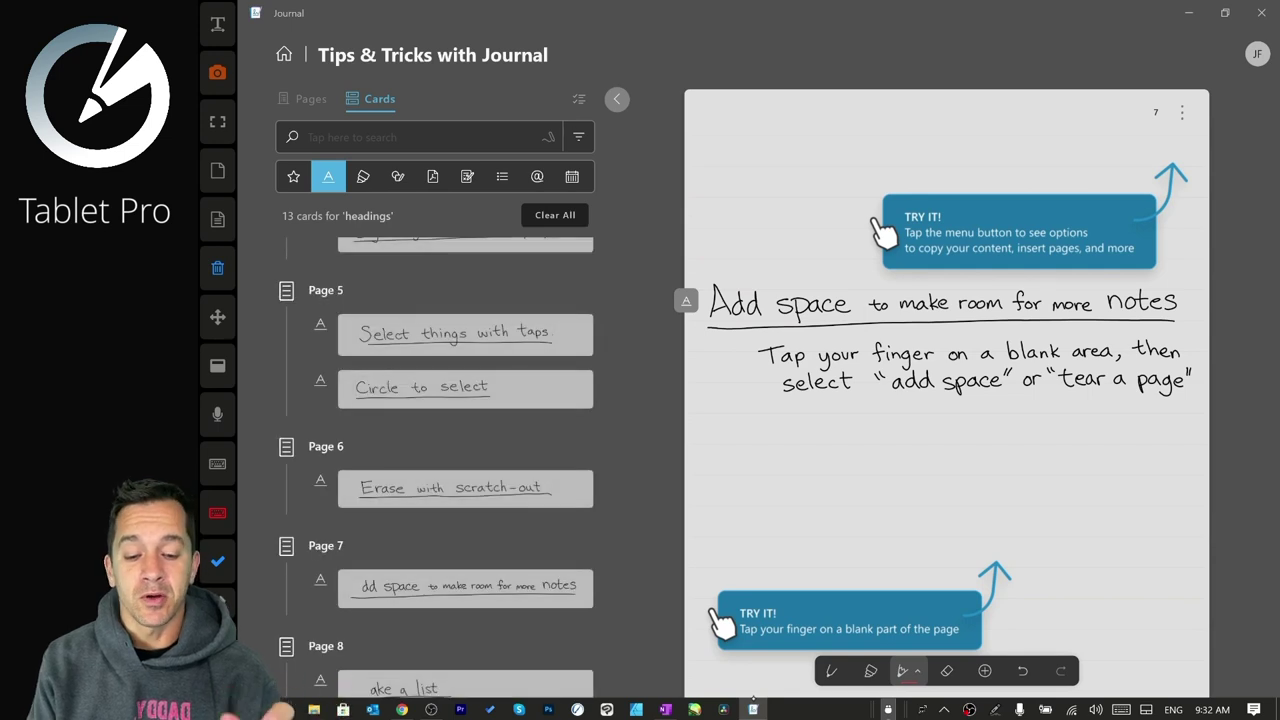
{"action": "left_click_drag", "start_coordinate": [1070, 505], "coordinate": [1057, 357]}
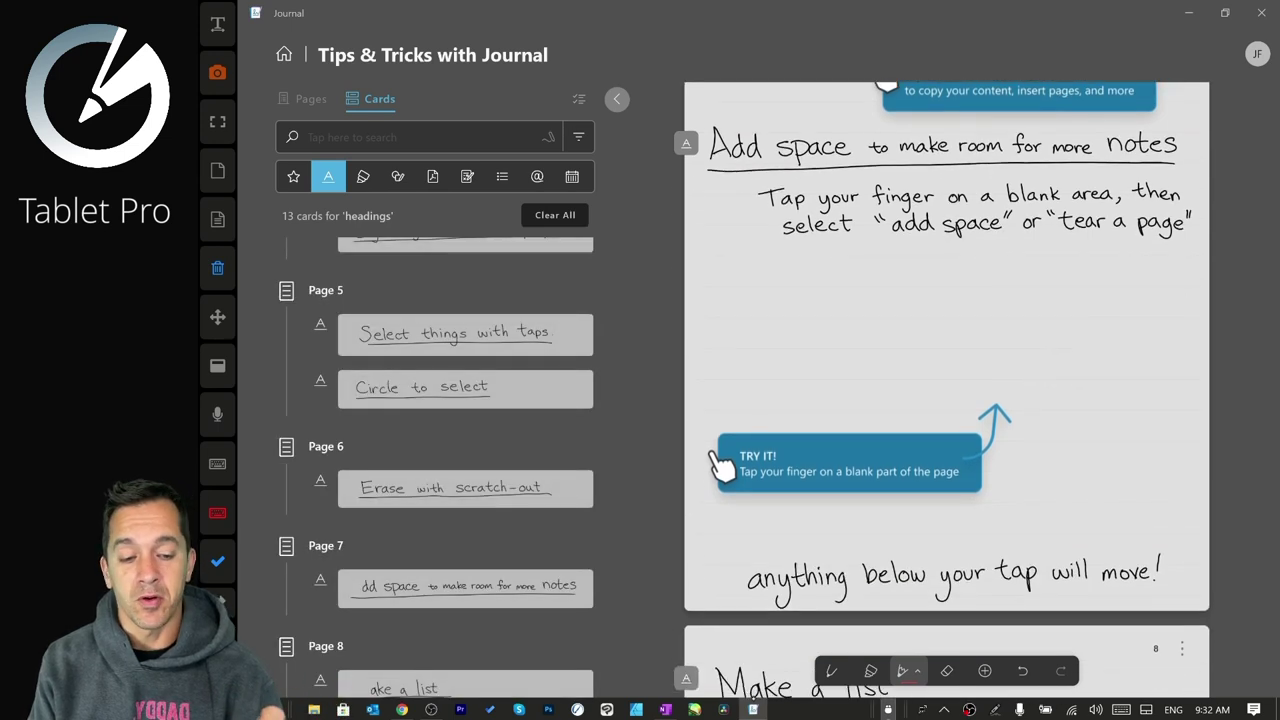
{"action": "left_click", "coordinate": [895, 312]}
{"action": "left_click", "coordinate": [877, 256]}
{"action": "left_click_drag", "start_coordinate": [928, 312], "coordinate": [979, 623]}
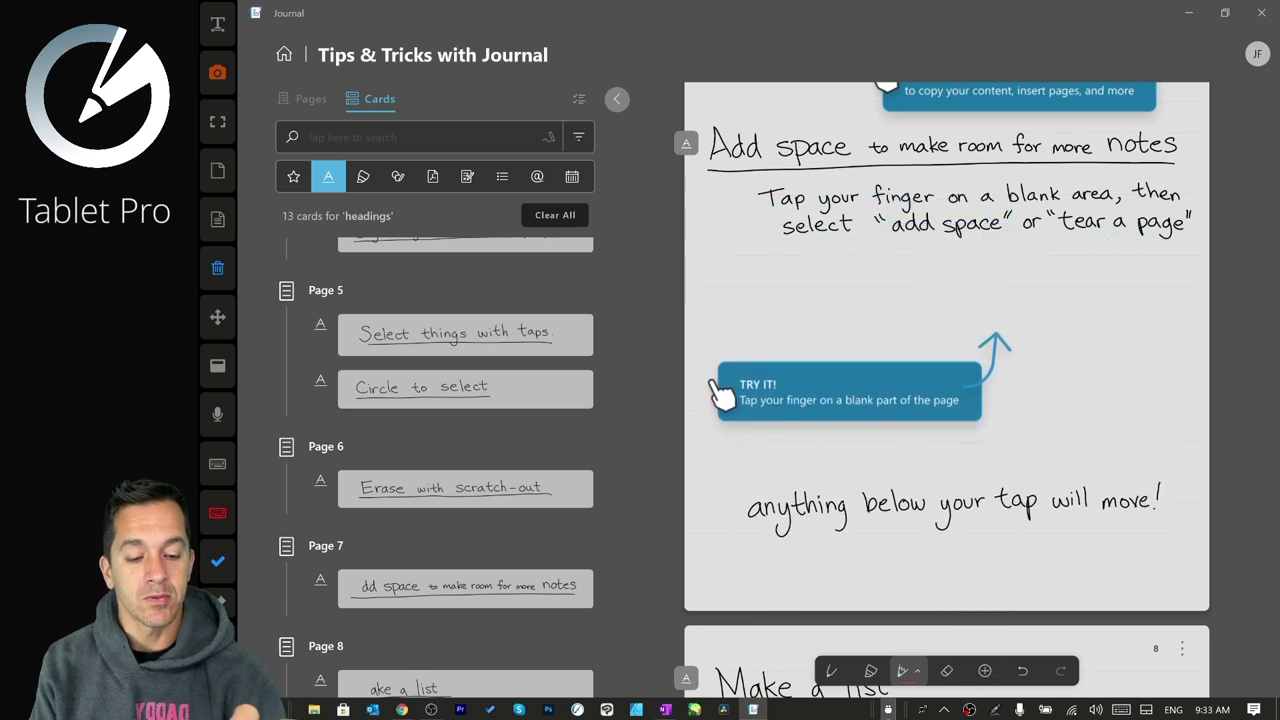
{"action": "left_click", "coordinate": [895, 281]}
Tear page 7 in two and inspect the TRY IT card on the new page 8.
{"action": "left_click", "coordinate": [968, 231]}
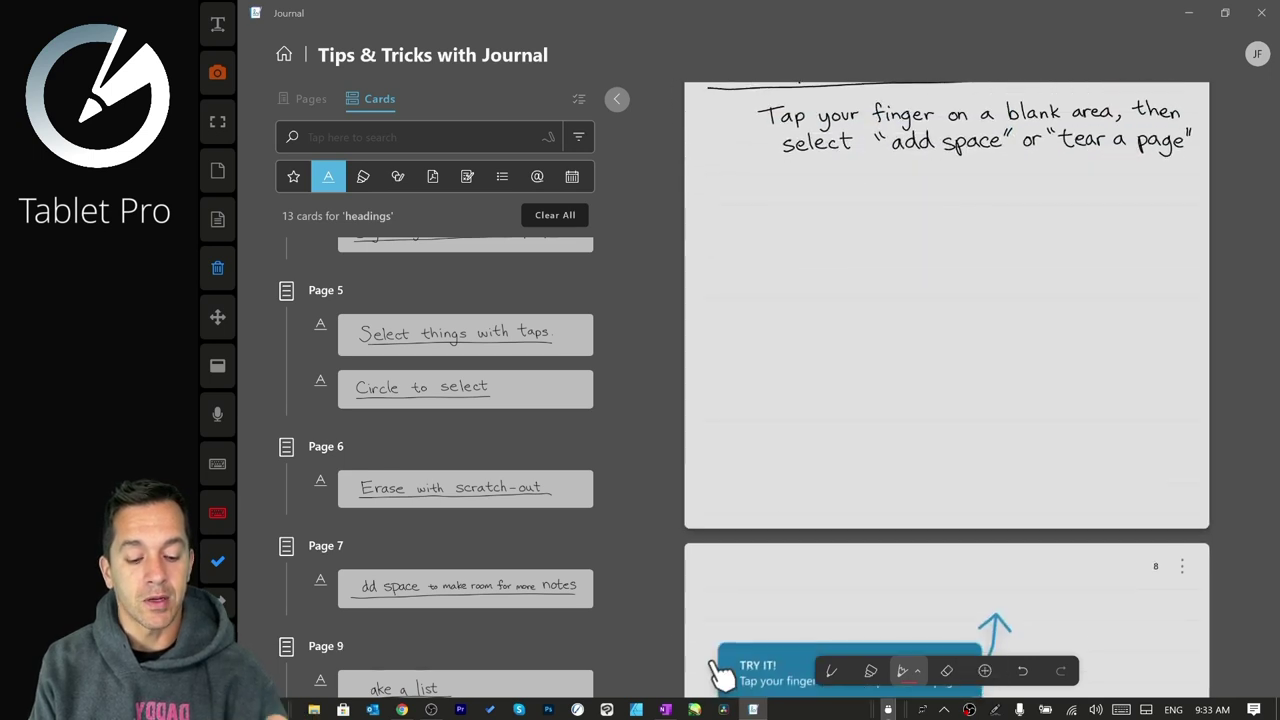
{"action": "left_click_drag", "start_coordinate": [1023, 480], "coordinate": [1023, 131]}
{"action": "left_click", "coordinate": [880, 333]}
{"action": "left_click", "coordinate": [980, 230]}
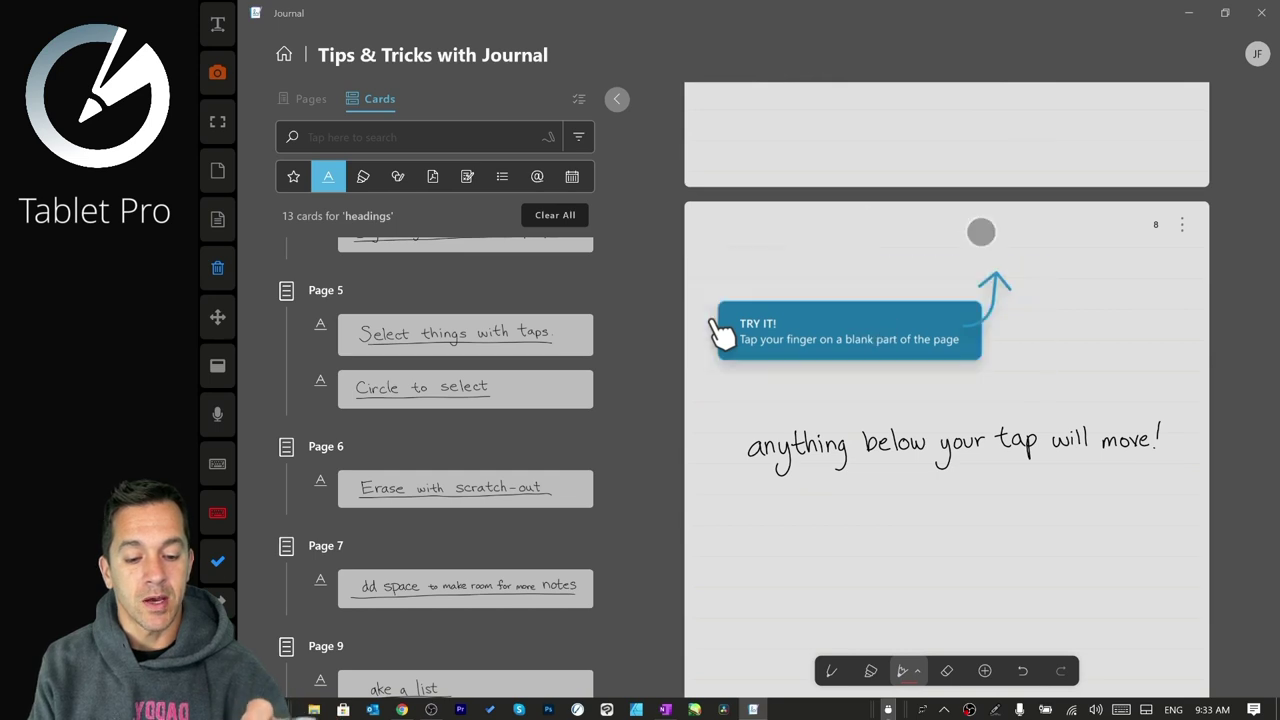
{"action": "left_click", "coordinate": [890, 232]}
{"action": "left_click_drag", "start_coordinate": [880, 194], "coordinate": [914, 428]}
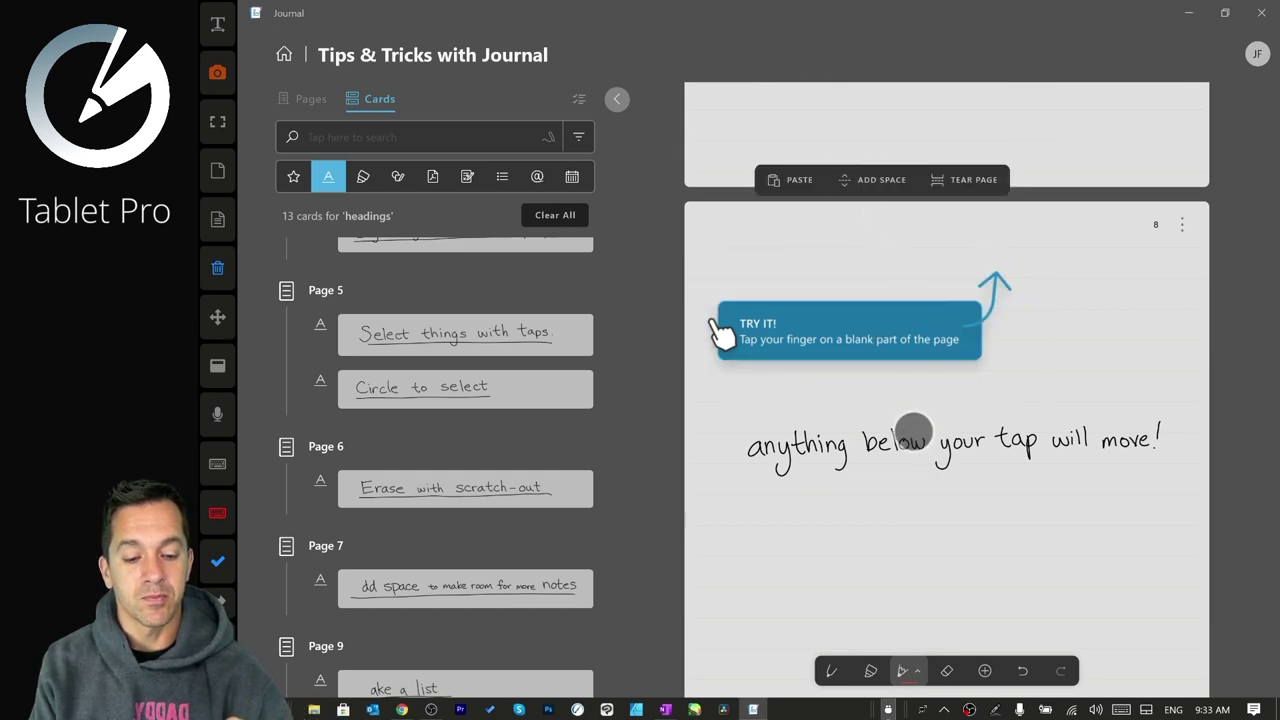
{"action": "left_click", "coordinate": [887, 253]}
Undo the page tear so page 7 is a single page again.
{"action": "left_click_drag", "start_coordinate": [1050, 240], "coordinate": [1054, 443]}
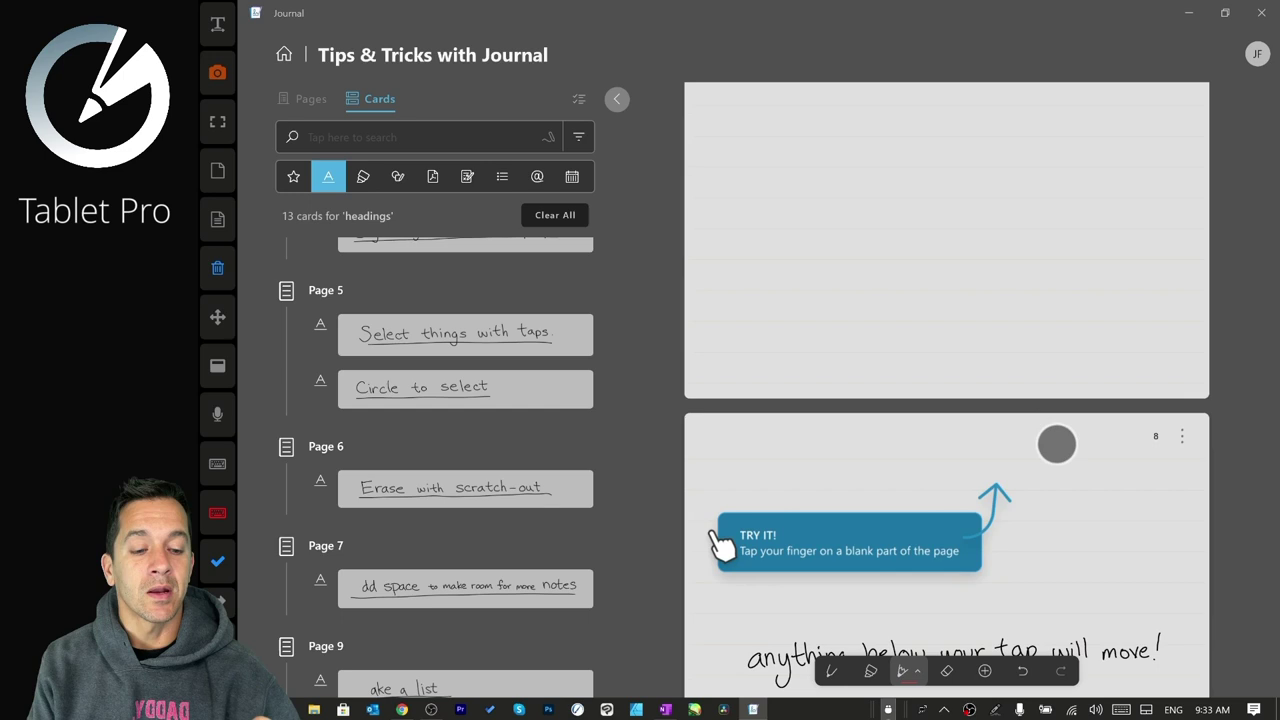
{"action": "left_click_drag", "start_coordinate": [960, 350], "coordinate": [984, 251]}
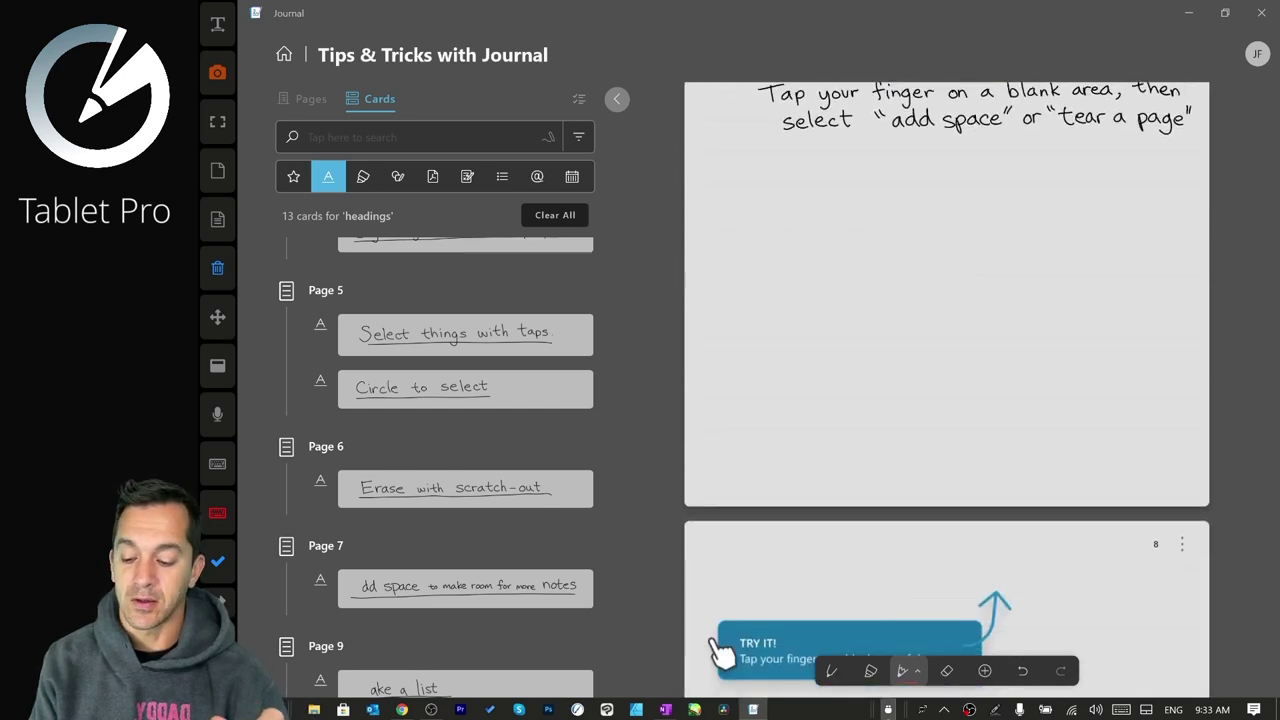
{"action": "key", "text": "ctrl+z"}
{"action": "left_click", "coordinate": [983, 457]}
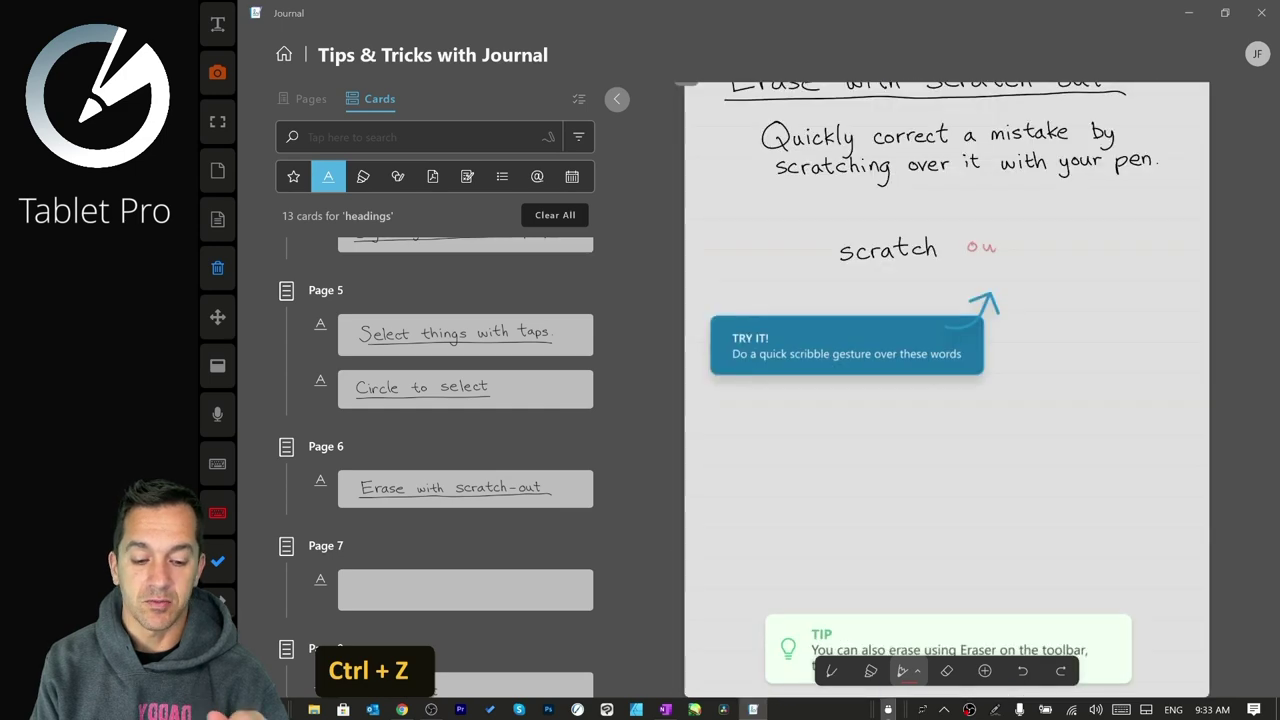
{"action": "scroll", "coordinate": [1086, 486], "scroll_direction": "up", "scroll_amount": 2}
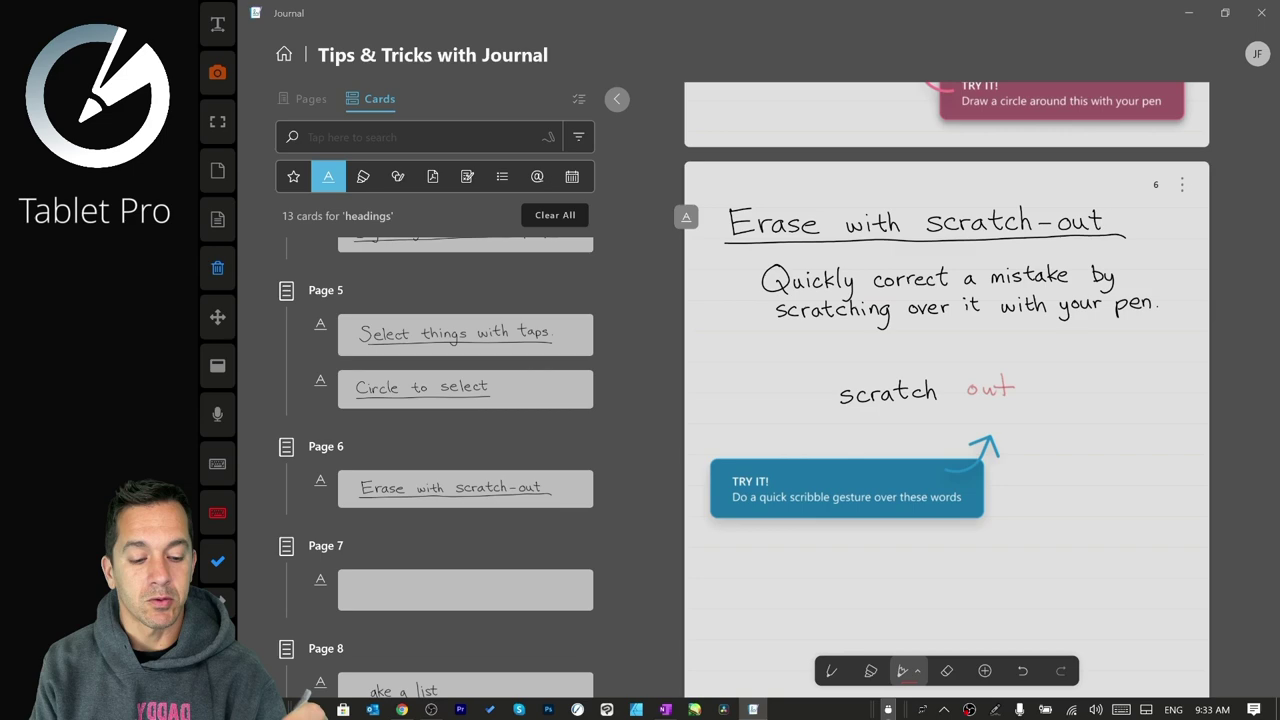
{"action": "scroll", "coordinate": [1040, 374], "scroll_direction": "down", "scroll_amount": 7}
{"action": "scroll", "coordinate": [1053, 300], "scroll_direction": "down", "scroll_amount": 3}
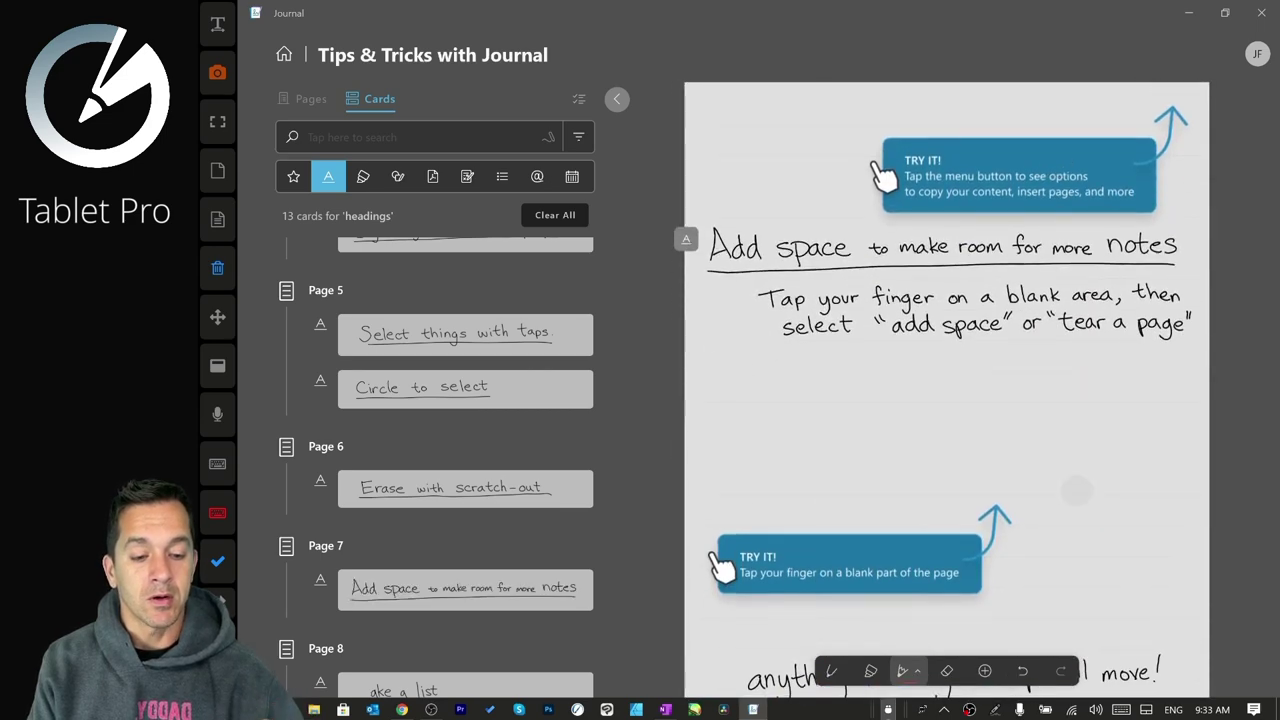
{"action": "scroll", "coordinate": [1088, 480], "scroll_direction": "up", "scroll_amount": 2}
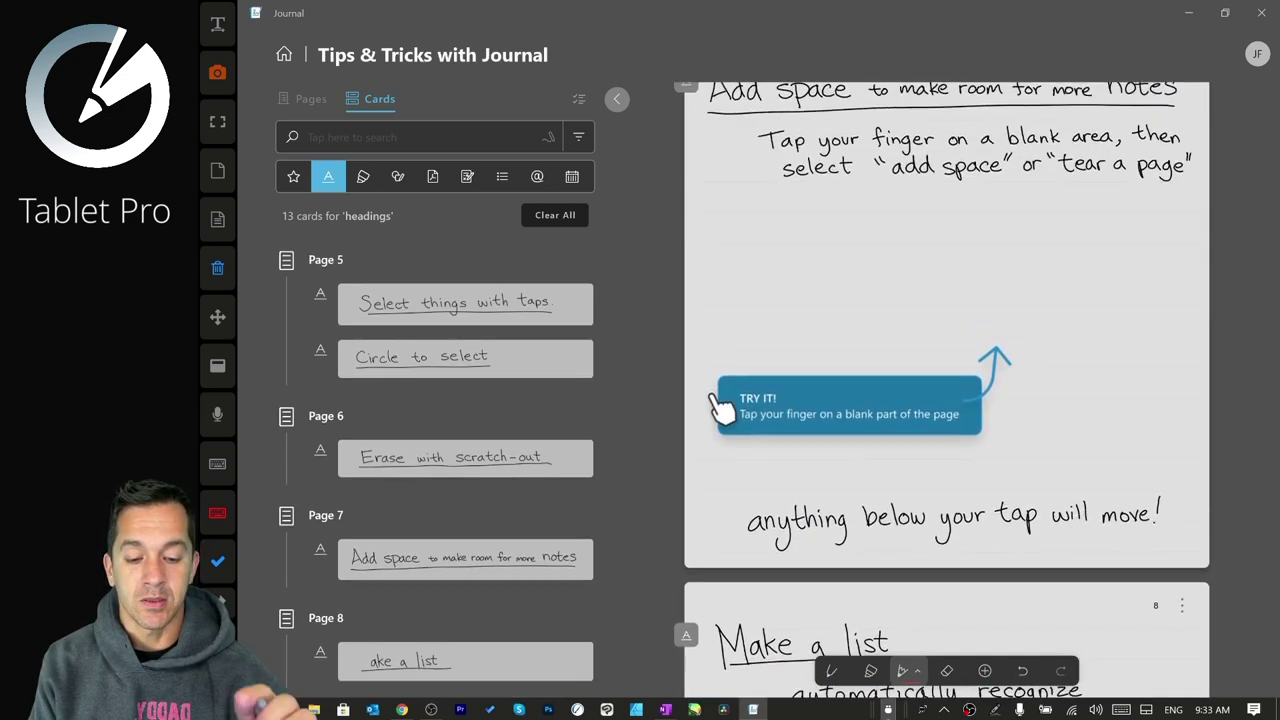
Use Add Space to move the content below the dashed line back up.
{"action": "left_click", "coordinate": [874, 283]}
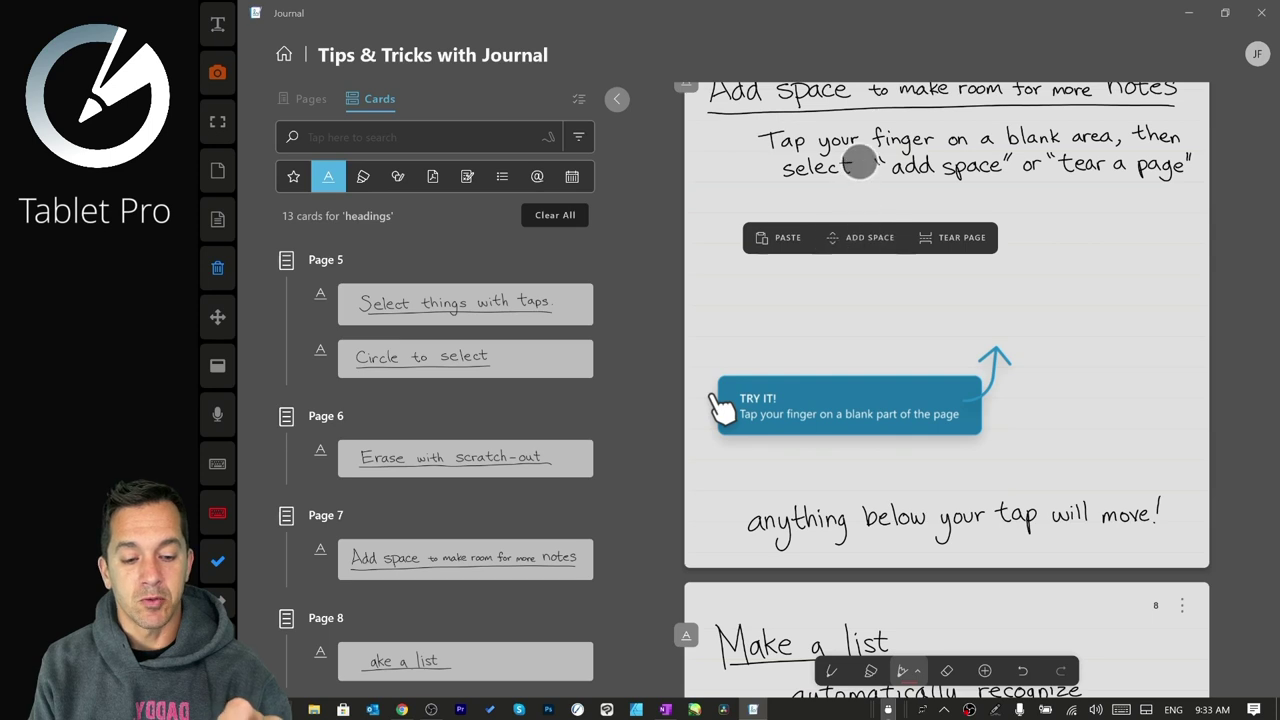
{"action": "left_click", "coordinate": [869, 237]}
{"action": "left_click_drag", "start_coordinate": [926, 284], "coordinate": [920, 206]}
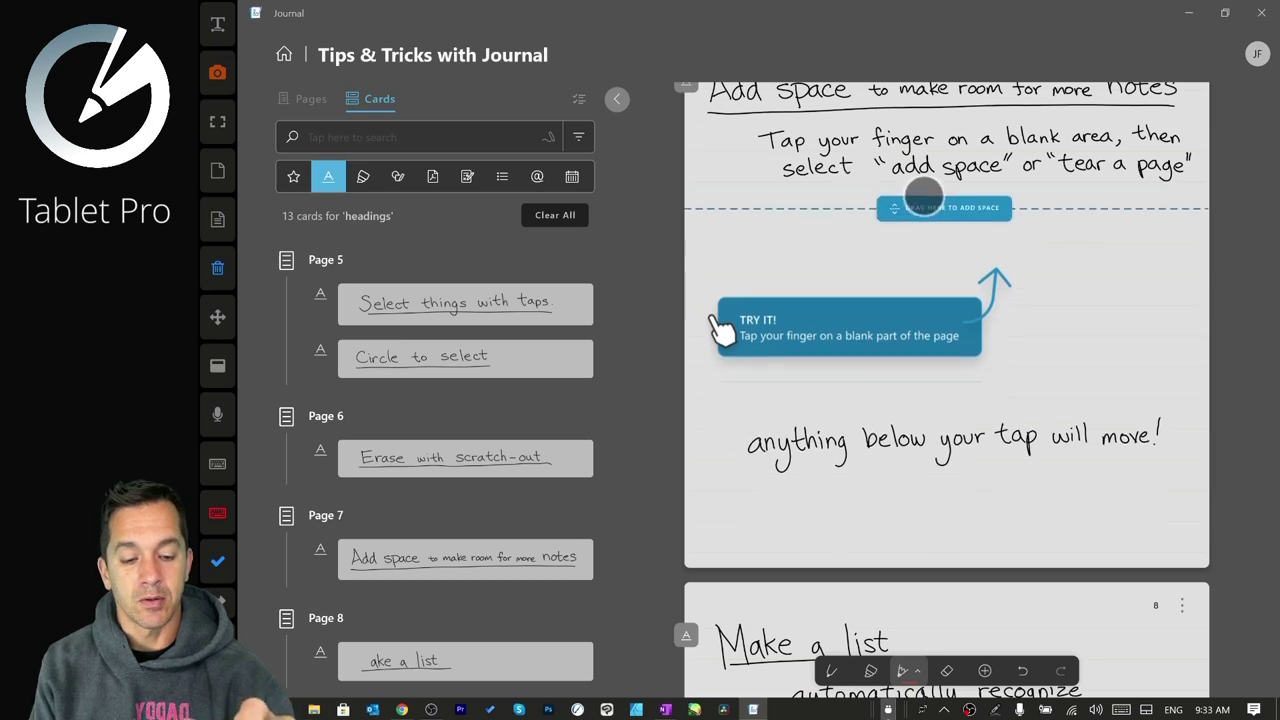
{"action": "left_click_drag", "start_coordinate": [940, 545], "coordinate": [1021, 235]}
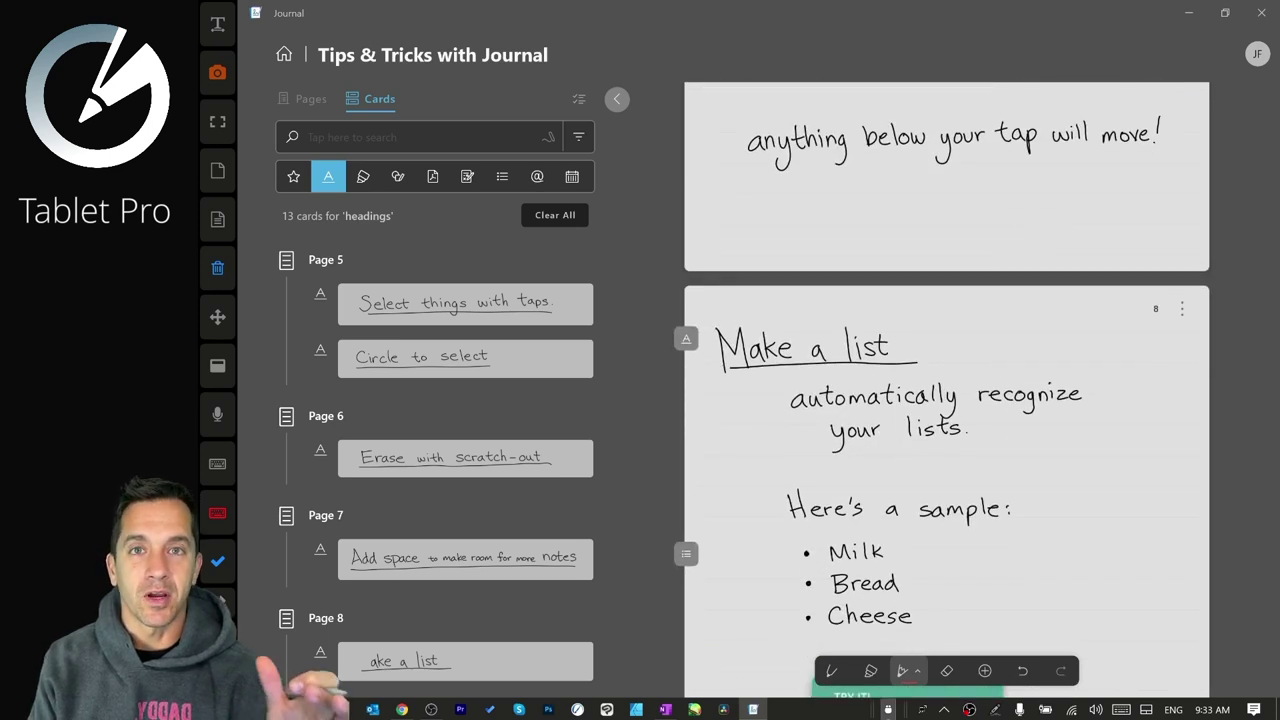
Select the whole handwritten Milk, Bread, Cheese list on page 8.
{"action": "left_click_drag", "start_coordinate": [1060, 504], "coordinate": [1077, 463]}
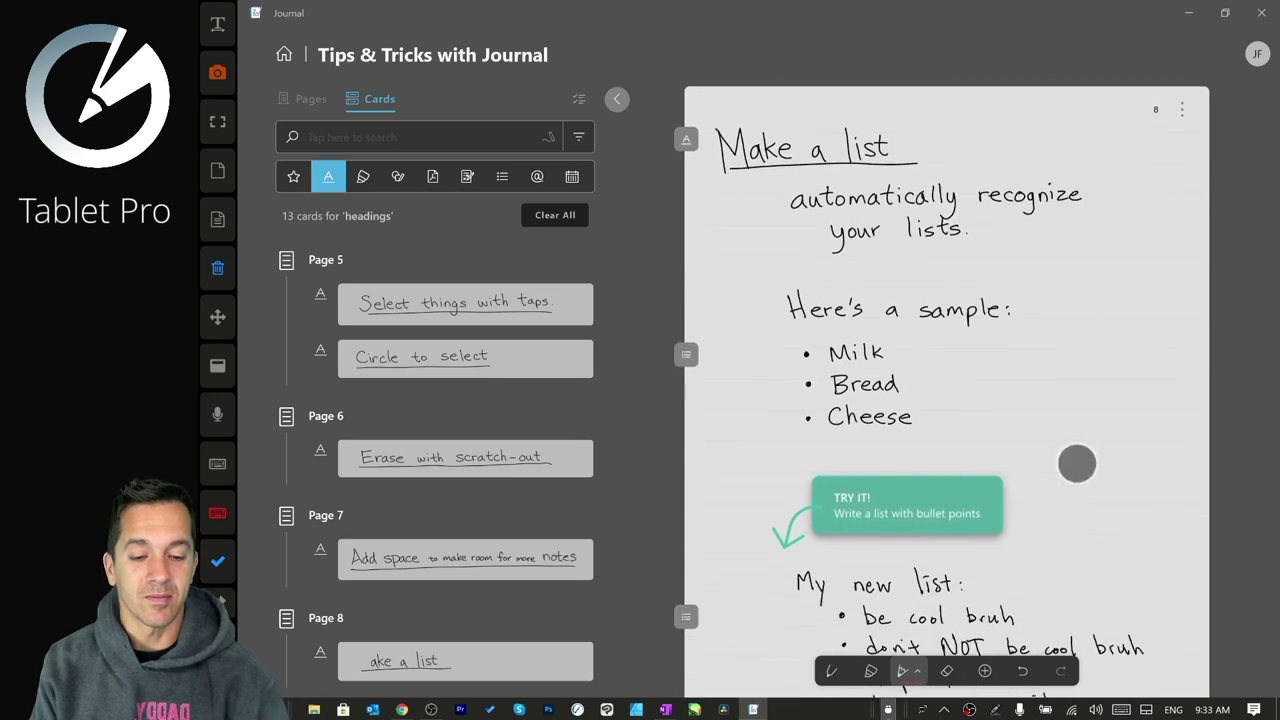
{"action": "left_click", "coordinate": [1095, 470]}
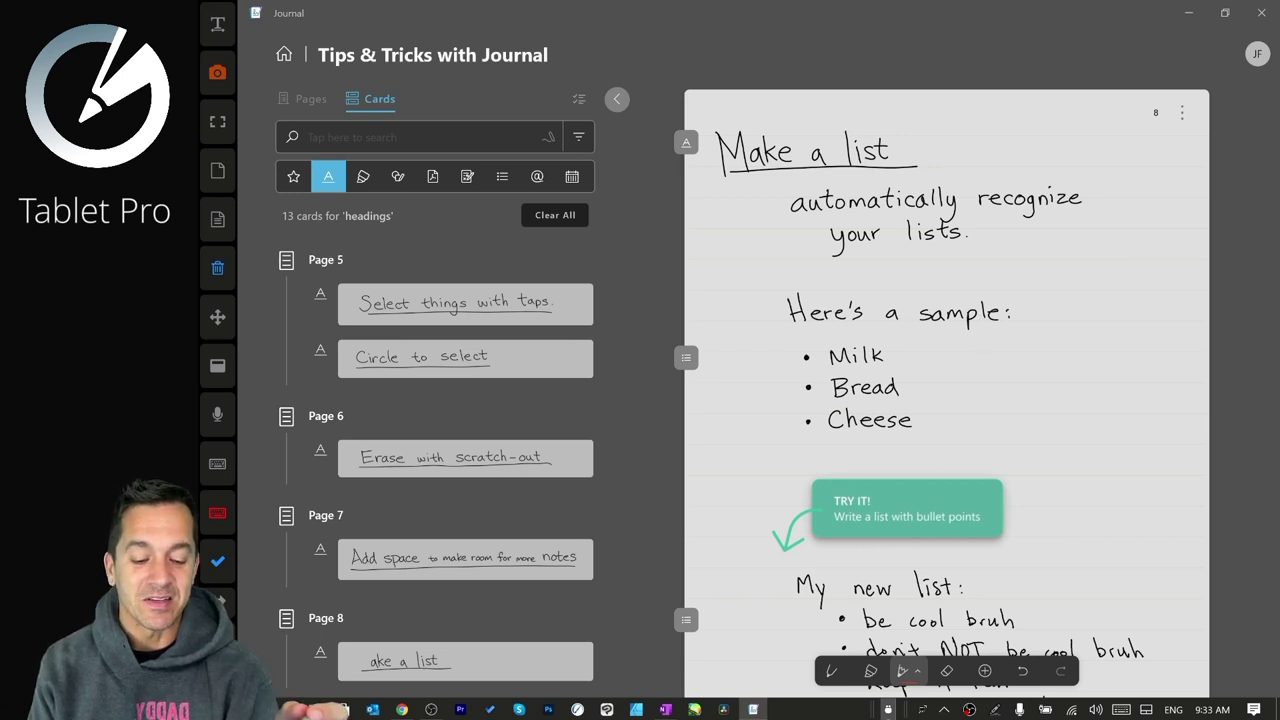
{"action": "left_click_drag", "start_coordinate": [1043, 483], "coordinate": [1044, 400]}
{"action": "left_click", "coordinate": [900, 222]}
{"action": "left_click", "coordinate": [856, 265]}
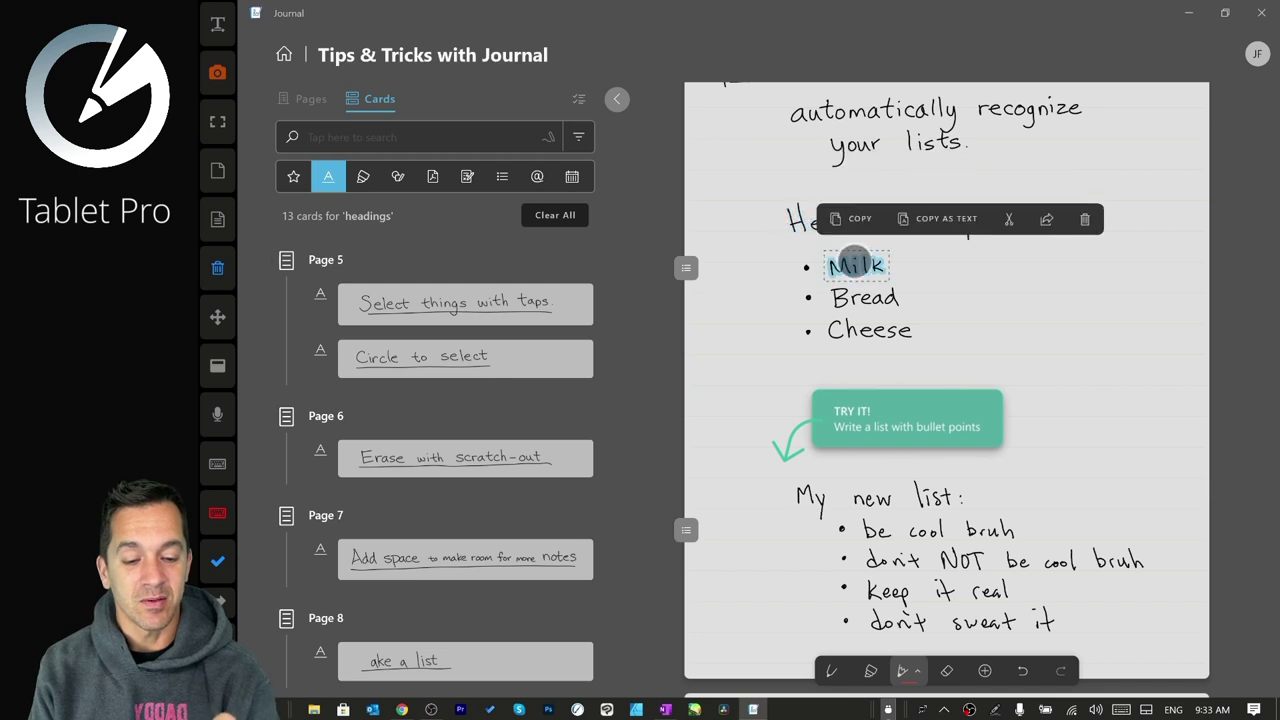
{"action": "left_click_drag", "start_coordinate": [1027, 326], "coordinate": [1024, 291]}
{"action": "left_click", "coordinate": [1024, 291]}
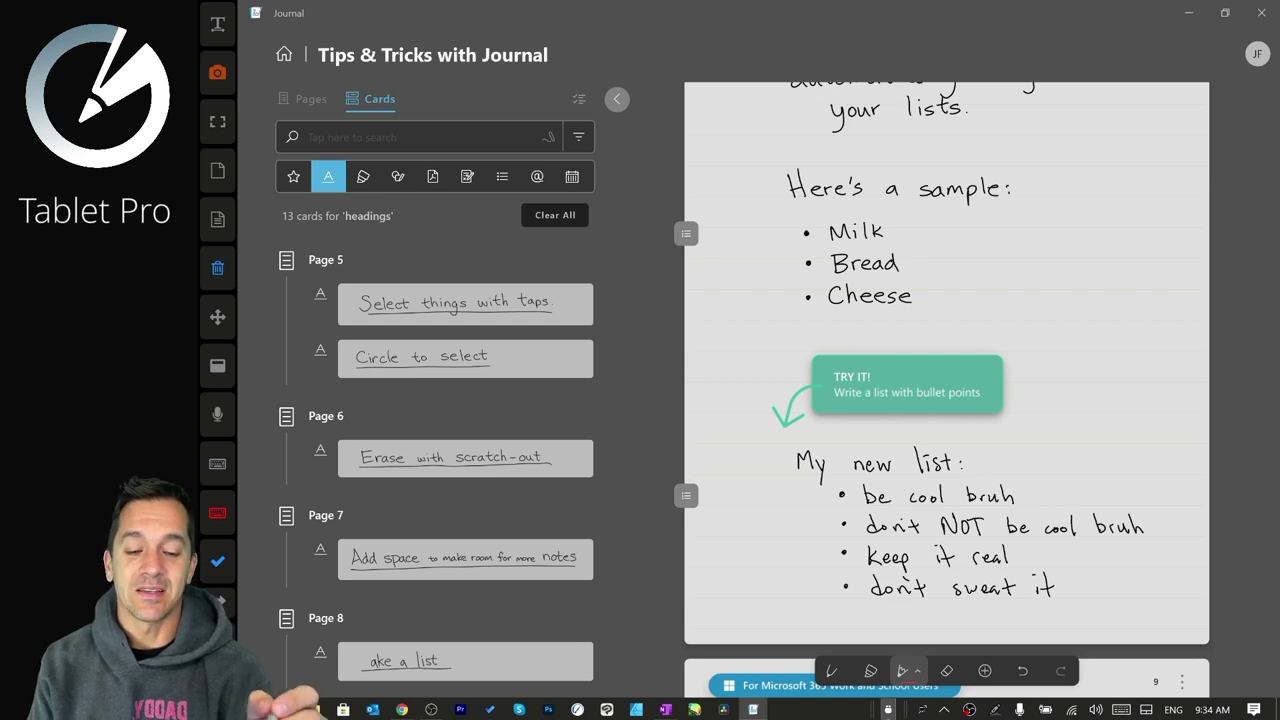
{"action": "left_click", "coordinate": [857, 262]}
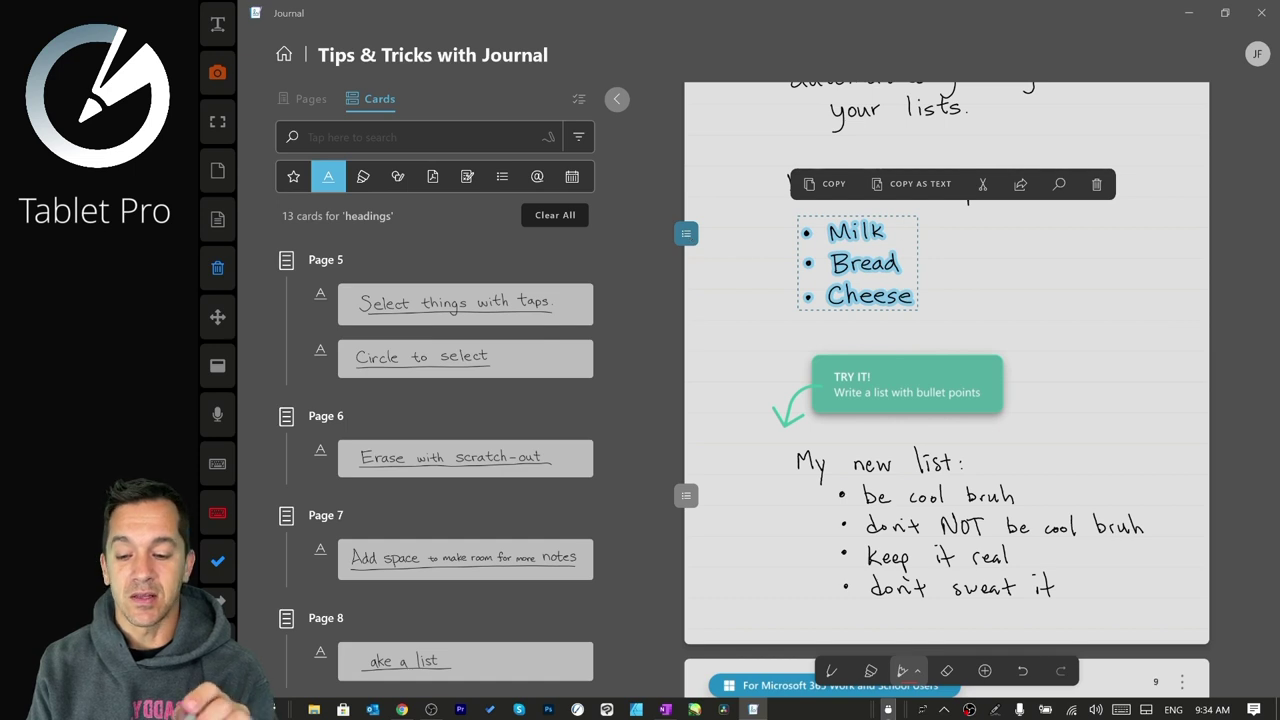
Filter the Cards panel to lists only, removing headings, and scroll through the 3 list cards.
{"action": "left_click", "coordinate": [502, 176]}
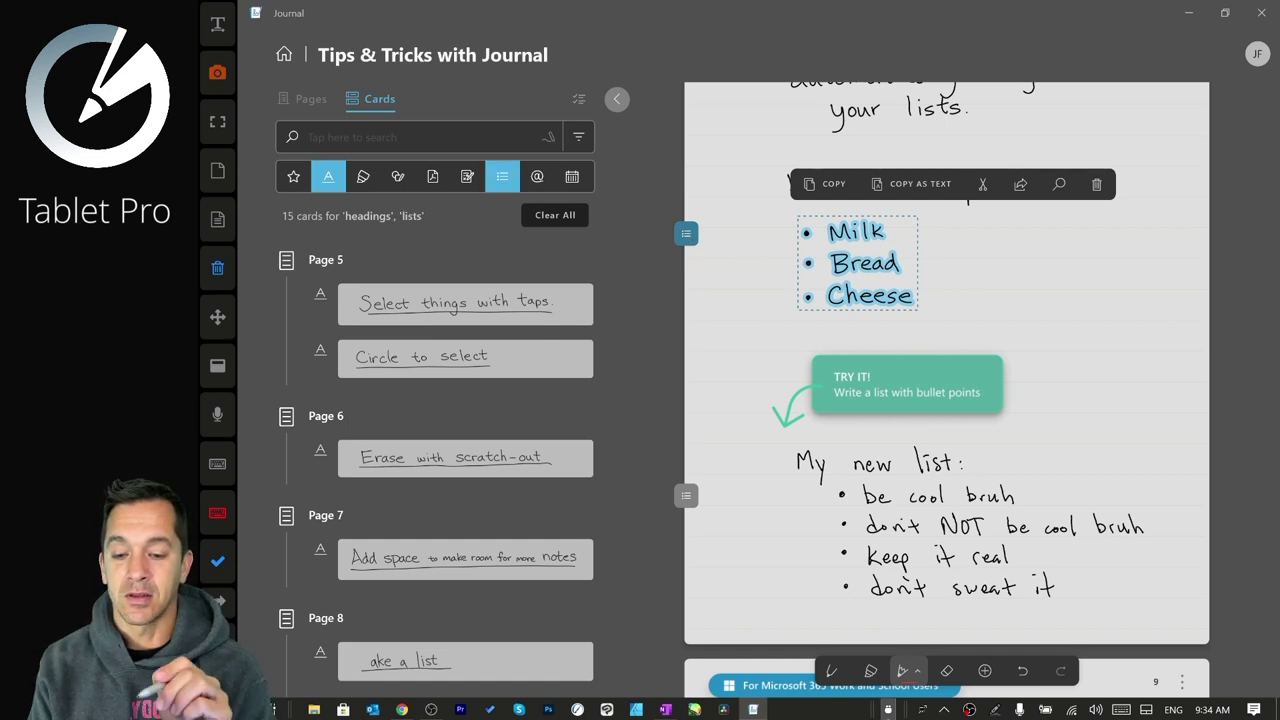
{"action": "left_click", "coordinate": [327, 176]}
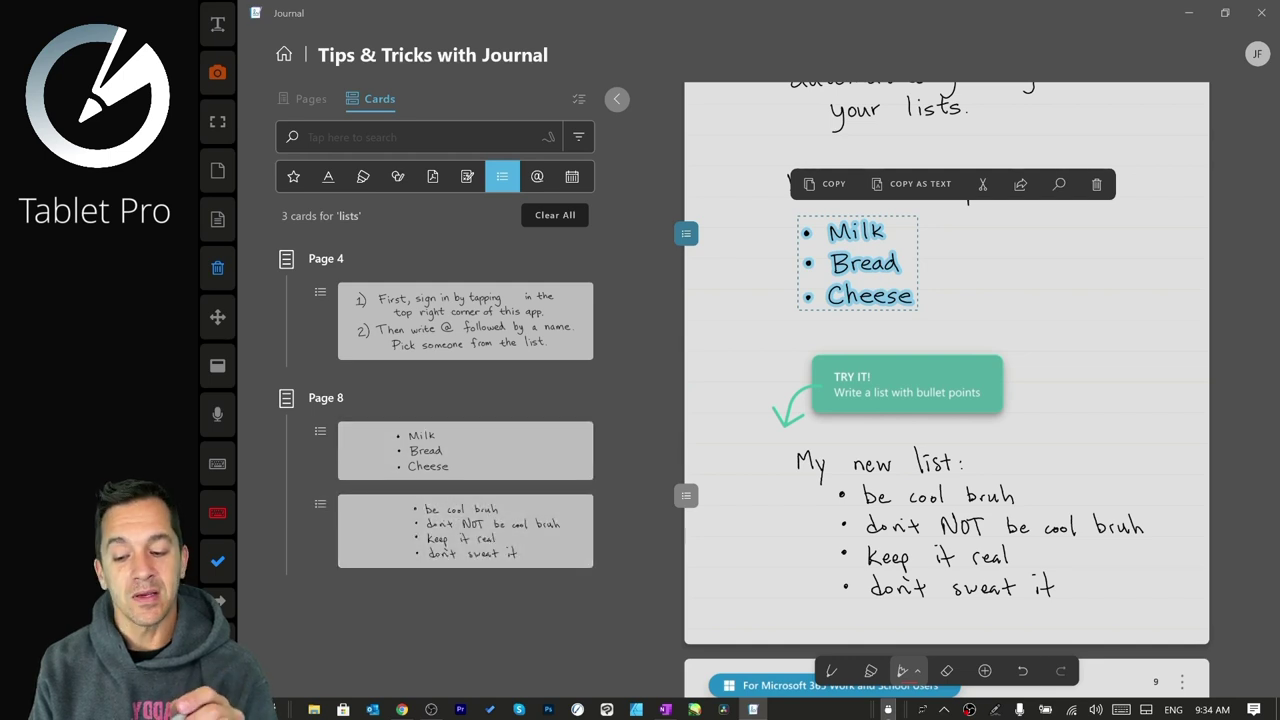
{"action": "scroll", "coordinate": [946, 400], "scroll_direction": "down", "scroll_amount": 1}
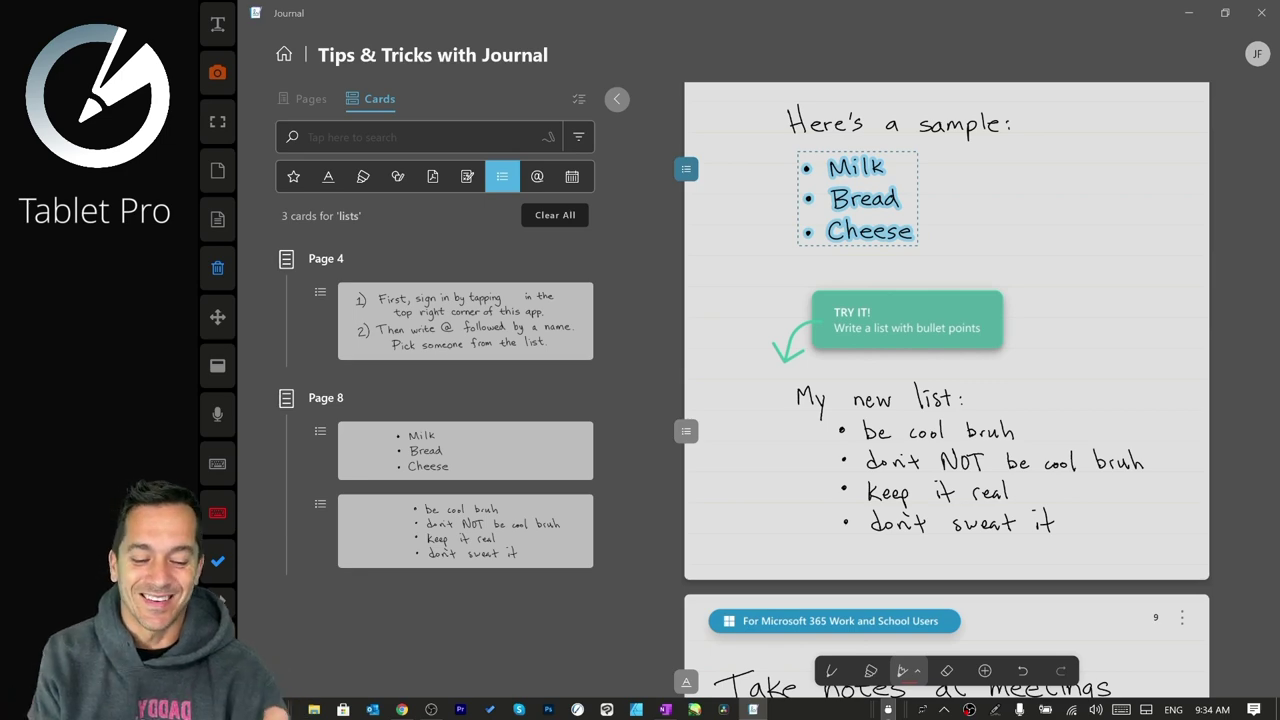
{"action": "scroll", "coordinate": [946, 380], "scroll_direction": "down", "scroll_amount": 3}
{"action": "scroll", "coordinate": [1076, 242], "scroll_direction": "down", "scroll_amount": 5}
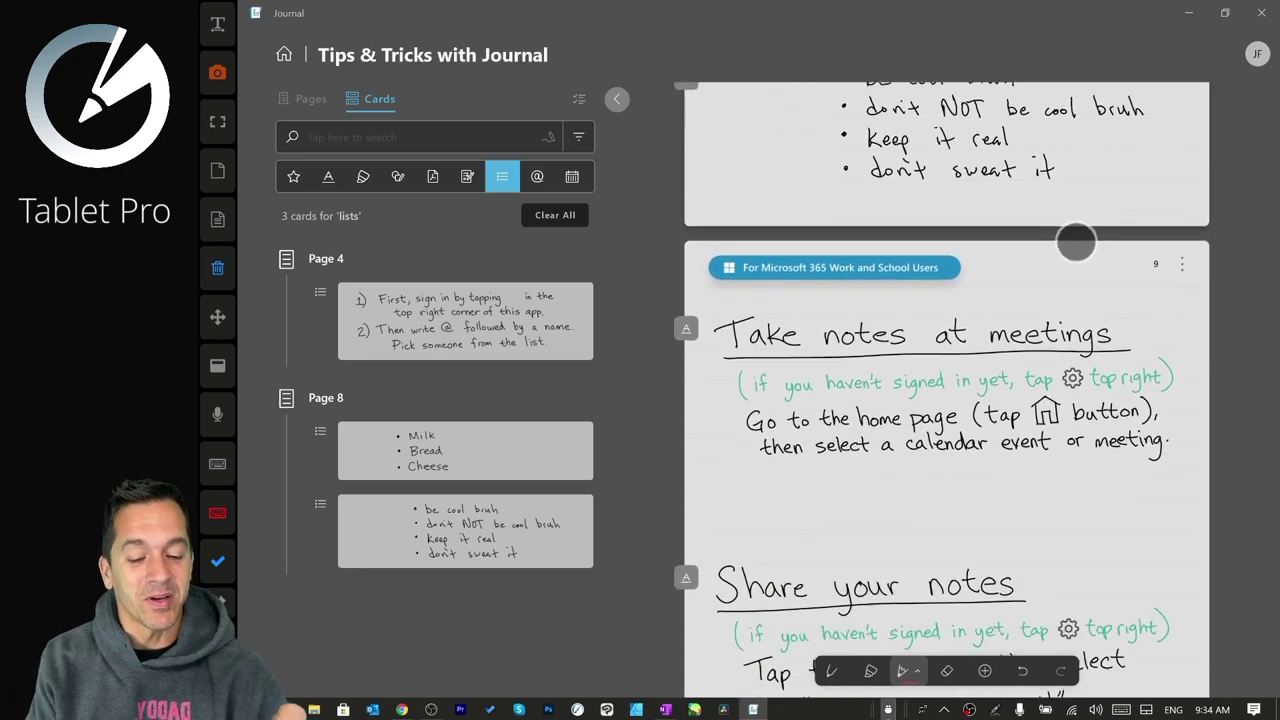
{"action": "scroll", "coordinate": [1076, 242], "scroll_direction": "down", "scroll_amount": 4}
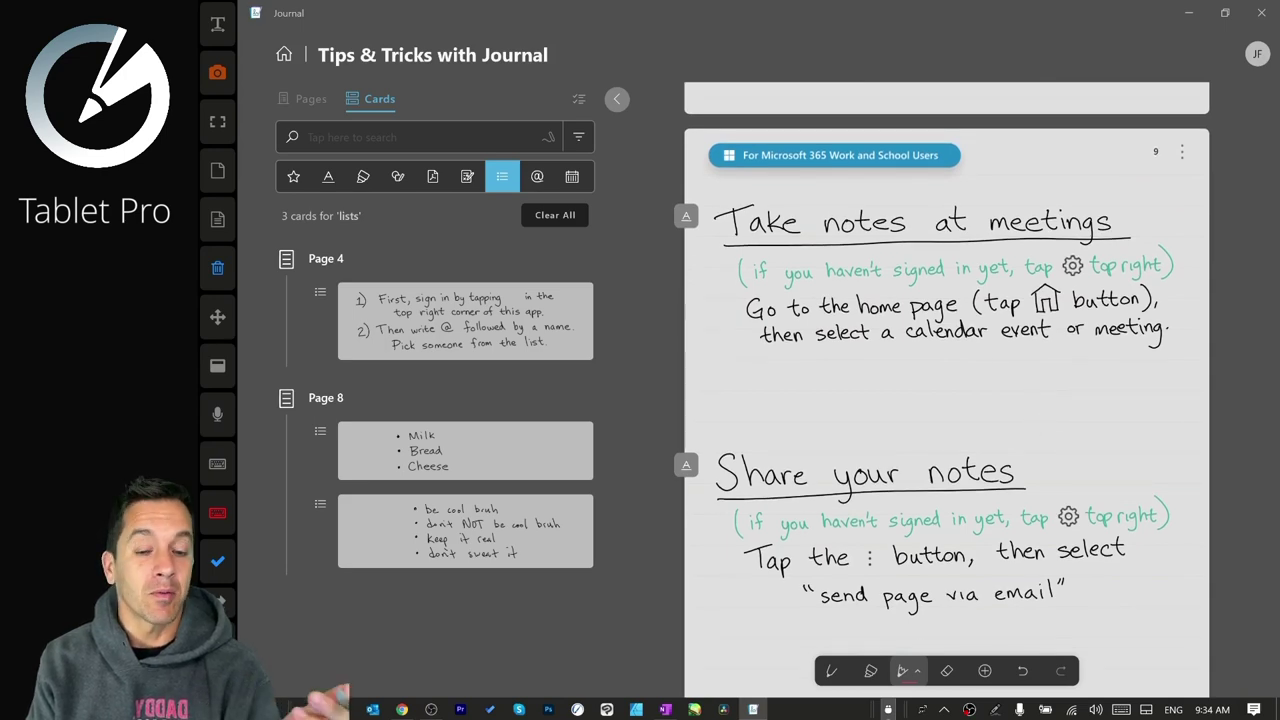
{"action": "scroll", "coordinate": [1022, 565], "scroll_direction": "up", "scroll_amount": 10}
{"action": "scroll", "coordinate": [1022, 565], "scroll_direction": "down", "scroll_amount": 5}
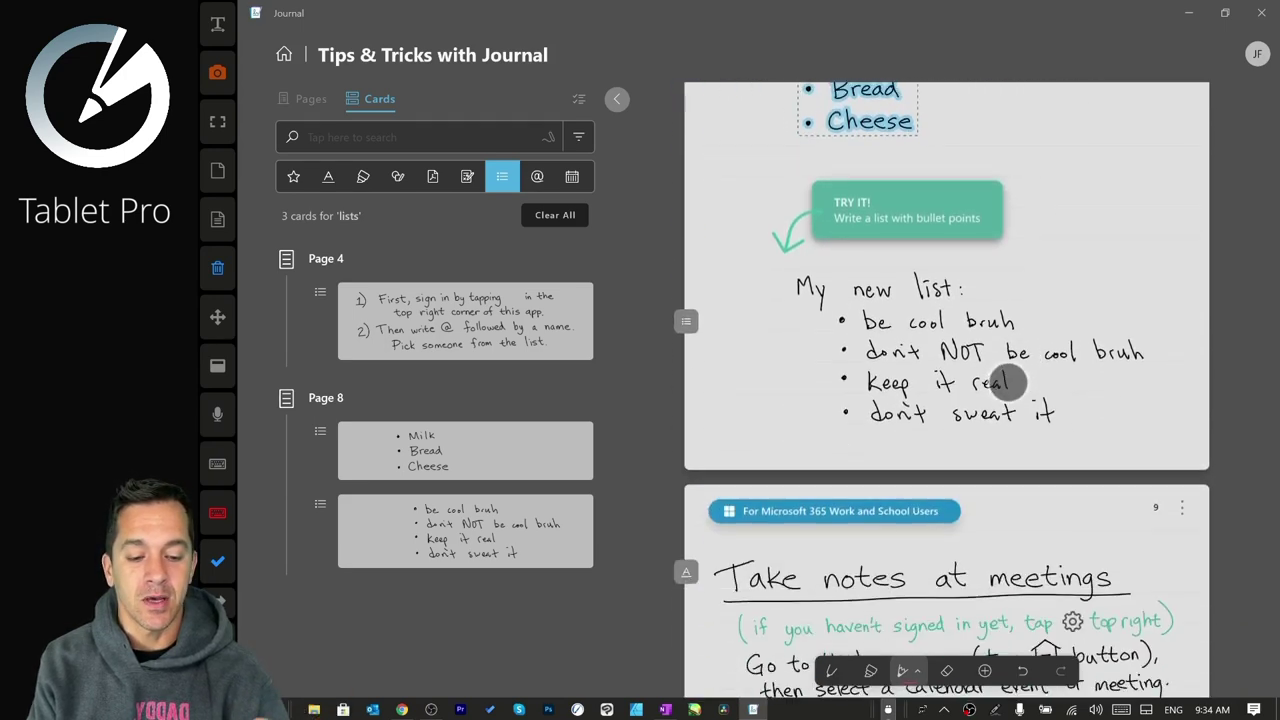
Insert a blank page above page 9.
{"action": "left_click", "coordinate": [1182, 466]}
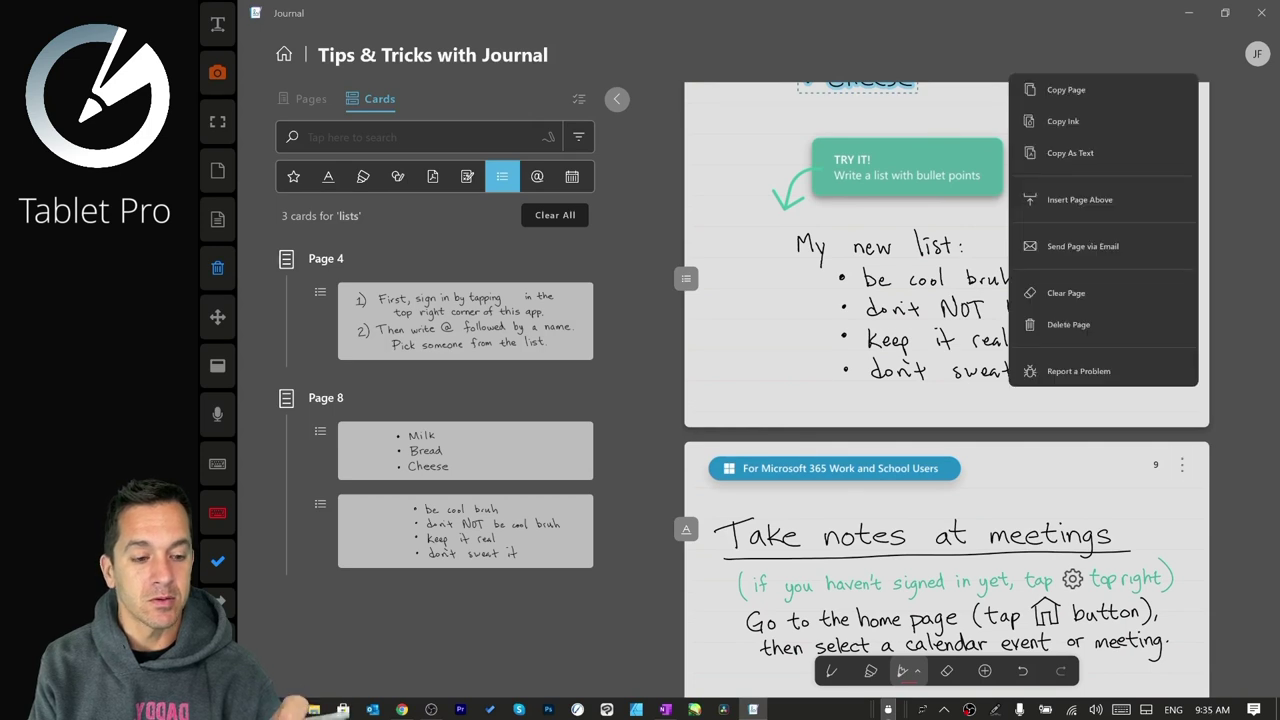
{"action": "left_click", "coordinate": [1080, 199]}
{"action": "scroll", "coordinate": [997, 231], "scroll_direction": "down", "scroll_amount": 5}
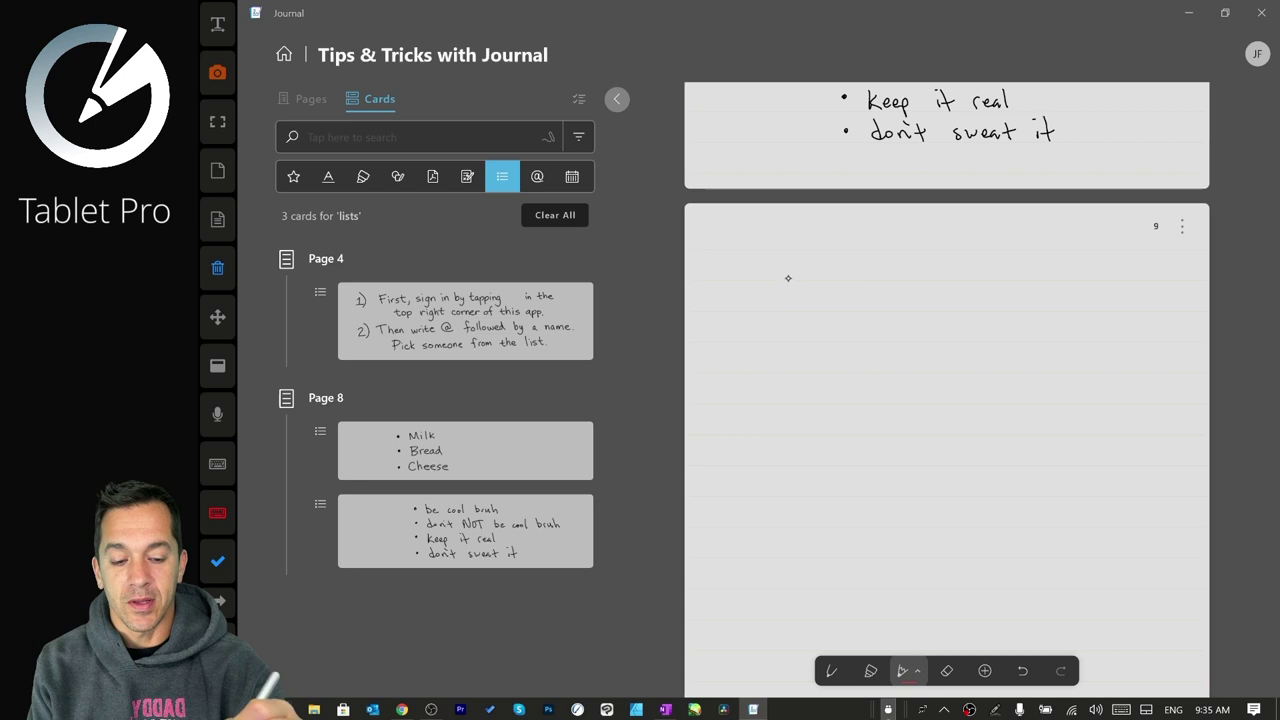
Handwrite 'list #3' with items A. hello, B. No, C. OH, Yeah!!! in red.
{"action": "mouse_move", "coordinate": [754, 283]}
{"action": "left_mouse_down"}
{"action": "mouse_move", "coordinate": [754, 310]}
{"action": "mouse_move", "coordinate": [779, 294]}
{"action": "mouse_move", "coordinate": [772, 306]}
{"action": "left_mouse_up"}
{"action": "left_click_drag", "start_coordinate": [786, 285], "coordinate": [787, 307]}
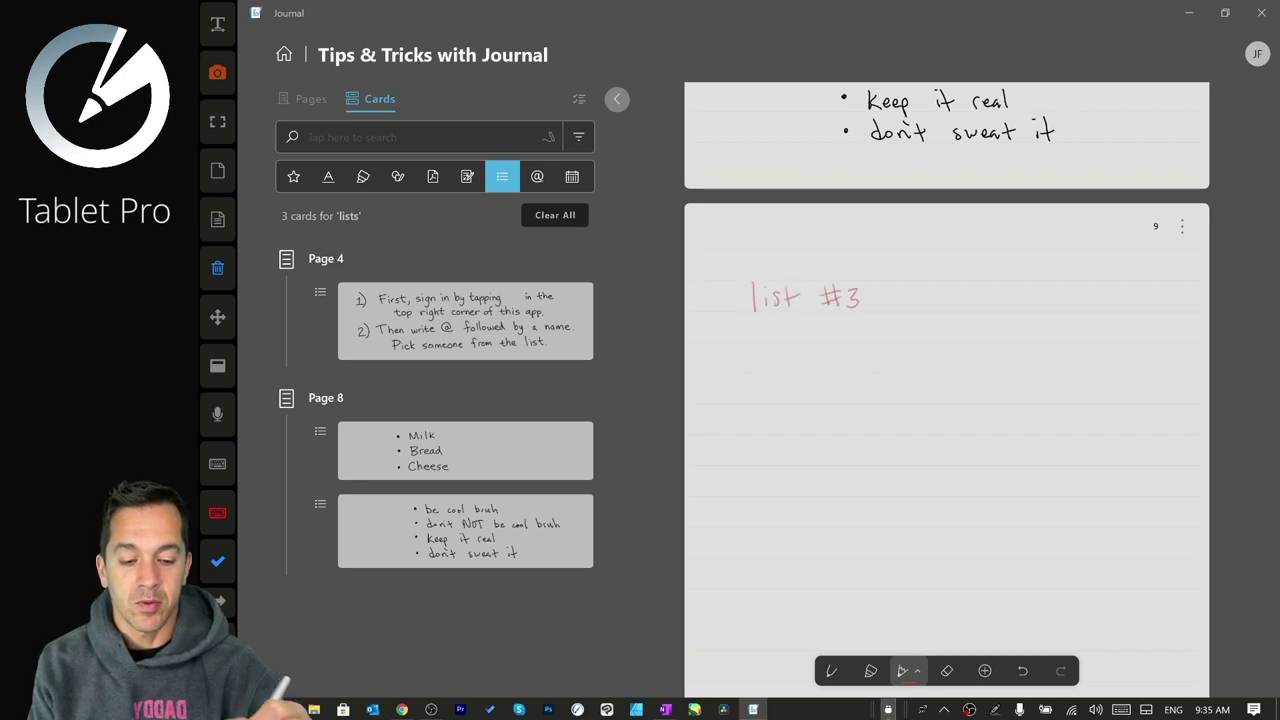
{"action": "mouse_move", "coordinate": [750, 355]}
{"action": "left_mouse_down"}
{"action": "mouse_move", "coordinate": [750, 367]}
{"action": "mouse_move", "coordinate": [811, 368]}
{"action": "left_mouse_up"}
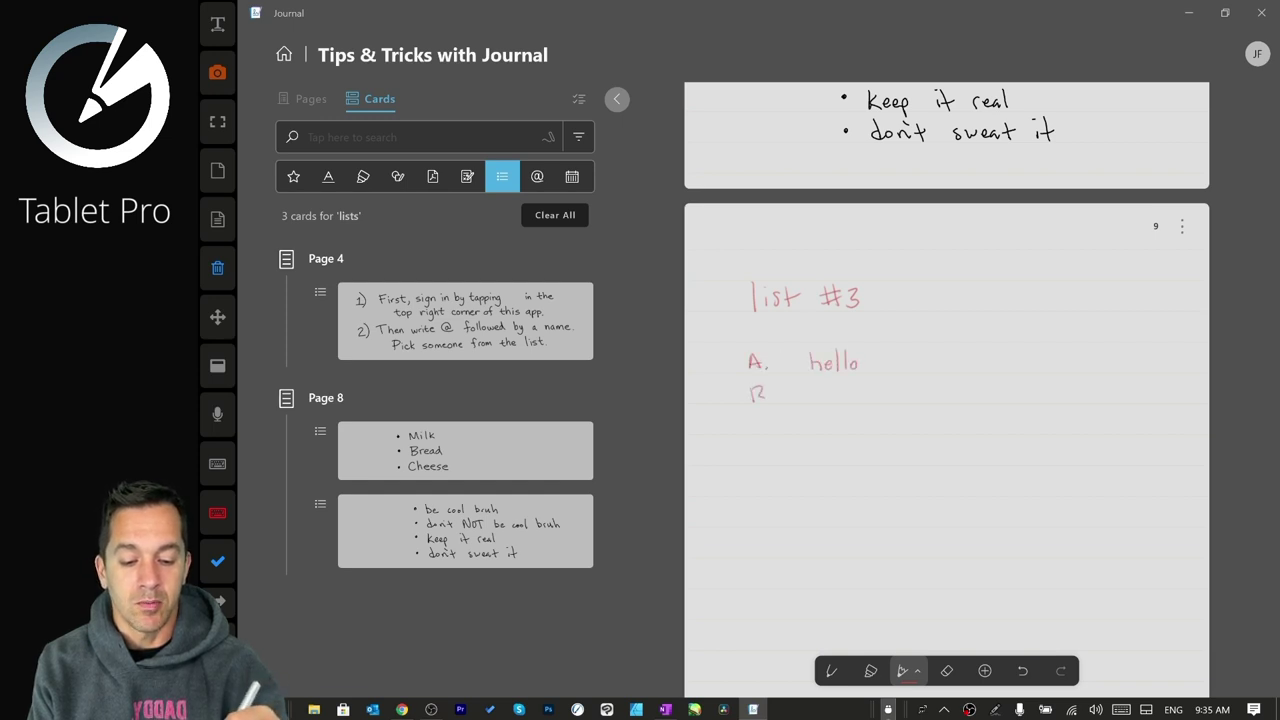
{"action": "mouse_move", "coordinate": [815, 388]}
{"action": "left_mouse_down"}
{"action": "mouse_move", "coordinate": [764, 432]}
{"action": "mouse_move", "coordinate": [830, 431]}
{"action": "left_mouse_up"}
{"action": "left_click", "coordinate": [772, 430]}
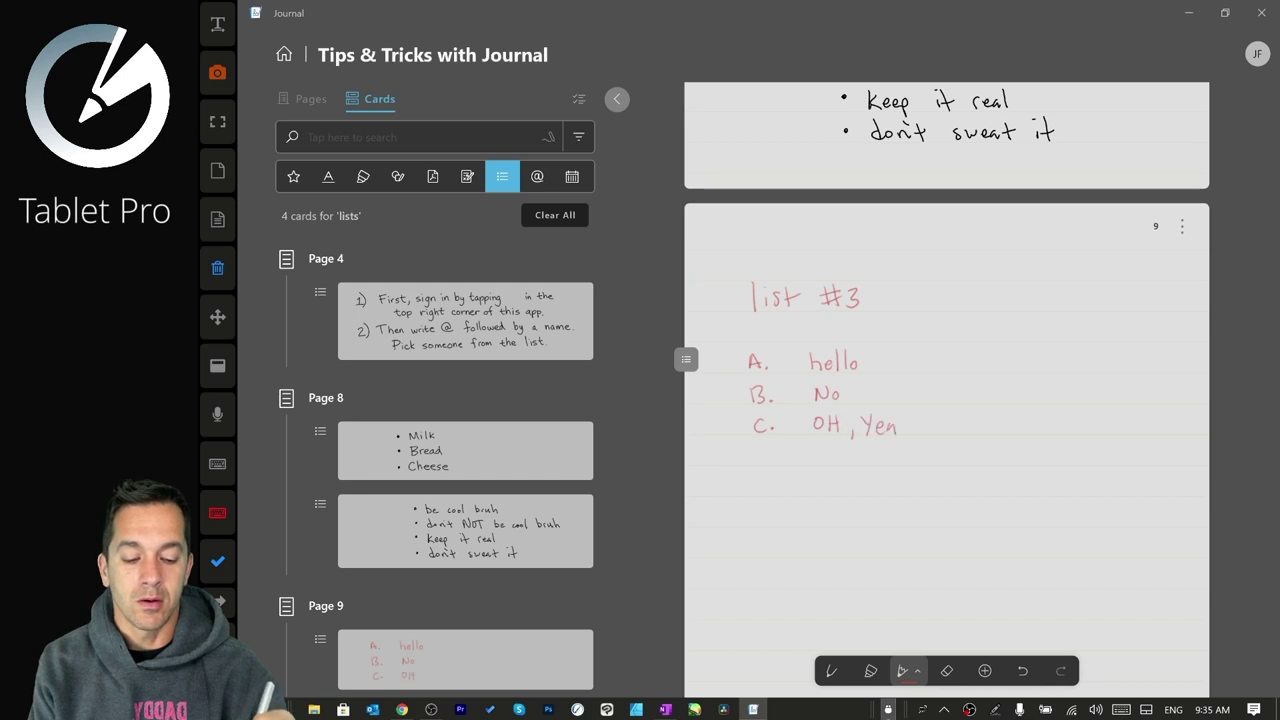
{"action": "left_click_drag", "start_coordinate": [921, 416], "coordinate": [920, 427]}
{"action": "left_click", "coordinate": [920, 431]}
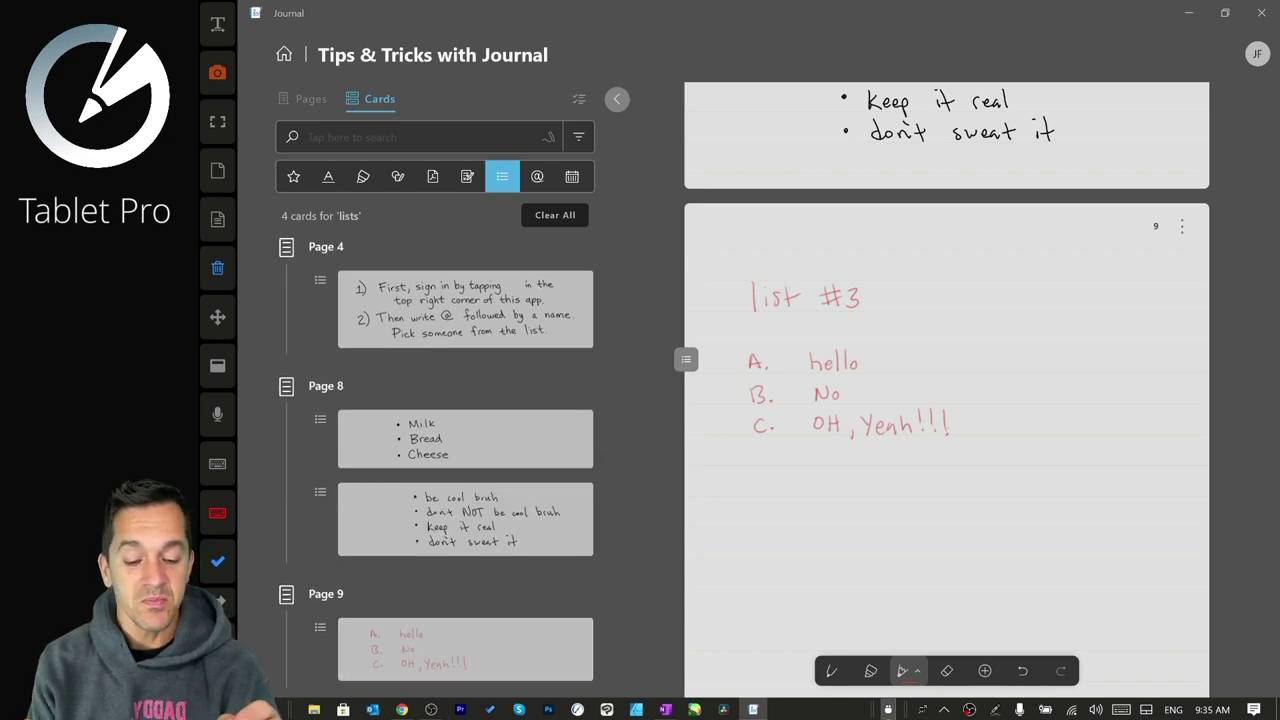
Scroll through the journal pages, briefly opening and closing a page's options menu.
{"action": "scroll", "coordinate": [1009, 463], "scroll_direction": "up", "scroll_amount": 10}
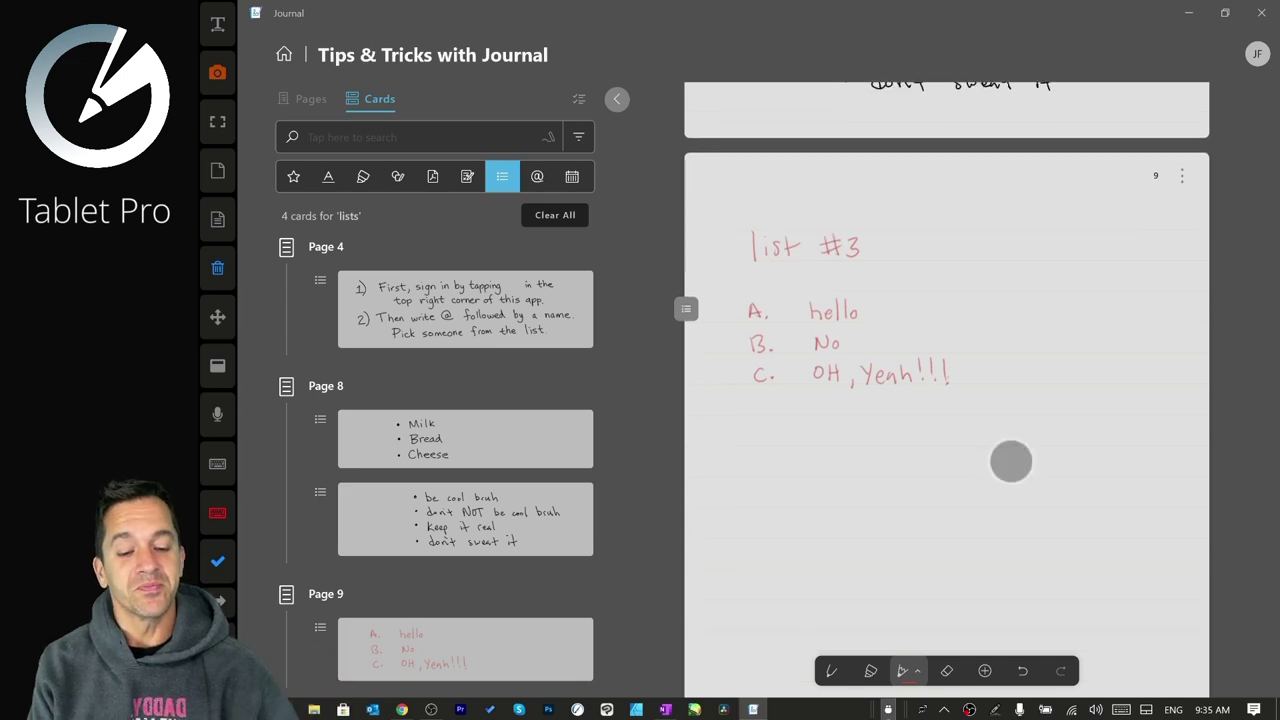
{"action": "scroll", "coordinate": [1051, 466], "scroll_direction": "down", "scroll_amount": 1}
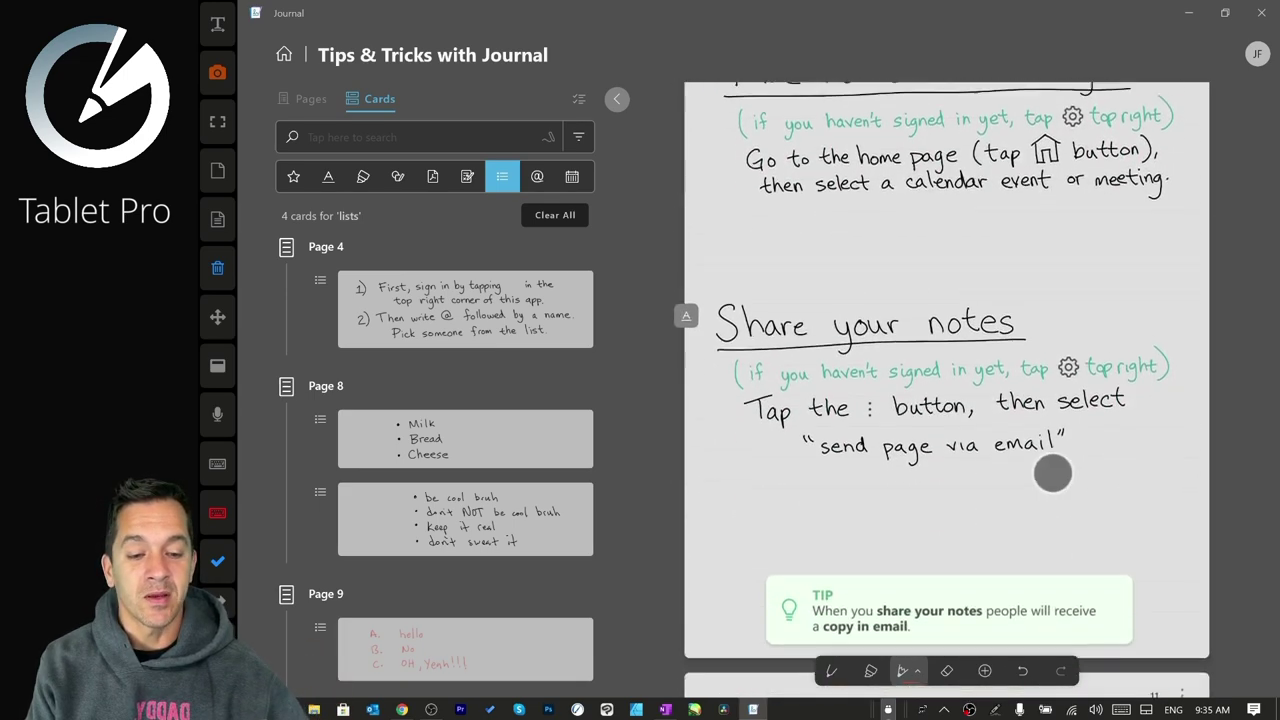
{"action": "left_click_drag", "start_coordinate": [1051, 466], "coordinate": [1051, 566]}
{"action": "left_click_drag", "start_coordinate": [1051, 329], "coordinate": [1051, 386]}
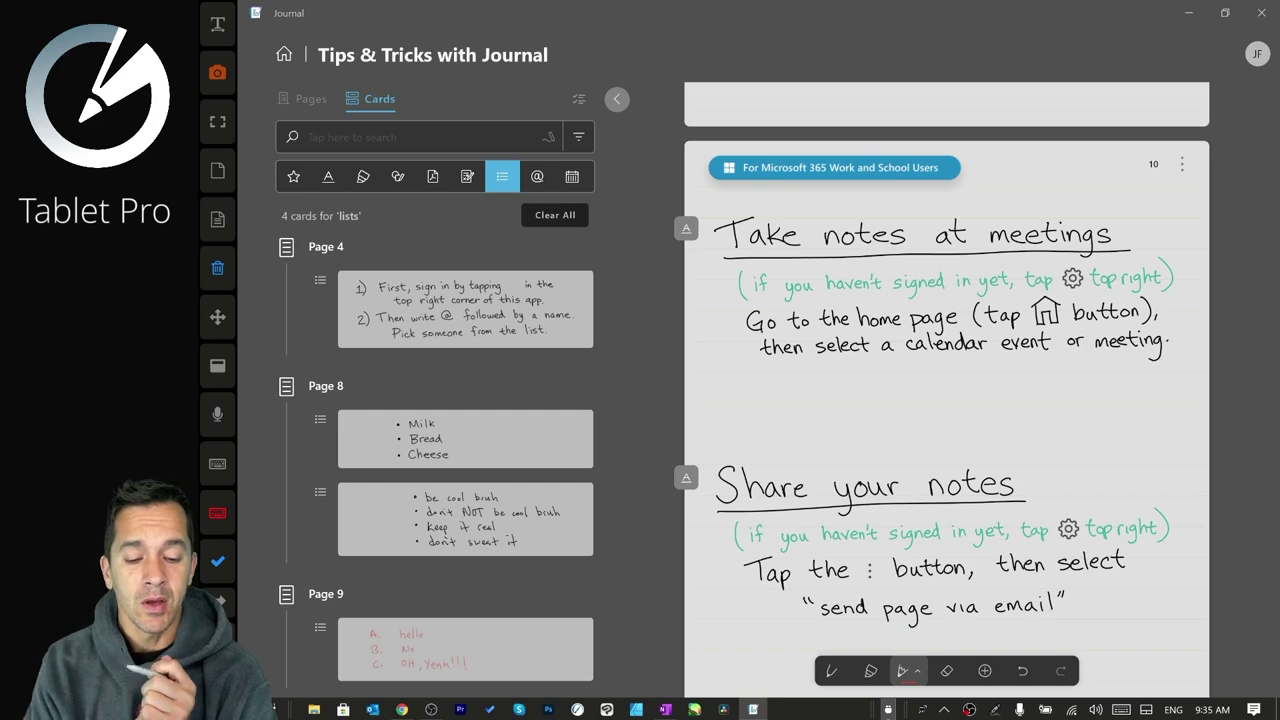
{"action": "left_click_drag", "start_coordinate": [1043, 522], "coordinate": [1066, 289]}
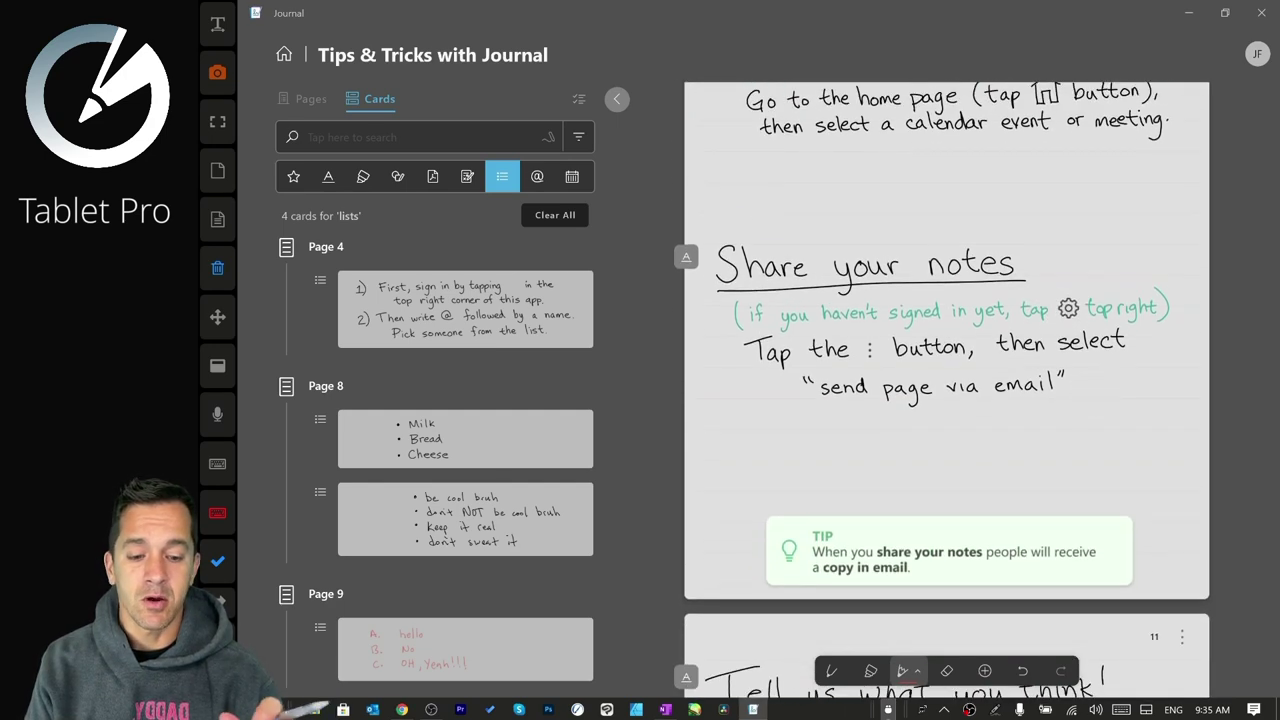
{"action": "left_click_drag", "start_coordinate": [1094, 478], "coordinate": [1134, 700]}
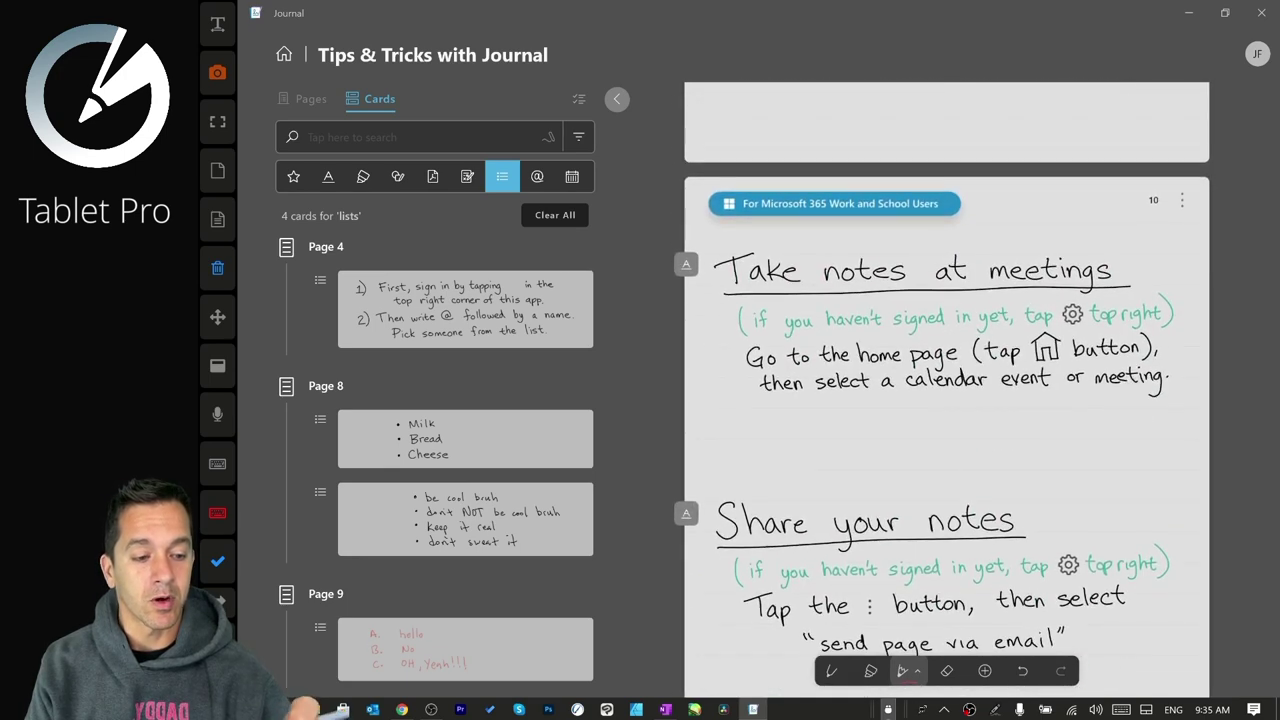
{"action": "left_click", "coordinate": [1182, 200]}
{"action": "left_click", "coordinate": [902, 441]}
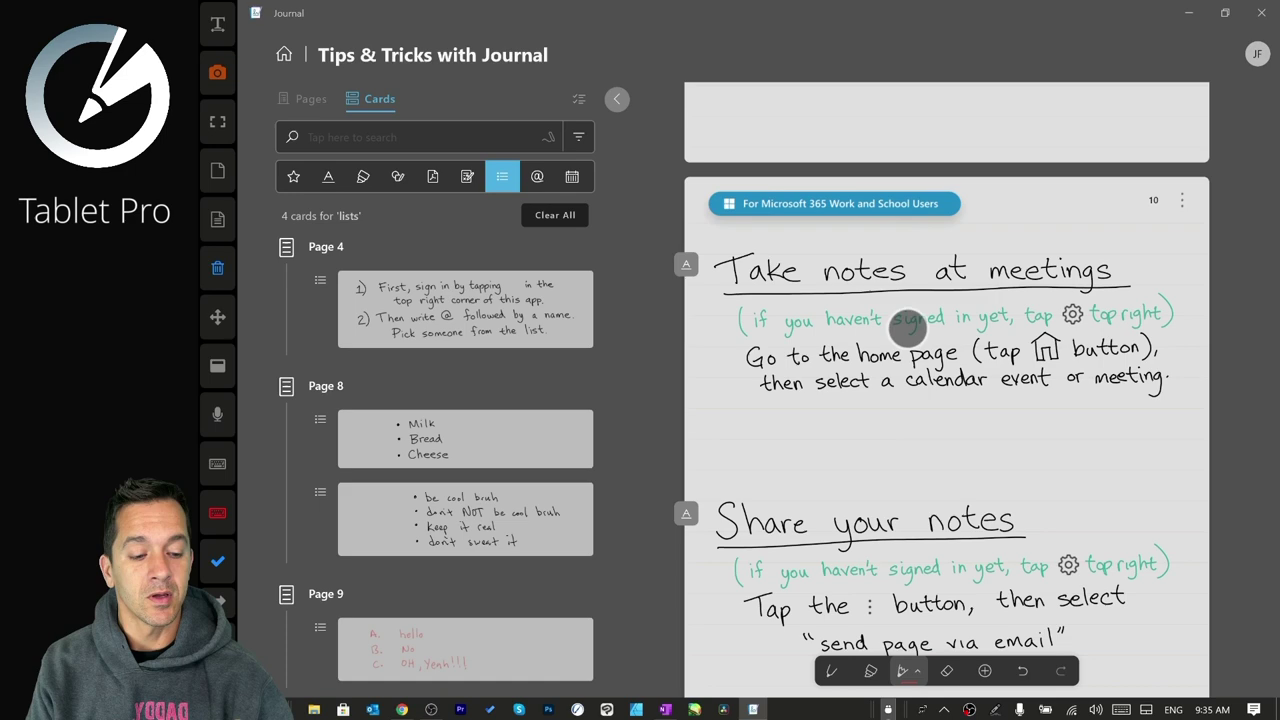
Scroll to the blank page 12 at the journal's end, view pen size and colour choices, then pick the eraser.
{"action": "left_click_drag", "start_coordinate": [997, 560], "coordinate": [997, 380]}
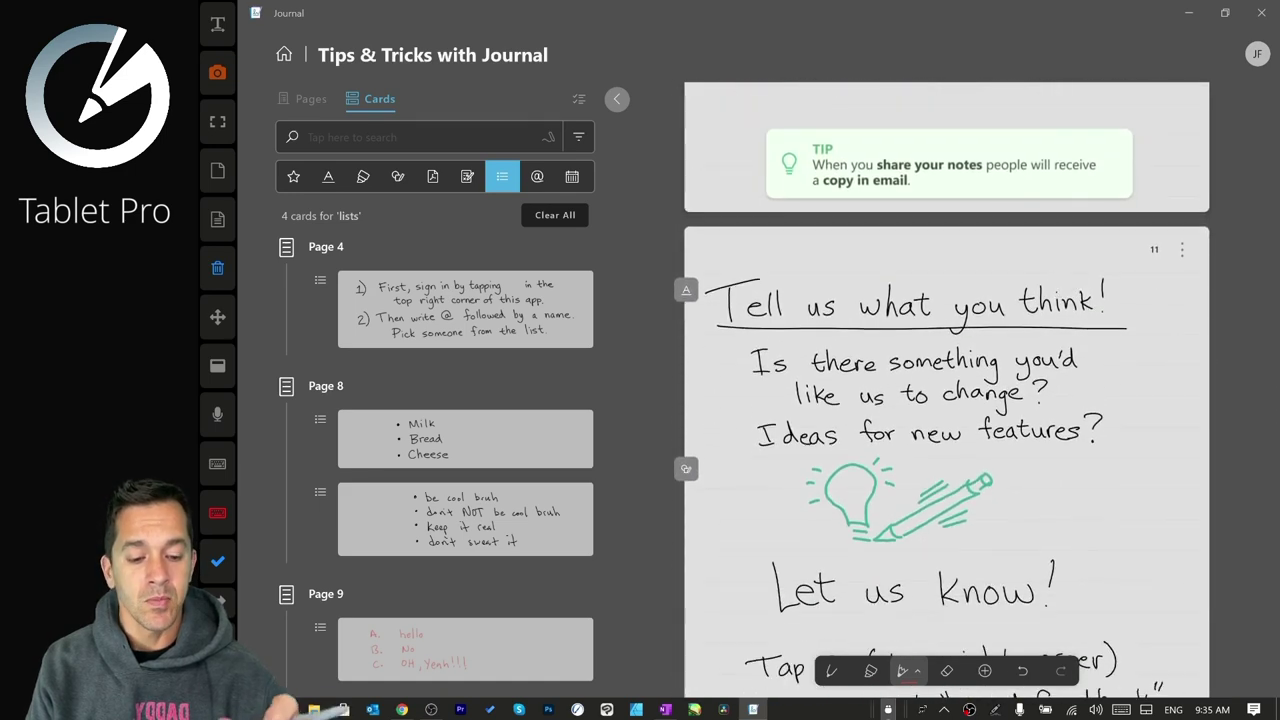
{"action": "left_click_drag", "start_coordinate": [1106, 530], "coordinate": [1097, 331]}
{"action": "left_click_drag", "start_coordinate": [1139, 430], "coordinate": [1139, 344]}
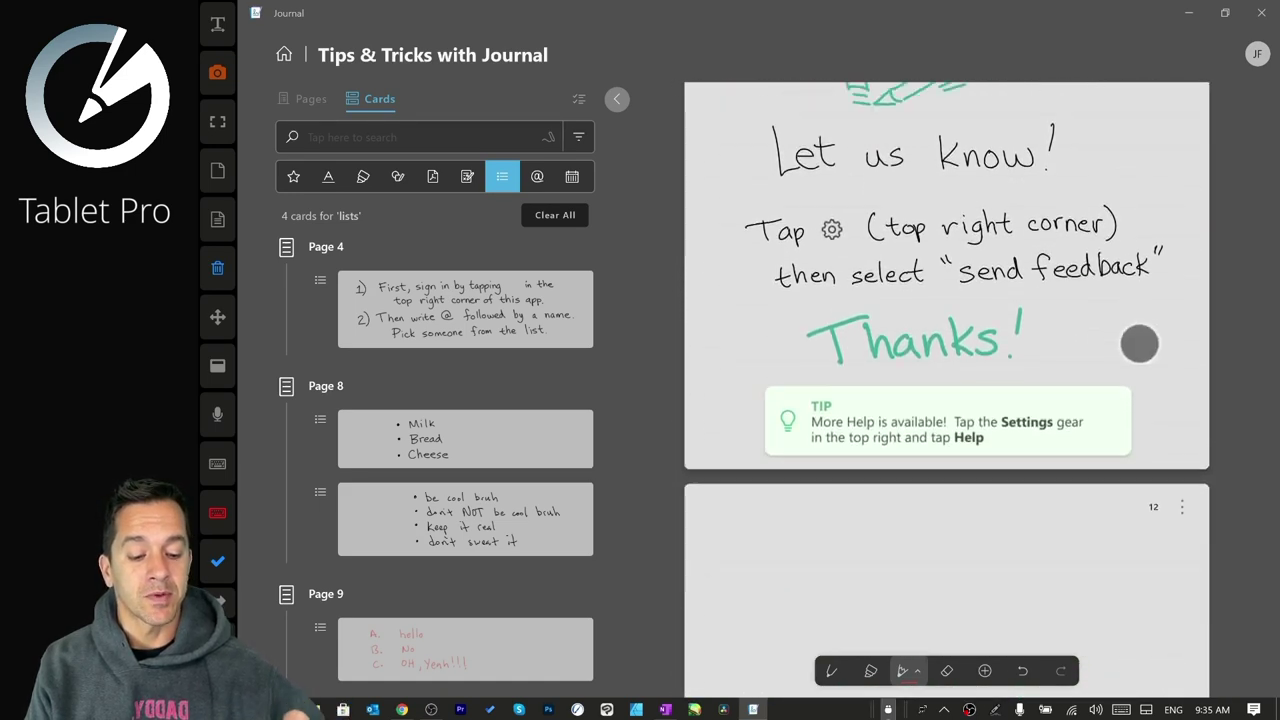
{"action": "left_click_drag", "start_coordinate": [1106, 480], "coordinate": [1103, 251]}
{"action": "left_click_drag", "start_coordinate": [1090, 377], "coordinate": [1078, 602]}
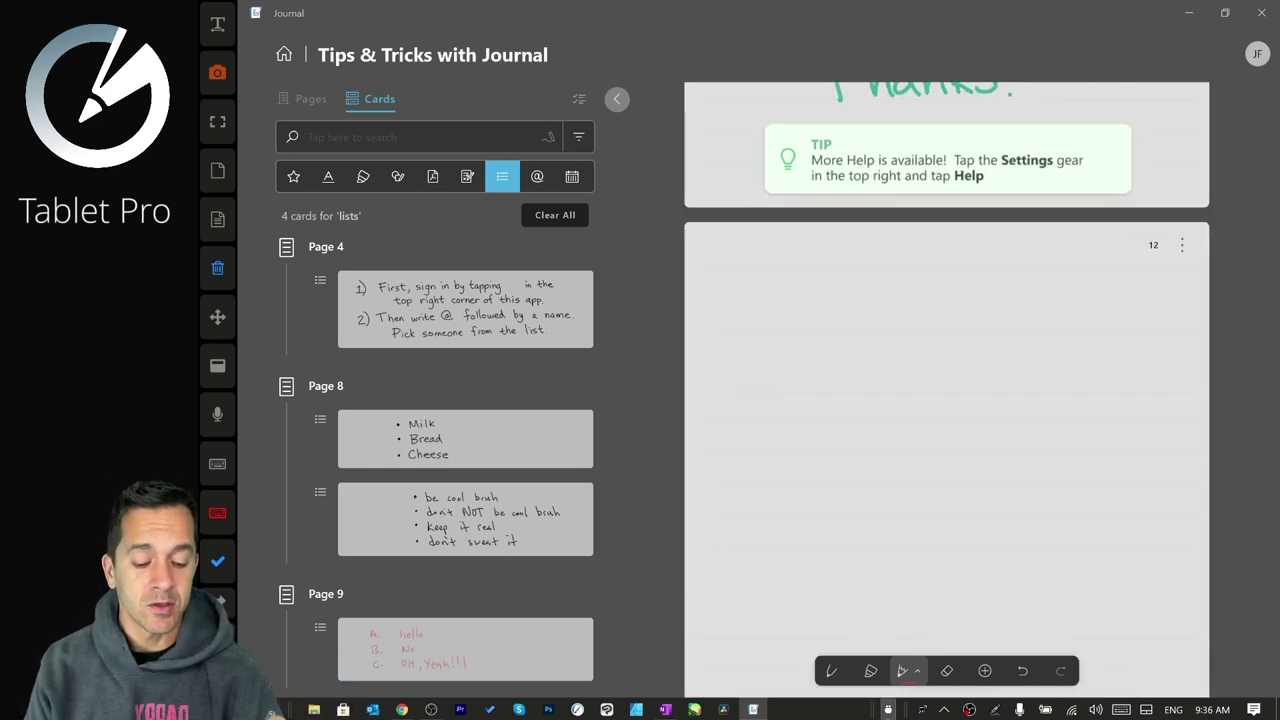
{"action": "left_click", "coordinate": [904, 671]}
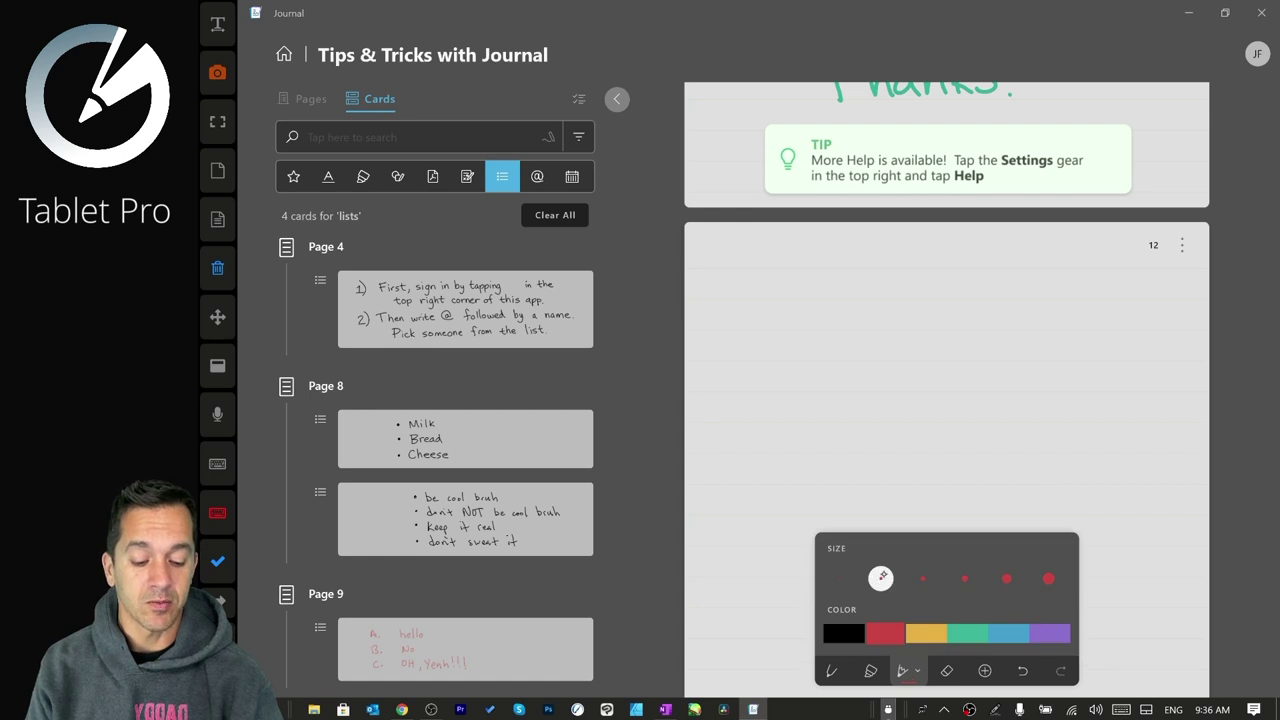
{"action": "left_click", "coordinate": [946, 671]}
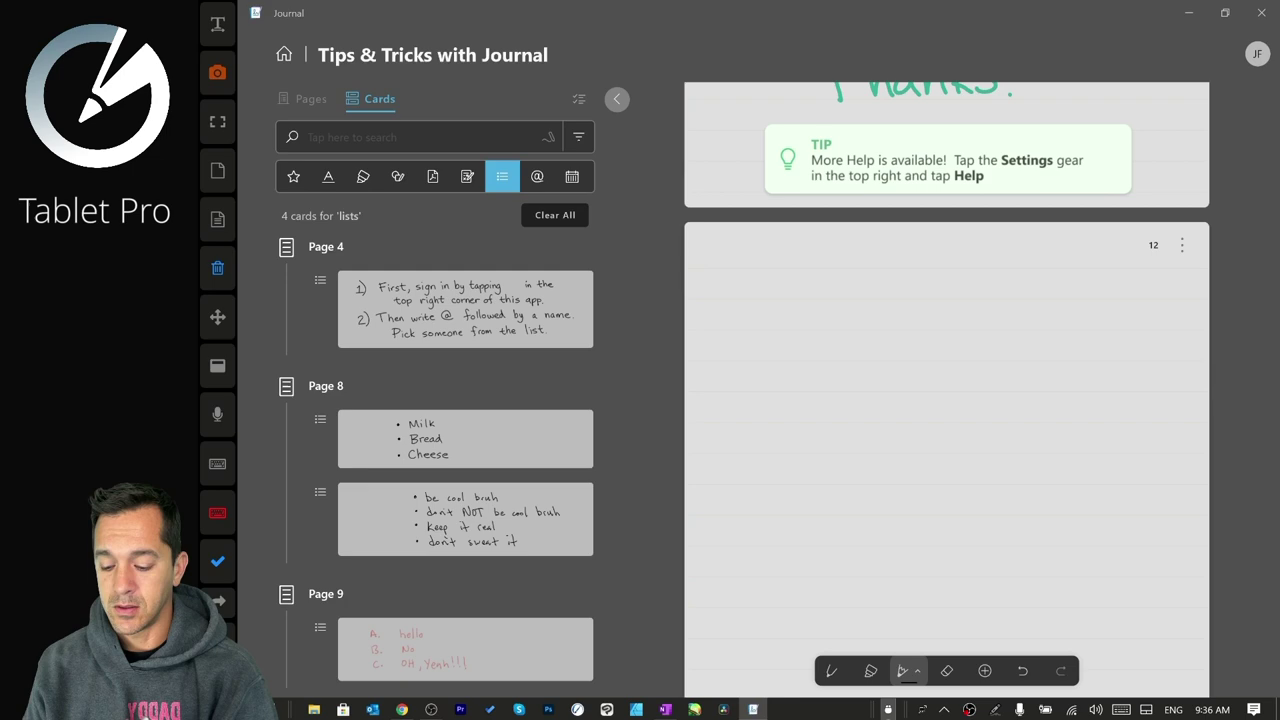
Search Microsoft Store for 'nebo' and install Nebo: Note-Taking & Annotation.
{"action": "key", "text": "super"}
{"action": "left_click", "coordinate": [531, 560]}
{"action": "type", "text": "nebo"}
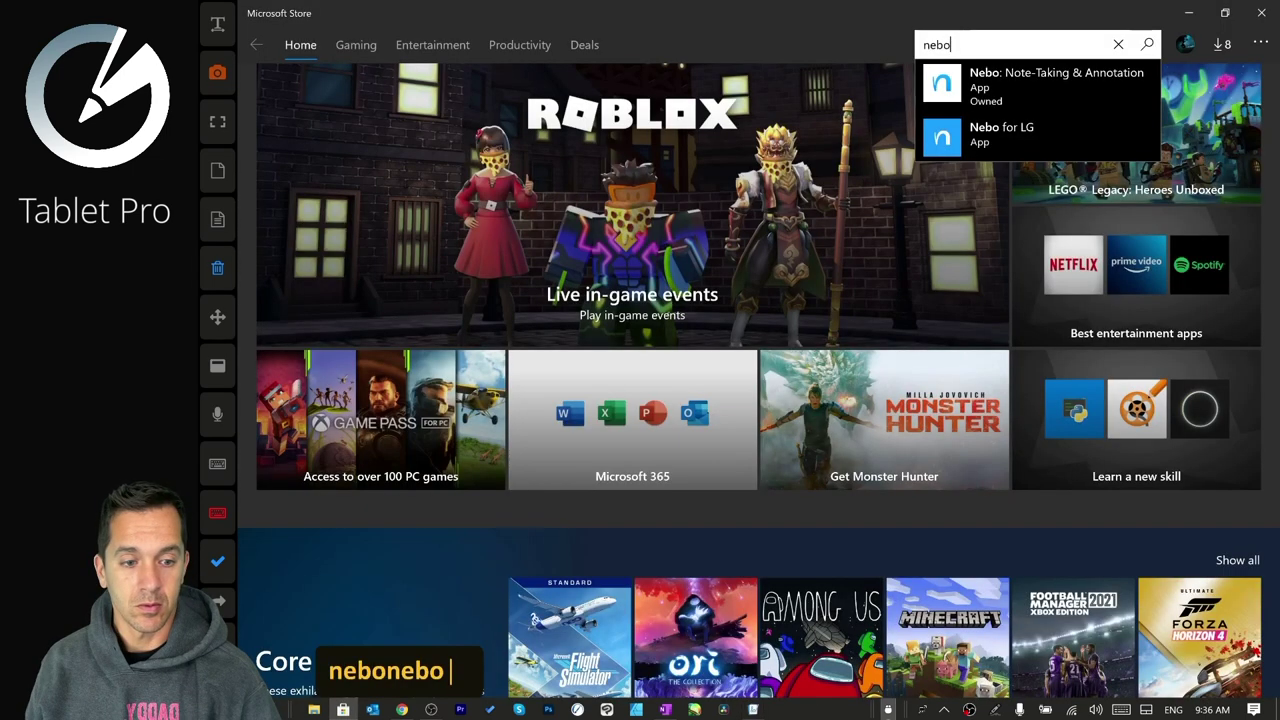
{"action": "left_click", "coordinate": [1056, 80]}
{"action": "left_click", "coordinate": [1103, 266]}
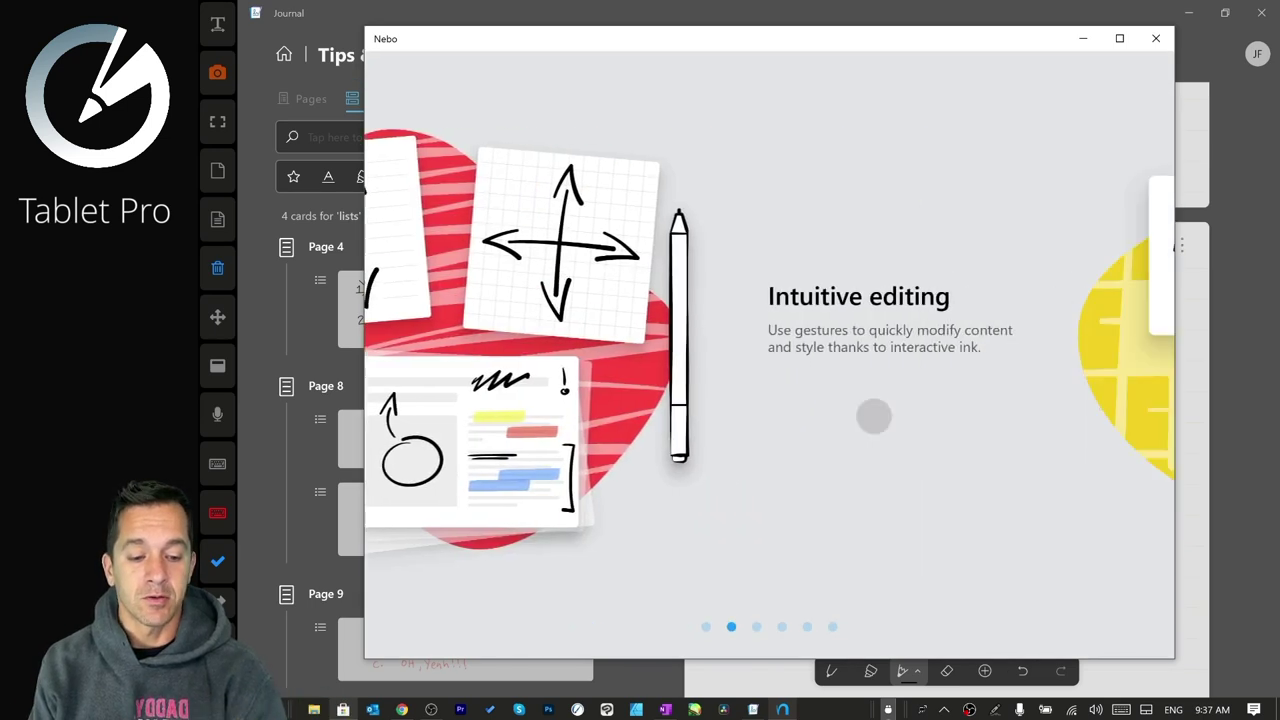
Swipe through Nebo's welcome tour, draw a line, and accept English as the recognition language.
{"action": "left_click_drag", "start_coordinate": [874, 414], "coordinate": [700, 414]}
{"action": "left_click_drag", "start_coordinate": [920, 406], "coordinate": [700, 406]}
{"action": "left_click_drag", "start_coordinate": [860, 477], "coordinate": [706, 477]}
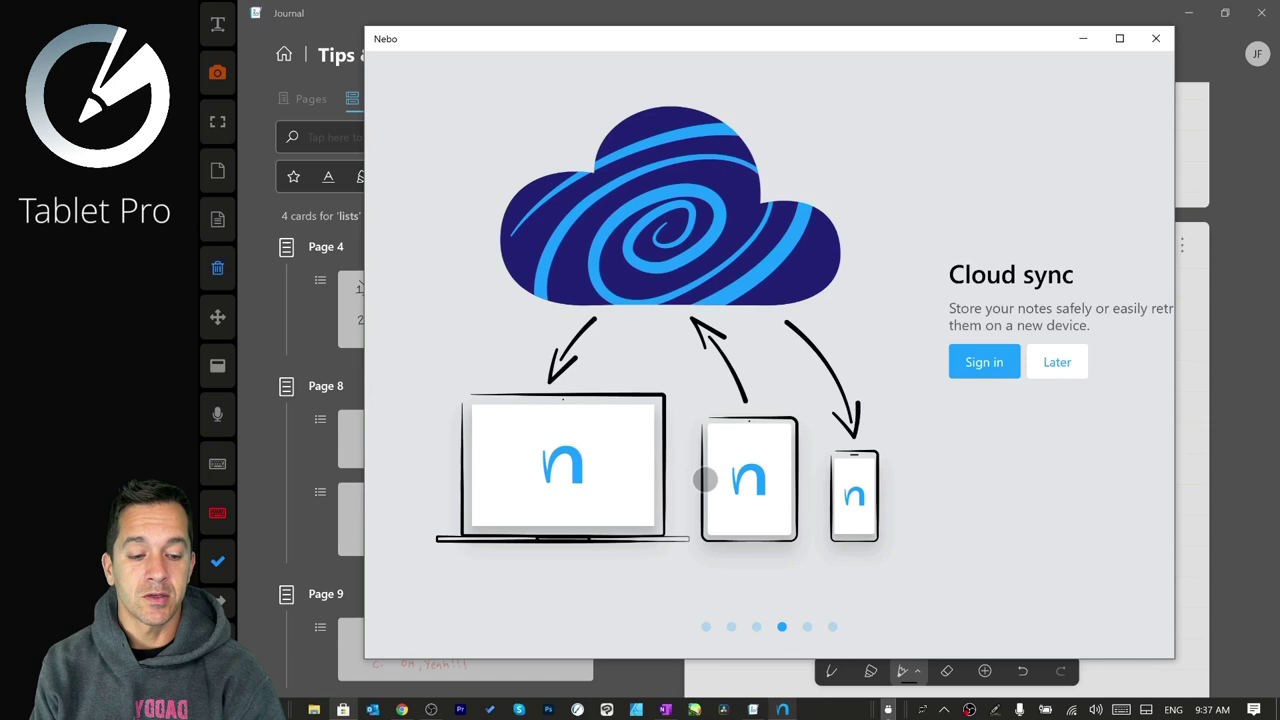
{"action": "left_click_drag", "start_coordinate": [951, 423], "coordinate": [734, 454]}
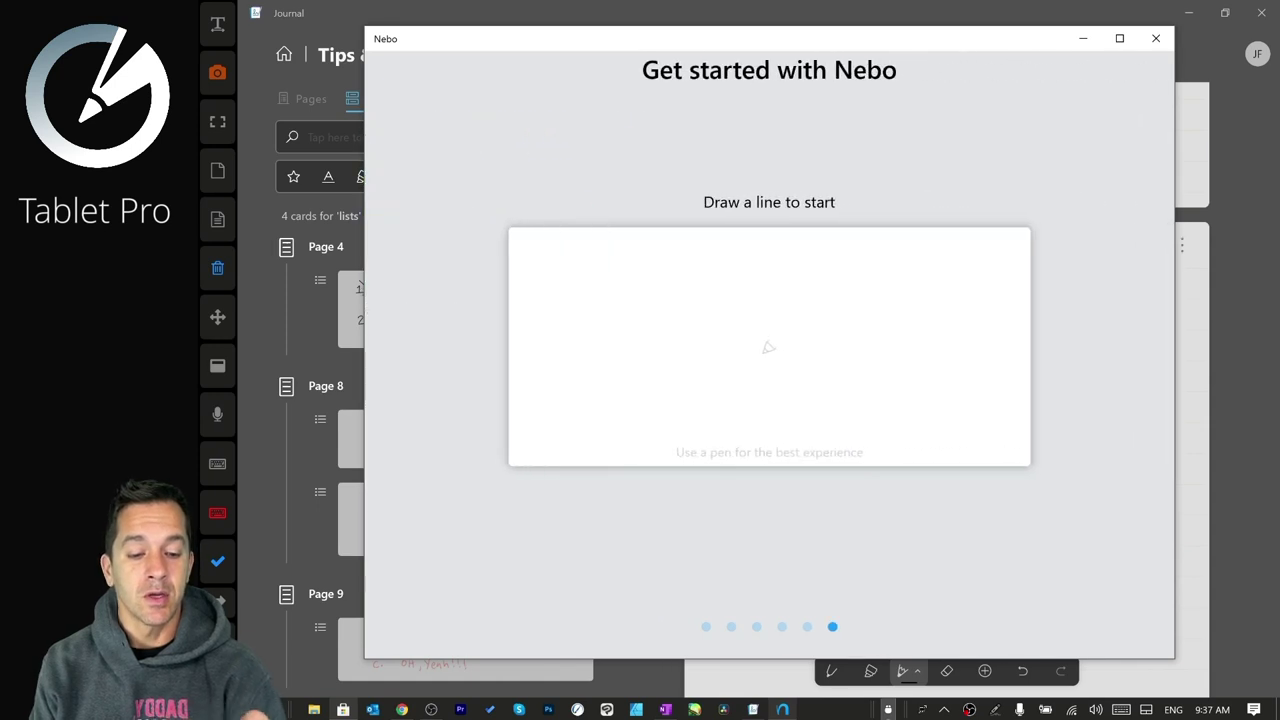
{"action": "left_click_drag", "start_coordinate": [711, 380], "coordinate": [795, 335]}
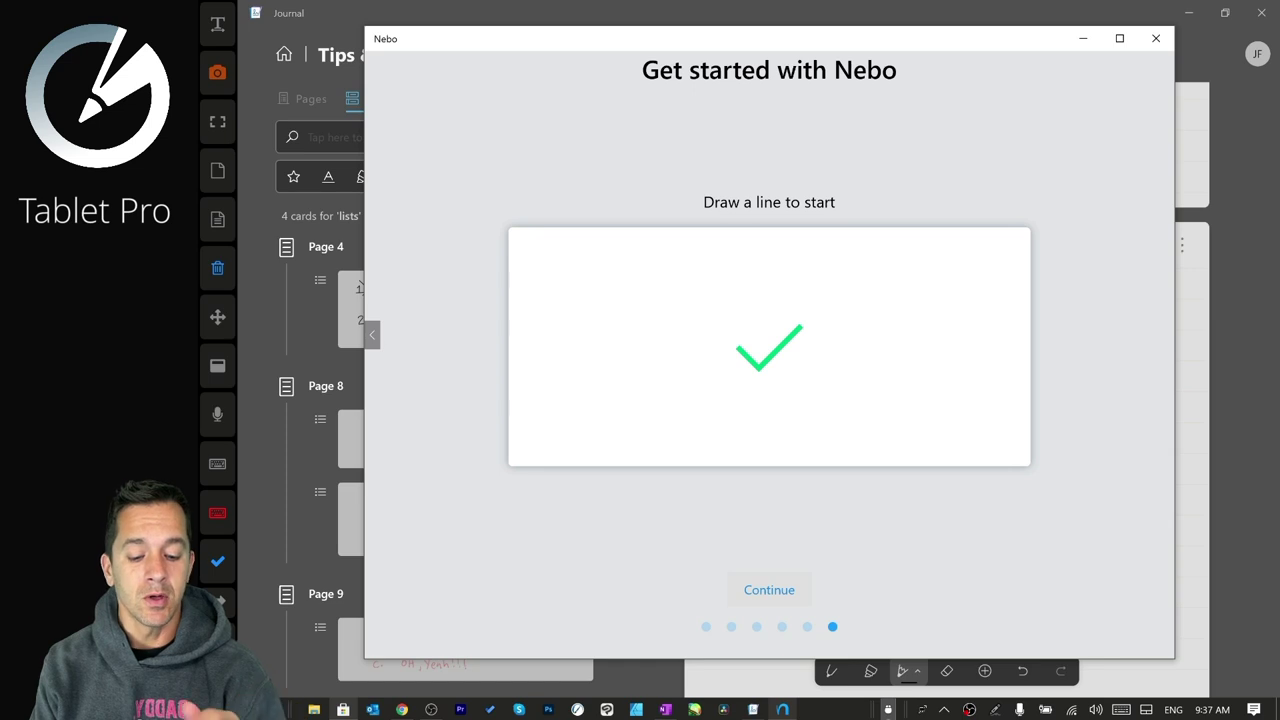
{"action": "left_click", "coordinate": [767, 587]}
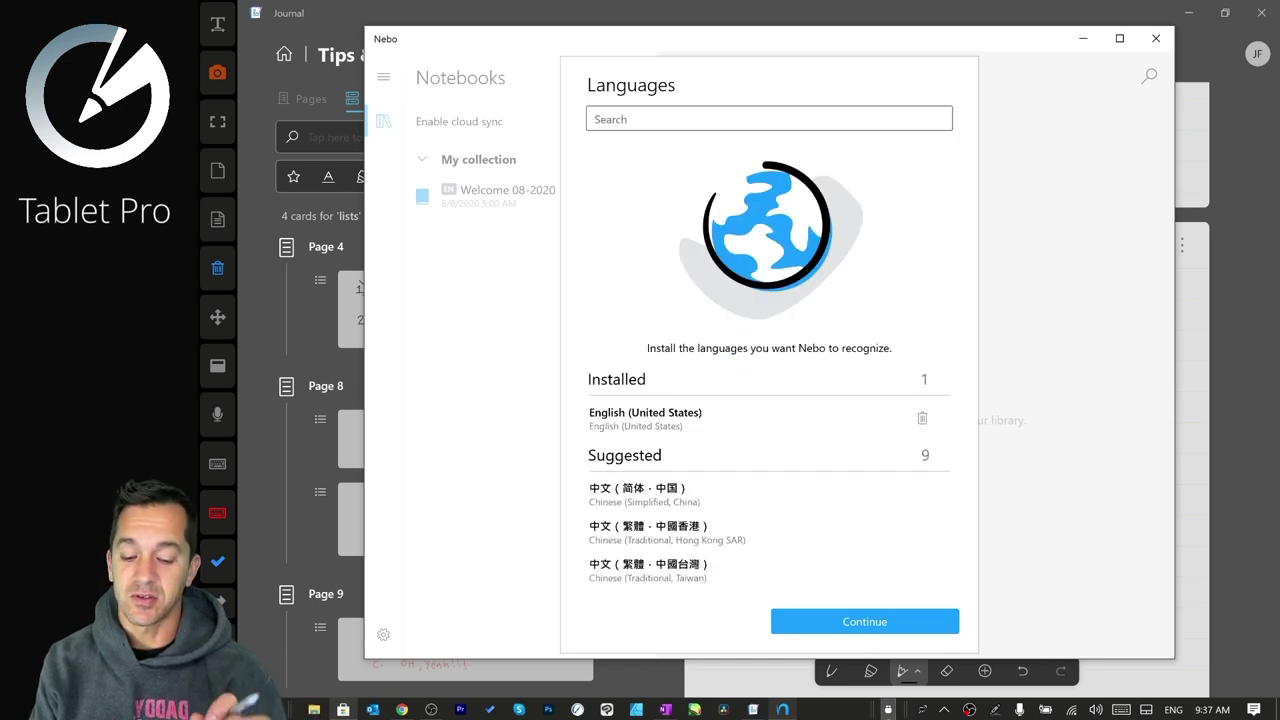
{"action": "left_click", "coordinate": [864, 621]}
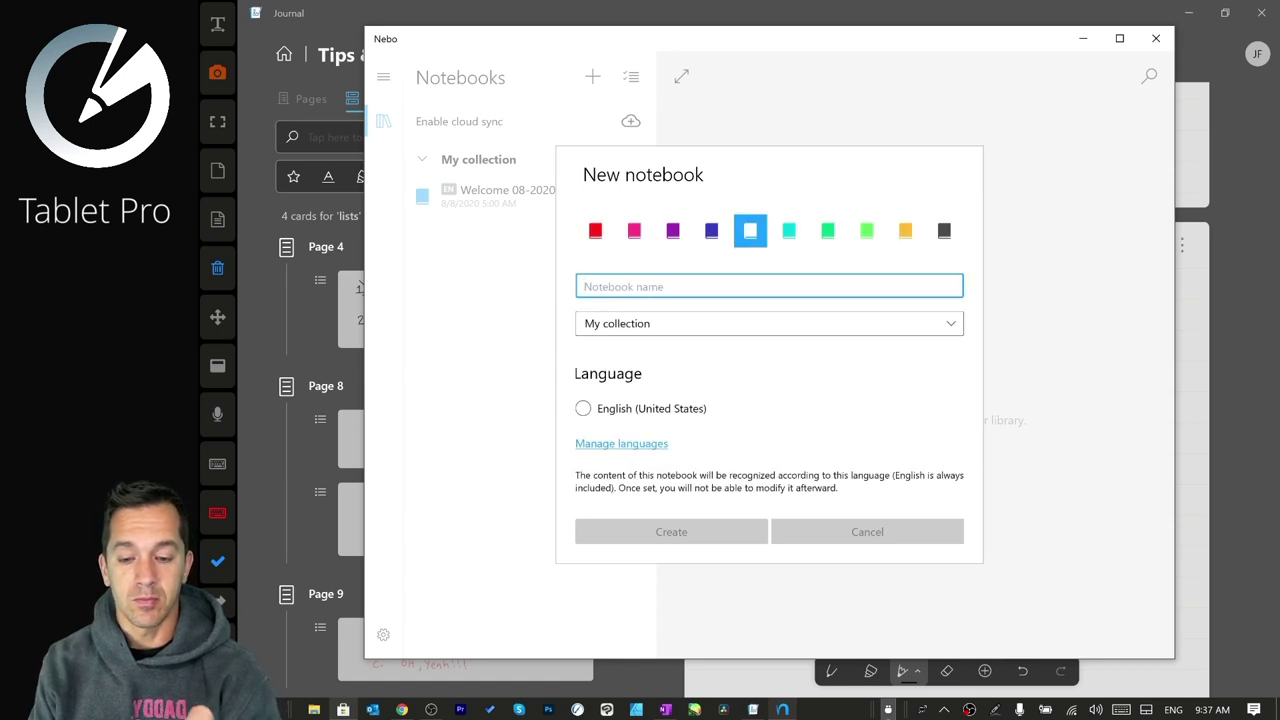
Handwrite 'hello world' as the new notebook's name and create it.
{"action": "left_click_drag", "start_coordinate": [601, 294], "coordinate": [617, 314]}
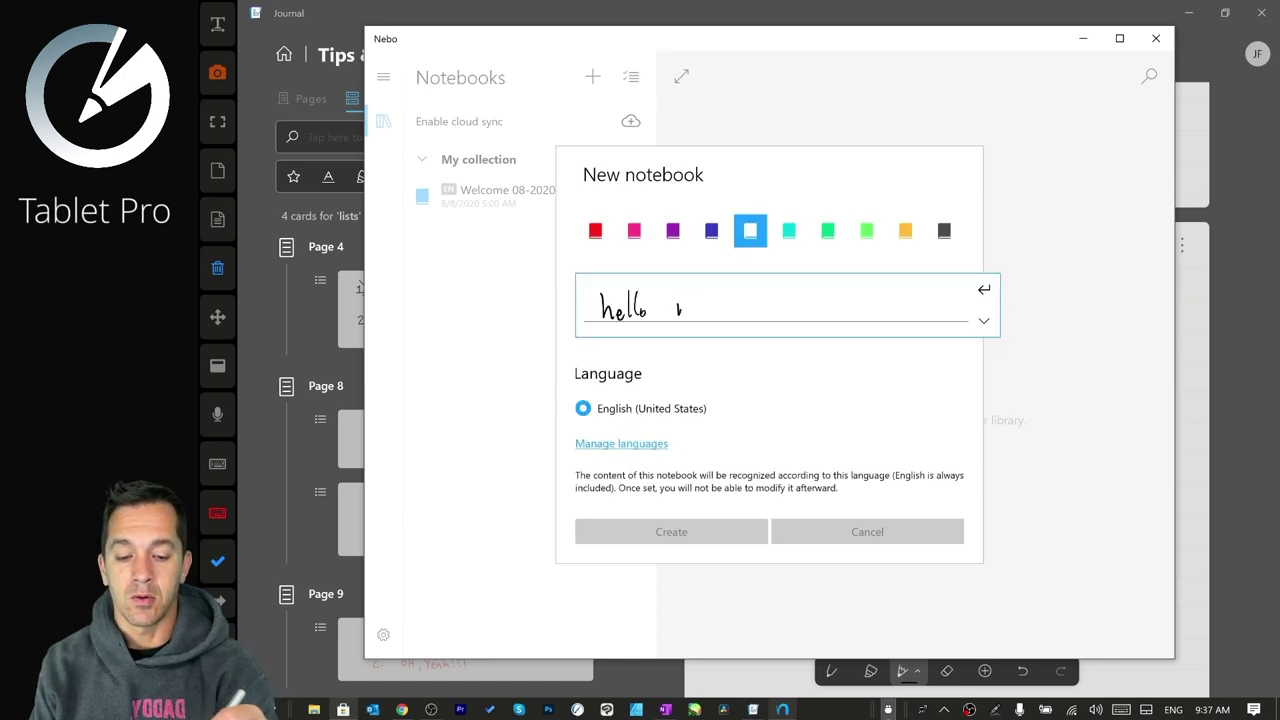
{"action": "left_click_drag", "start_coordinate": [695, 318], "coordinate": [702, 310]}
{"action": "left_click_drag", "start_coordinate": [708, 300], "coordinate": [708, 319]}
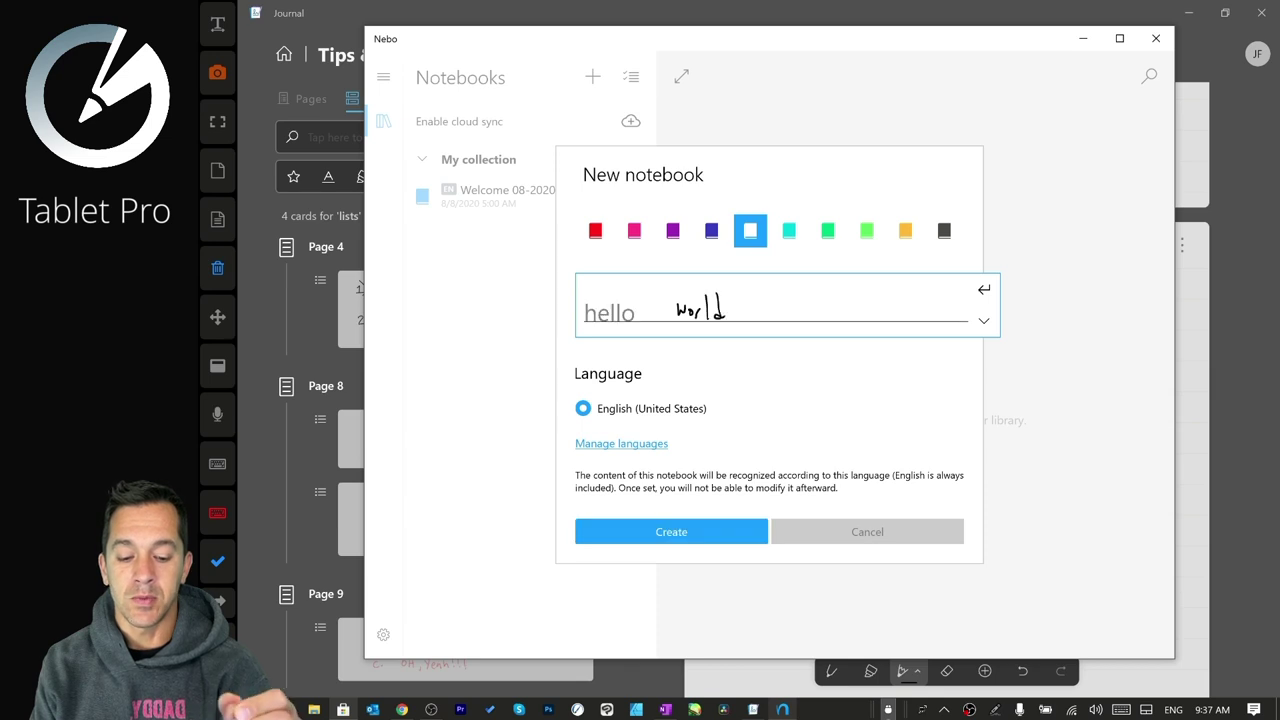
{"action": "left_click", "coordinate": [692, 531]}
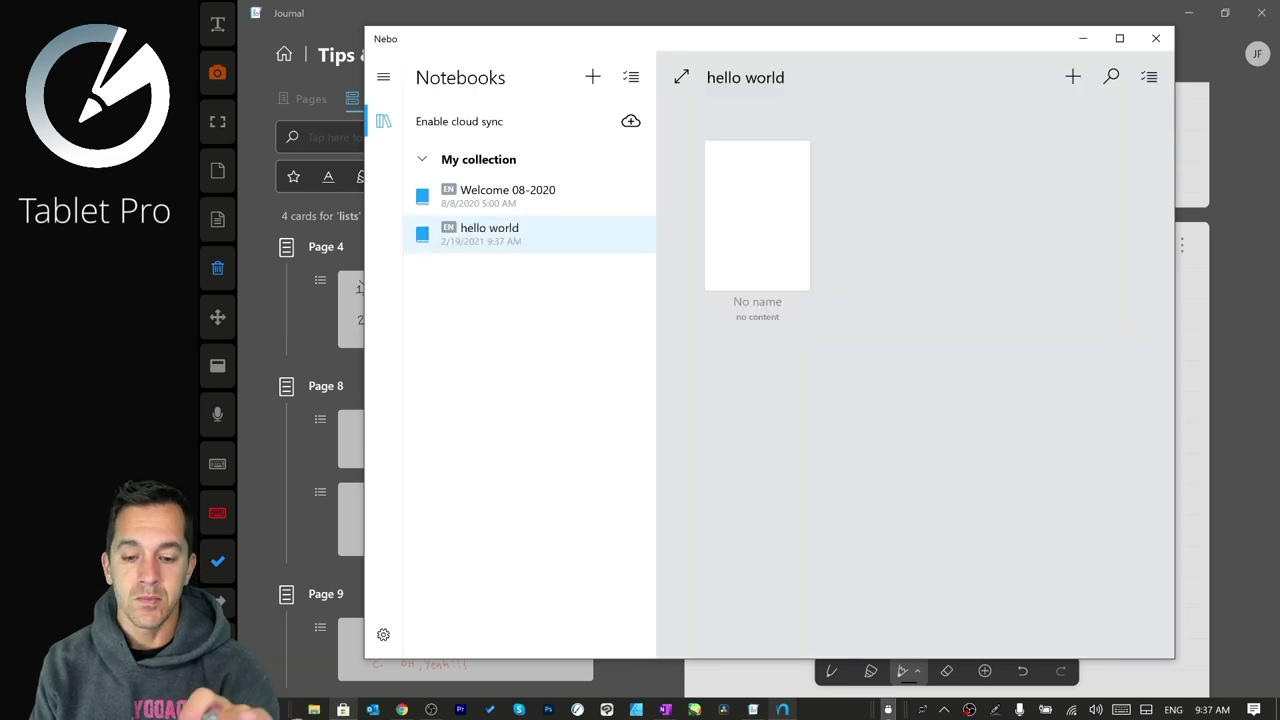
Open the empty No name page and close its tutorial and blue tips banner.
{"action": "left_click", "coordinate": [757, 215]}
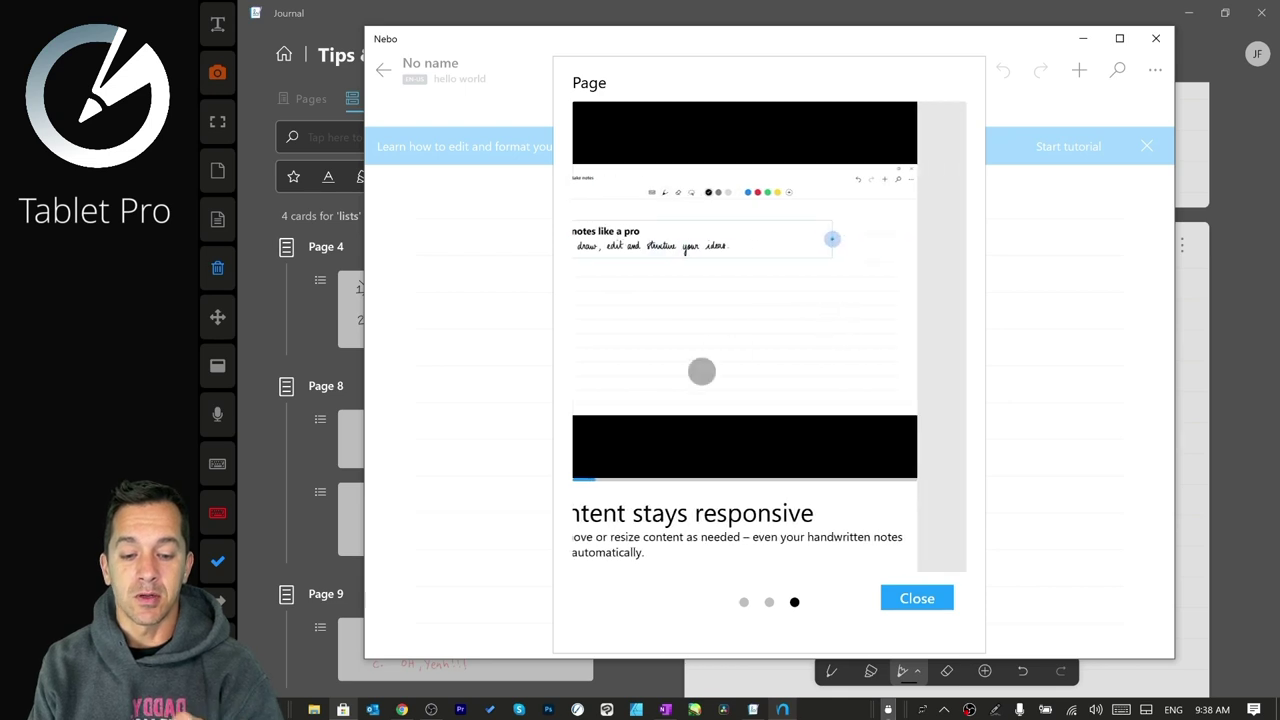
{"action": "left_click", "coordinate": [917, 598]}
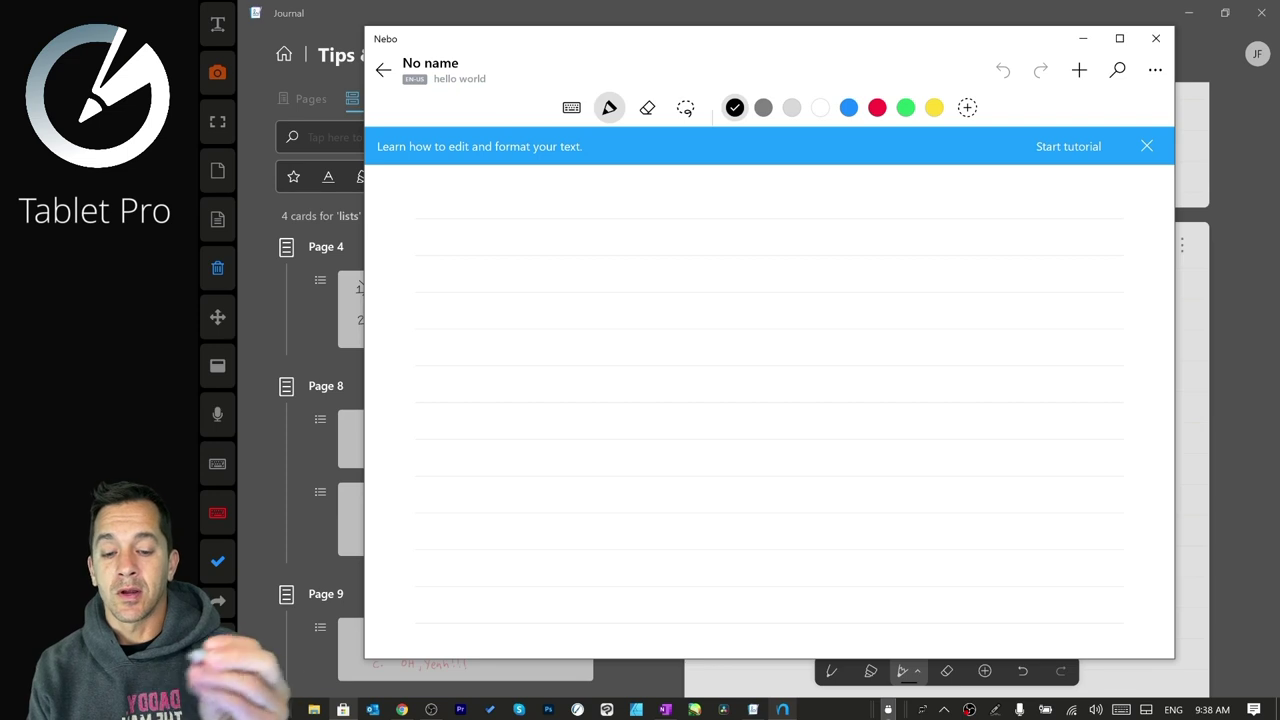
{"action": "left_click", "coordinate": [1146, 146]}
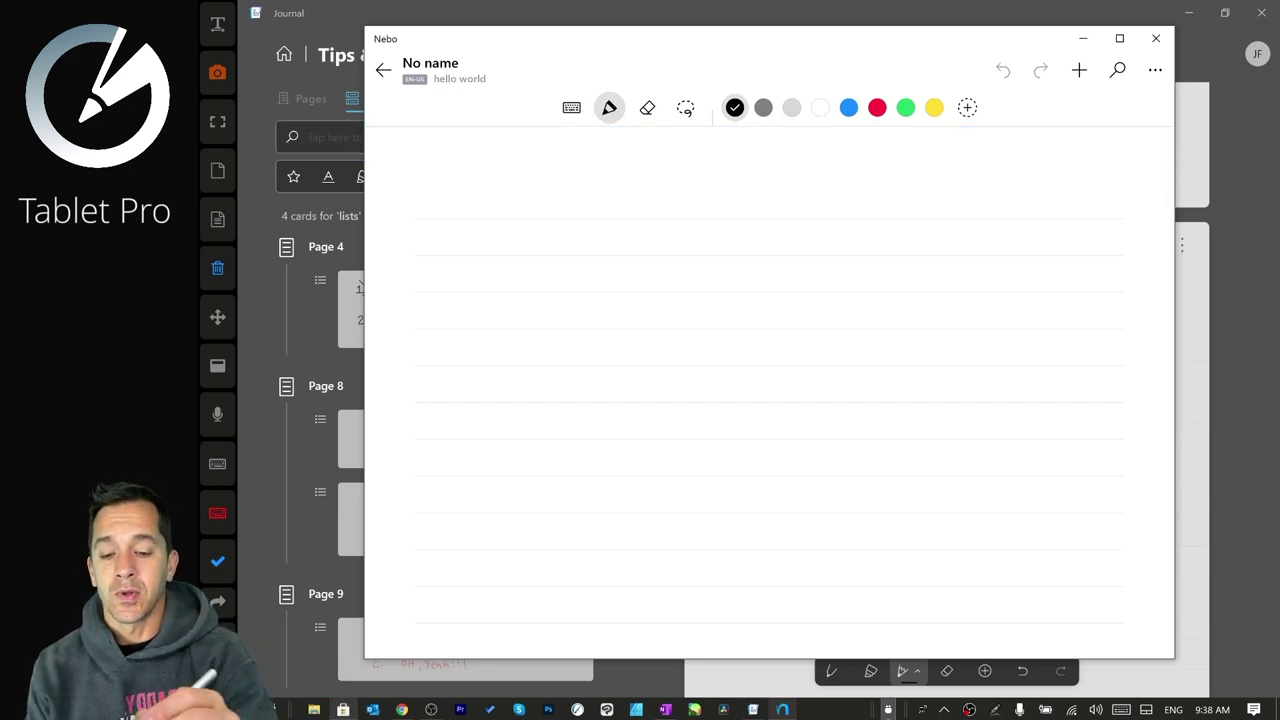
Handwrite 'hello how are you, I'm doing fine', maximize the window, and convert the ink to typed text.
{"action": "mouse_move", "coordinate": [475, 229]}
{"action": "left_mouse_down"}
{"action": "mouse_move", "coordinate": [480, 252]}
{"action": "mouse_move", "coordinate": [572, 232]}
{"action": "mouse_move", "coordinate": [586, 250]}
{"action": "mouse_move", "coordinate": [681, 248]}
{"action": "mouse_move", "coordinate": [744, 270]}
{"action": "mouse_move", "coordinate": [760, 252]}
{"action": "left_mouse_up"}
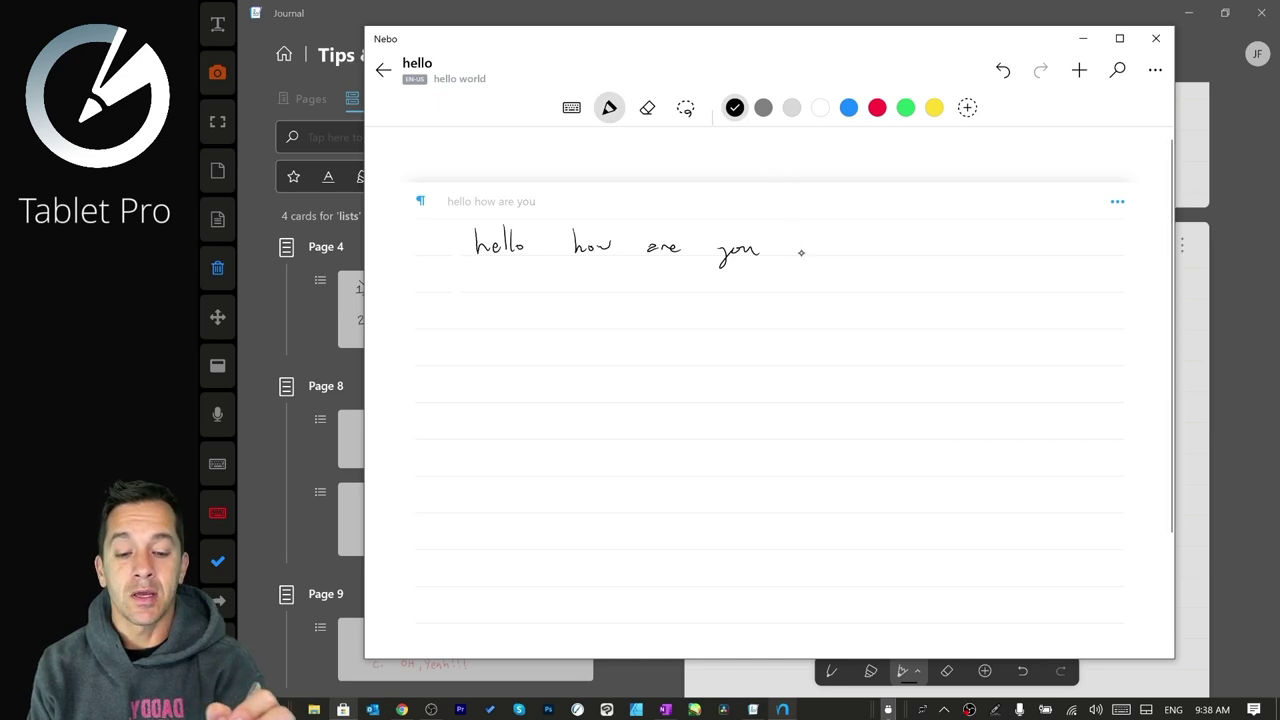
{"action": "left_click_drag", "start_coordinate": [770, 249], "coordinate": [767, 258]}
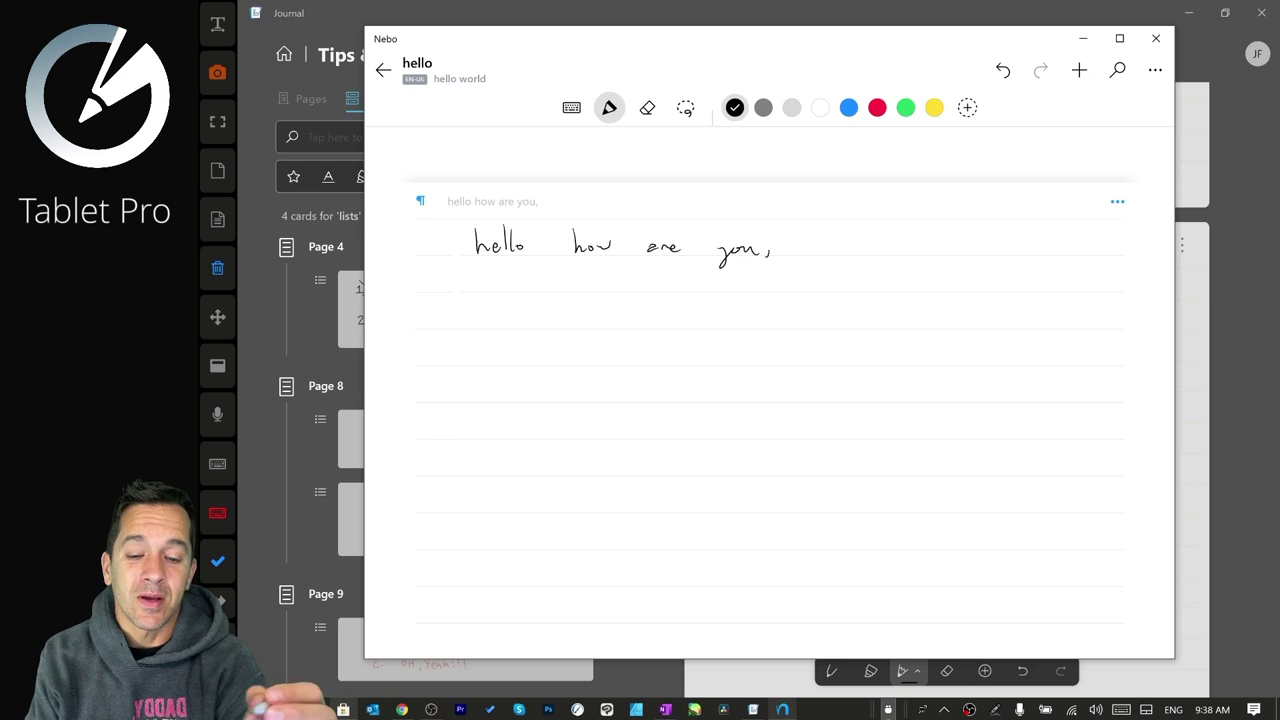
{"action": "left_click", "coordinate": [1119, 38]}
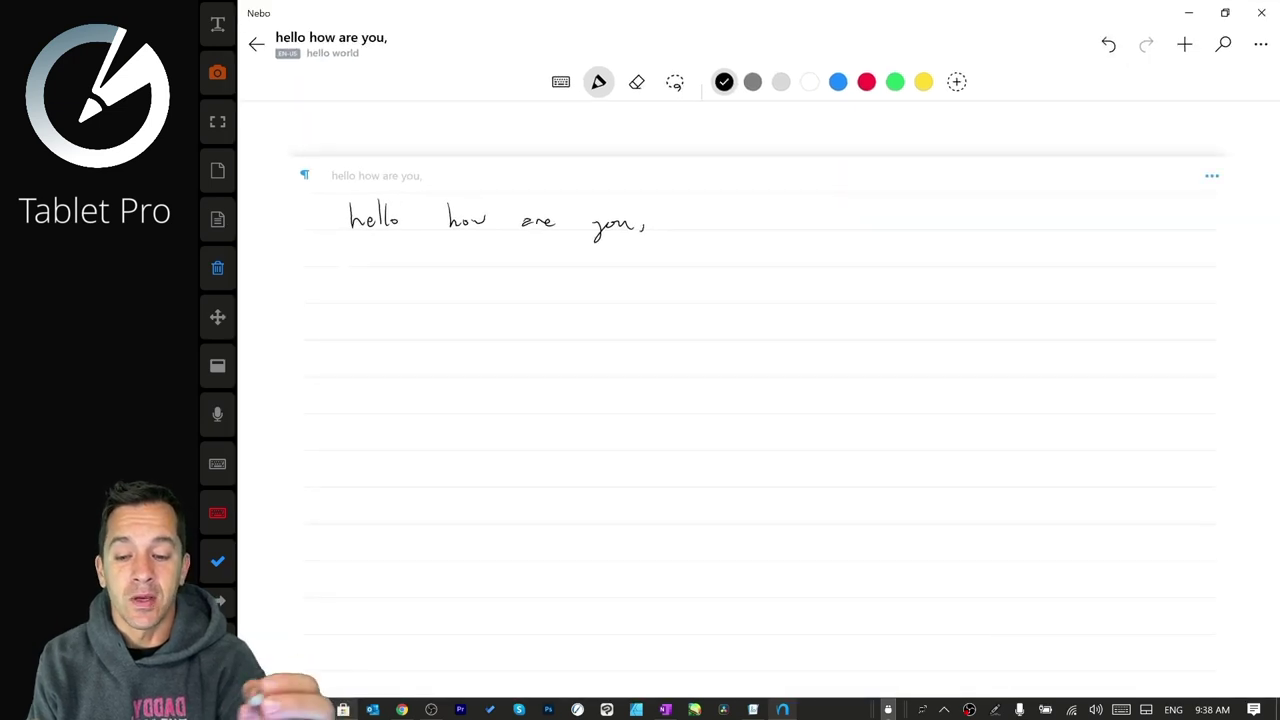
{"action": "mouse_move", "coordinate": [703, 198]}
{"action": "left_mouse_down"}
{"action": "mouse_move", "coordinate": [705, 230]}
{"action": "mouse_move", "coordinate": [713, 212]}
{"action": "mouse_move", "coordinate": [742, 228]}
{"action": "left_mouse_up"}
{"action": "mouse_move", "coordinate": [774, 200]}
{"action": "left_mouse_down"}
{"action": "mouse_move", "coordinate": [779, 224]}
{"action": "mouse_move", "coordinate": [828, 236]}
{"action": "mouse_move", "coordinate": [904, 226]}
{"action": "left_mouse_up"}
{"action": "left_click", "coordinate": [880, 207]}
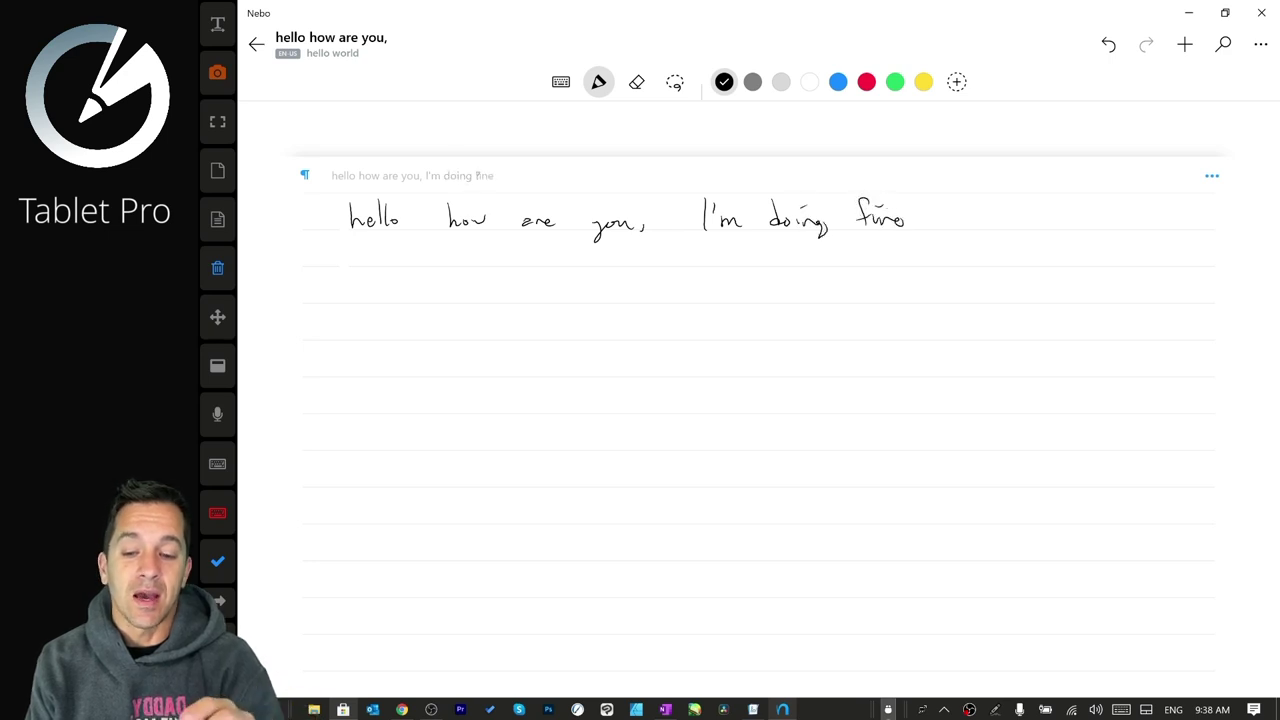
{"action": "mouse_move", "coordinate": [671, 192]}
{"action": "left_mouse_down"}
{"action": "mouse_move", "coordinate": [671, 272]}
{"action": "mouse_move", "coordinate": [681, 160]}
{"action": "left_mouse_up"}
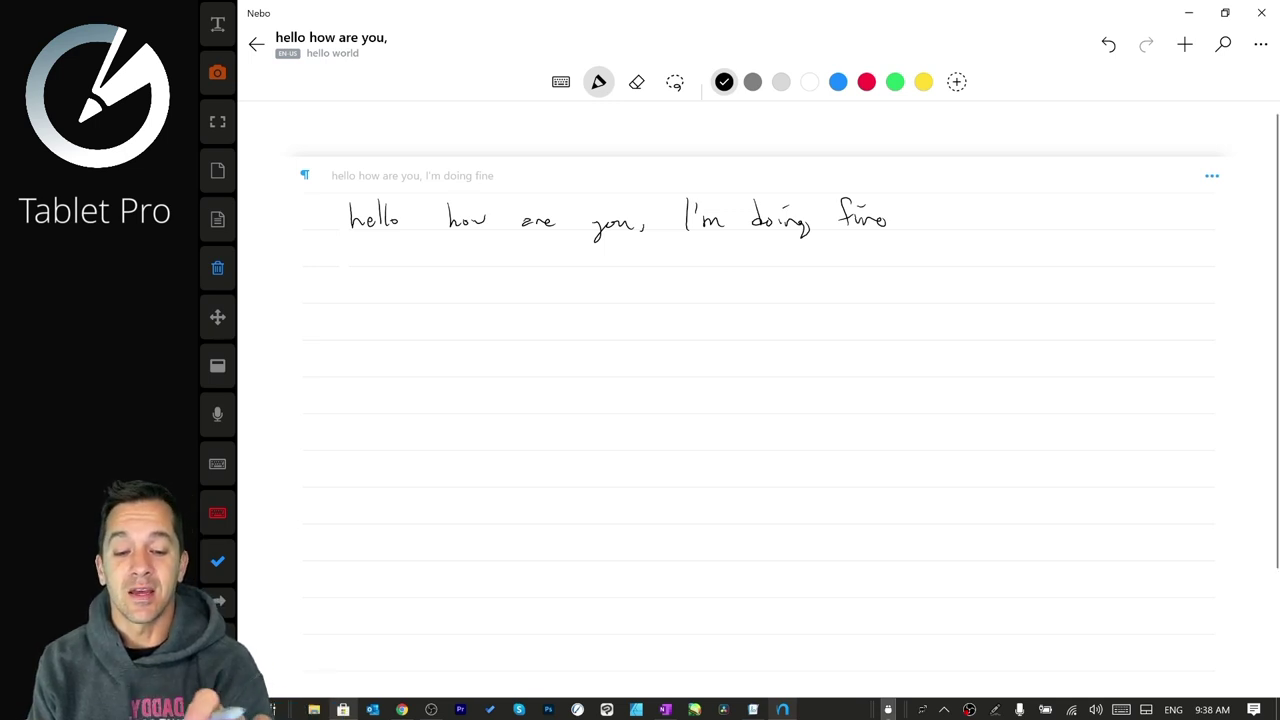
{"action": "double_click", "coordinate": [760, 220]}
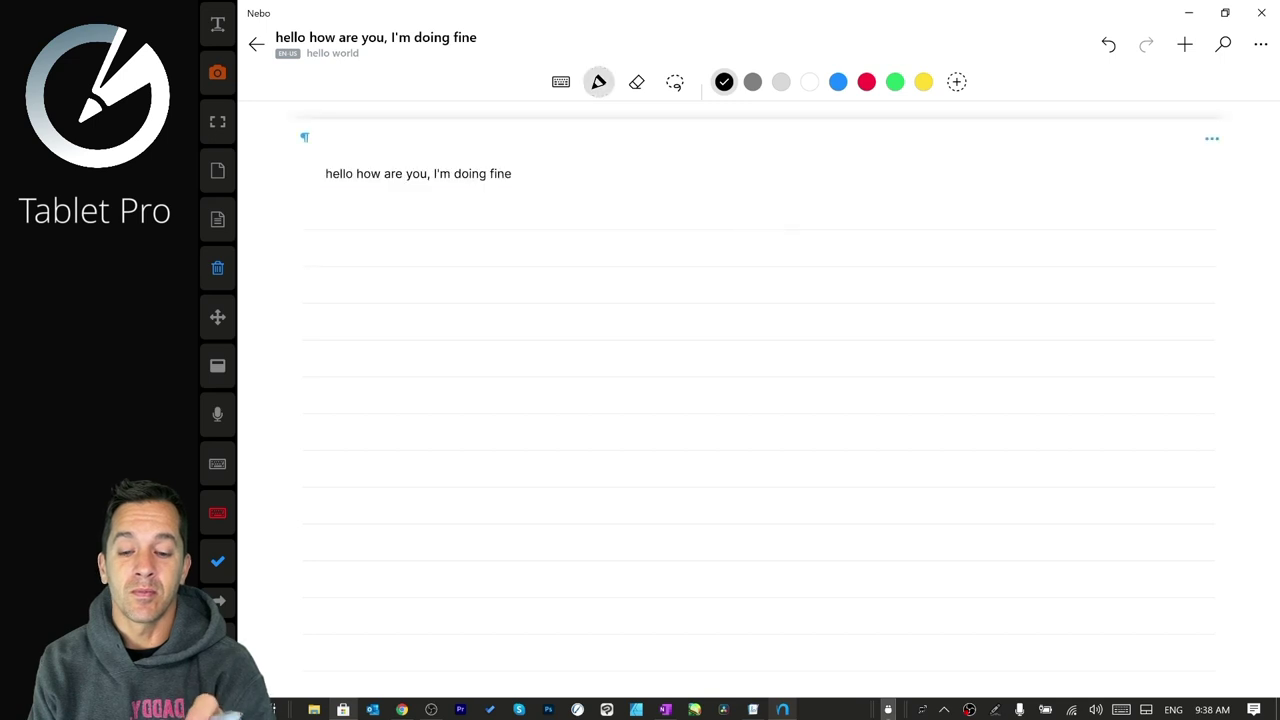
{"action": "scroll", "coordinate": [510, 230], "scroll_direction": "up", "scroll_amount": 3}
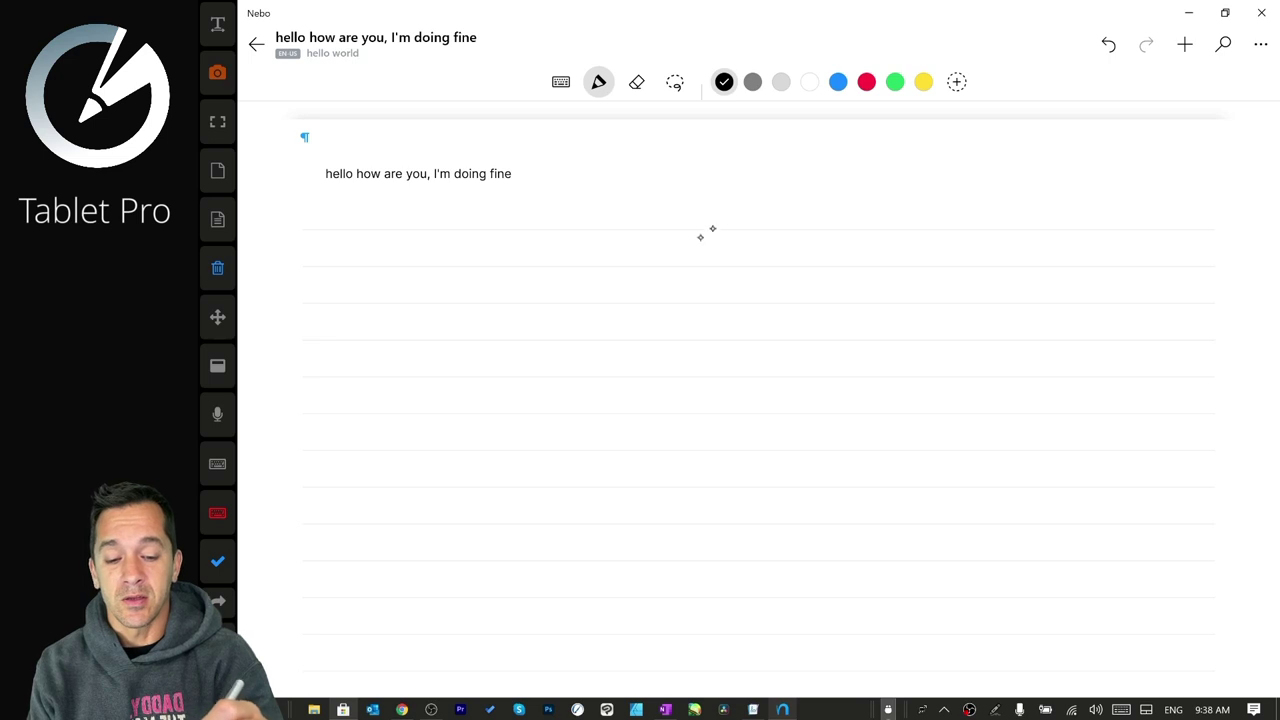
Handwrite the greeting 'ttyl' below the typed sentence and select it.
{"action": "mouse_move", "coordinate": [663, 242]}
{"action": "left_mouse_down"}
{"action": "mouse_move", "coordinate": [663, 272]}
{"action": "mouse_move", "coordinate": [678, 254]}
{"action": "left_mouse_up"}
{"action": "mouse_move", "coordinate": [674, 240]}
{"action": "left_mouse_down"}
{"action": "mouse_move", "coordinate": [674, 268]}
{"action": "mouse_move", "coordinate": [692, 262]}
{"action": "mouse_move", "coordinate": [694, 280]}
{"action": "left_mouse_up"}
{"action": "left_click_drag", "start_coordinate": [708, 236], "coordinate": [708, 260]}
{"action": "left_click", "coordinate": [708, 267]}
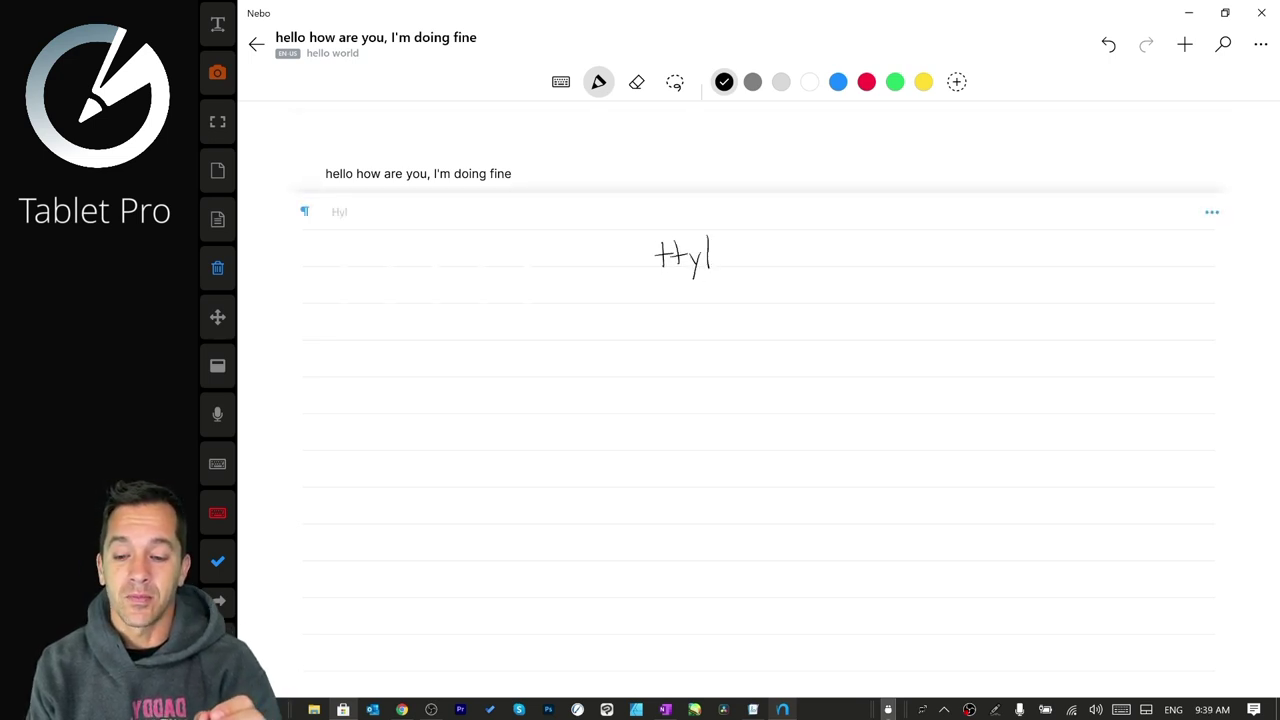
{"action": "left_click", "coordinate": [683, 258]}
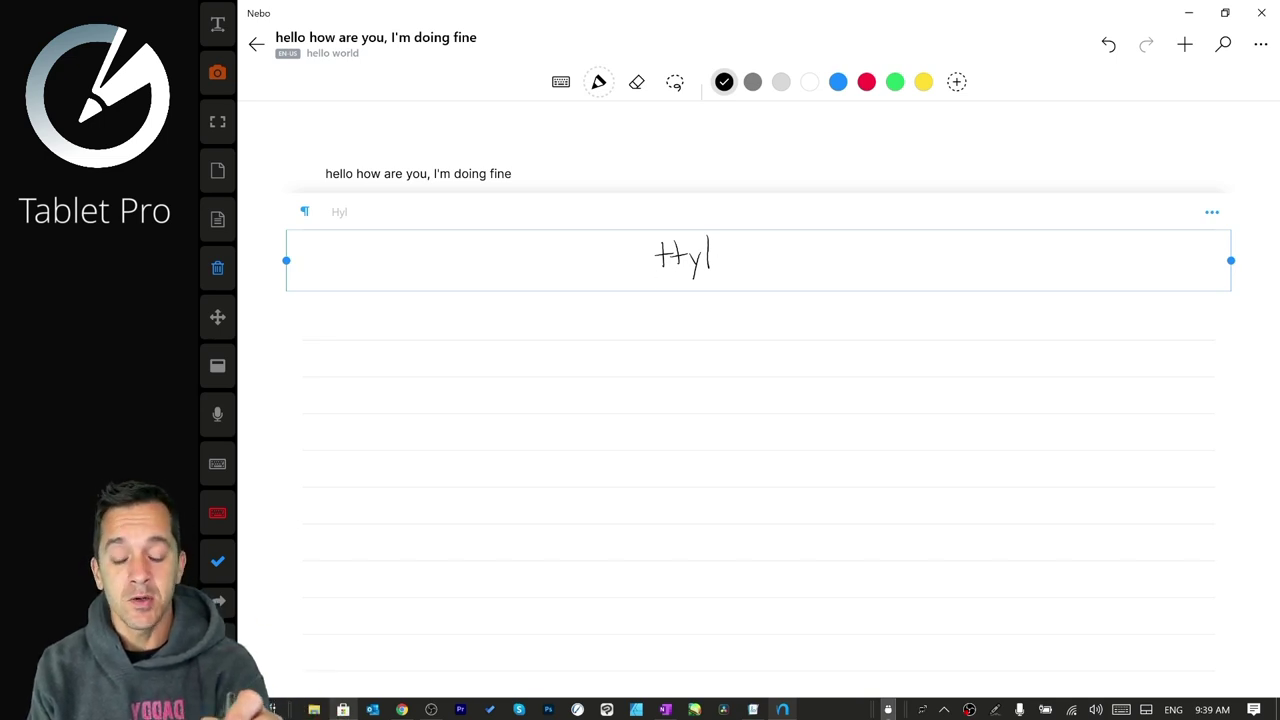
Handwrite 'omw' and 'sig' beneath the greeting, select that block, and switch to keyboard entry.
{"action": "left_click_drag", "start_coordinate": [668, 327], "coordinate": [718, 328]}
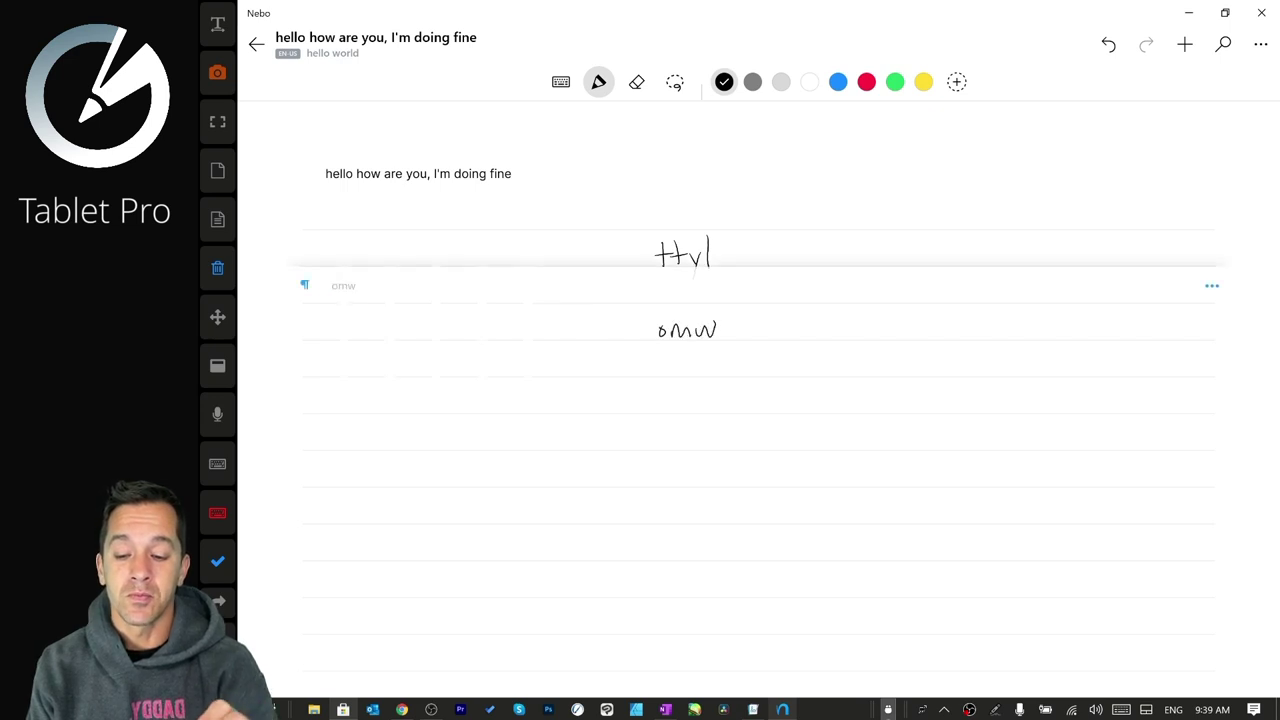
{"action": "left_click_drag", "start_coordinate": [666, 364], "coordinate": [656, 377]}
{"action": "left_click_drag", "start_coordinate": [675, 369], "coordinate": [675, 364]}
{"action": "mouse_move", "coordinate": [692, 368]}
{"action": "left_mouse_down"}
{"action": "mouse_move", "coordinate": [686, 386]}
{"action": "mouse_move", "coordinate": [698, 372]}
{"action": "left_mouse_up"}
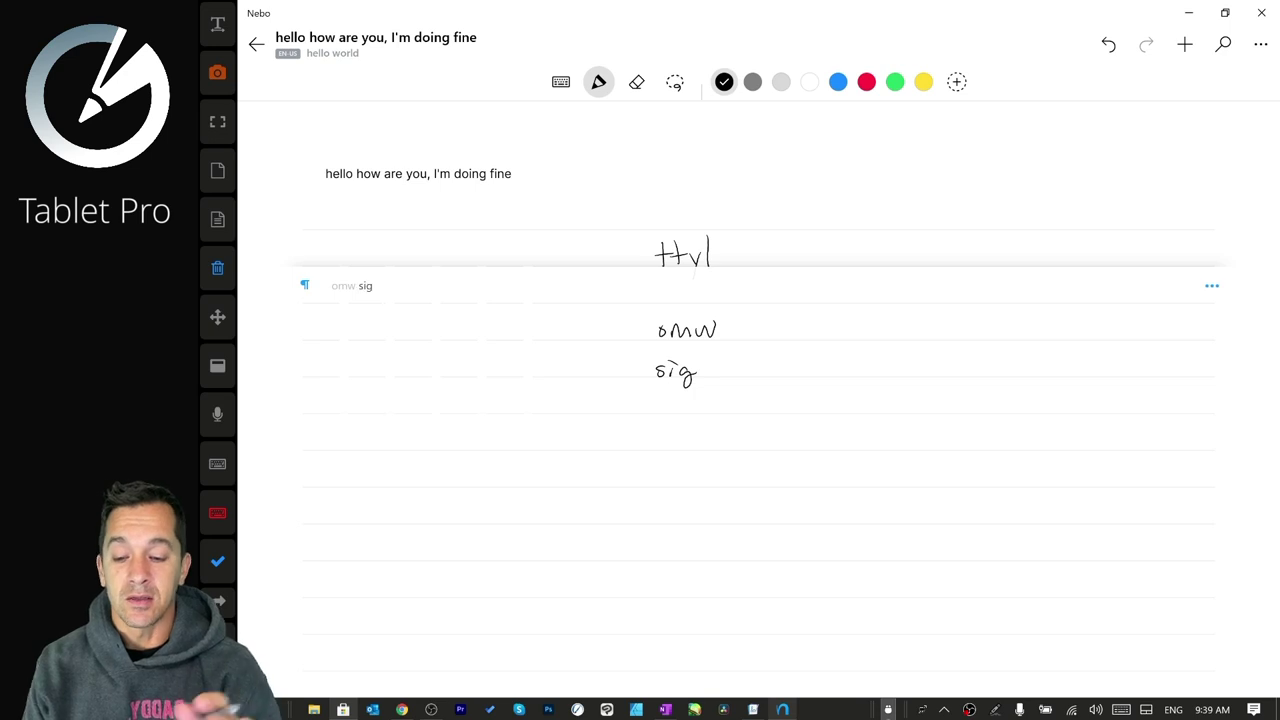
{"action": "left_click", "coordinate": [742, 360]}
{"action": "left_click", "coordinate": [561, 81]}
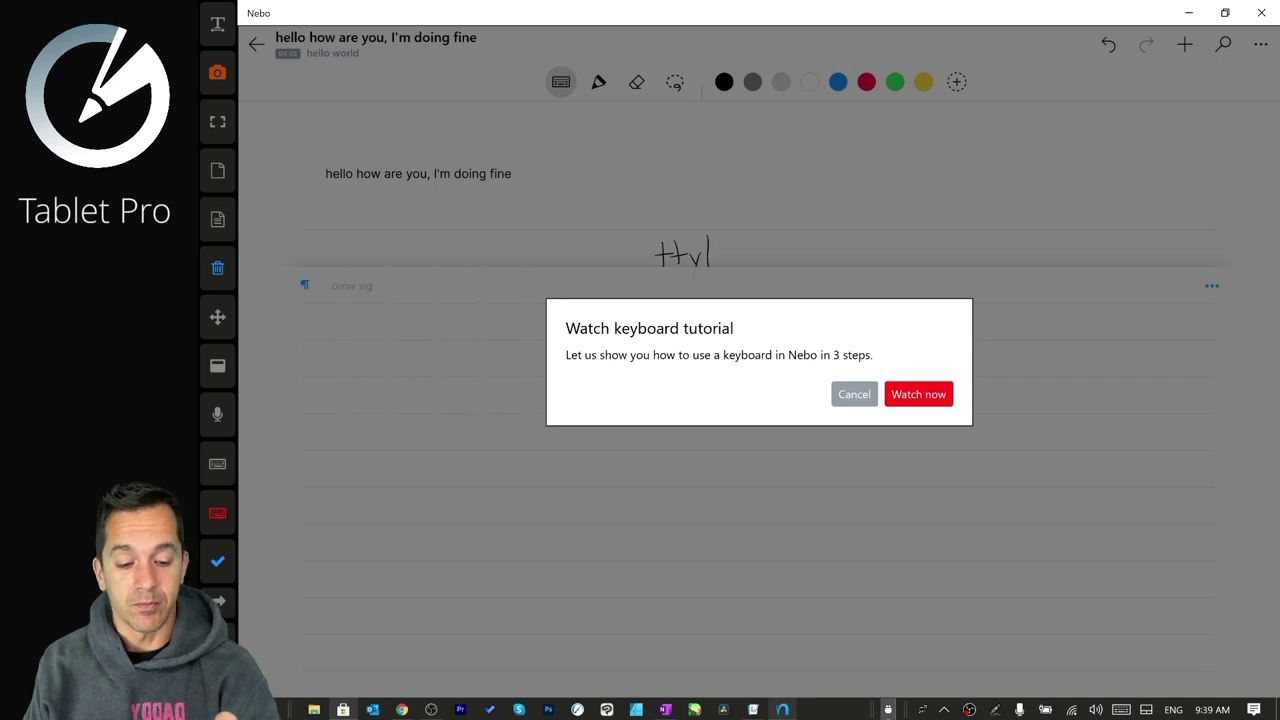
Decline the tutorial, type 'sig' on a new line to expand the signature, then open the auto-replace manager.
{"action": "left_click", "coordinate": [854, 394]}
{"action": "key", "text": "Return"}
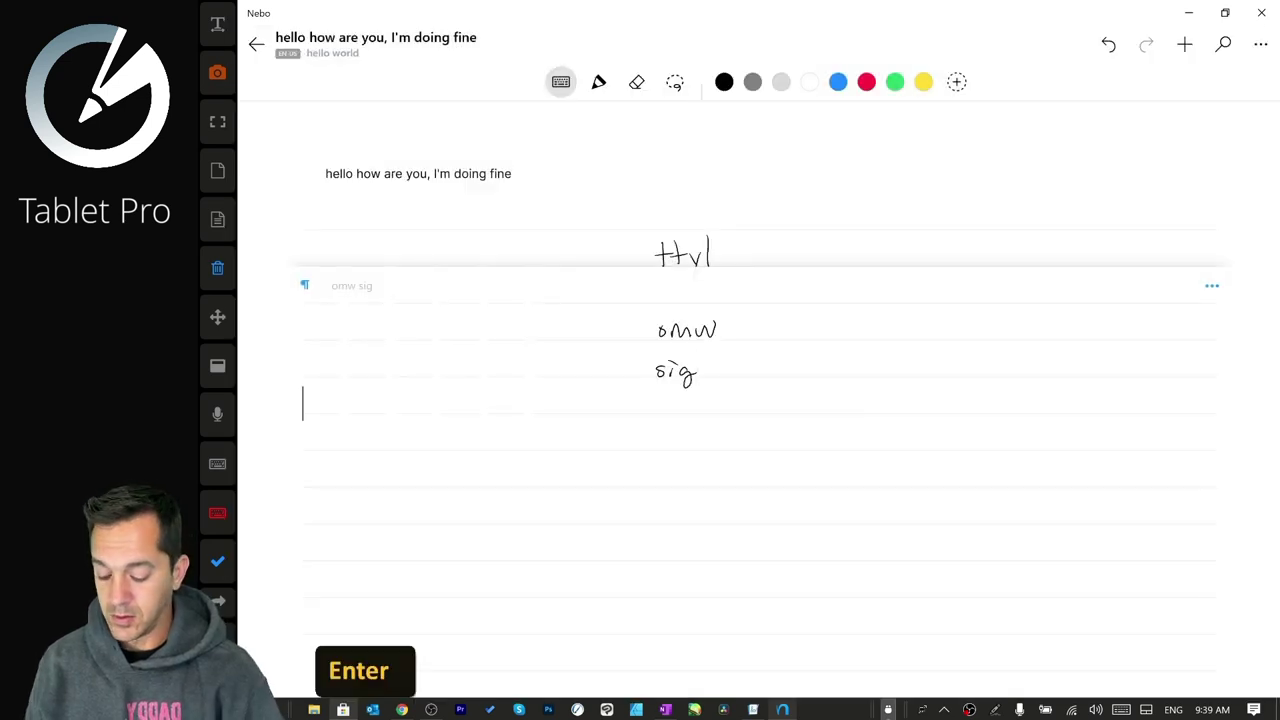
{"action": "type", "text": "sig"}
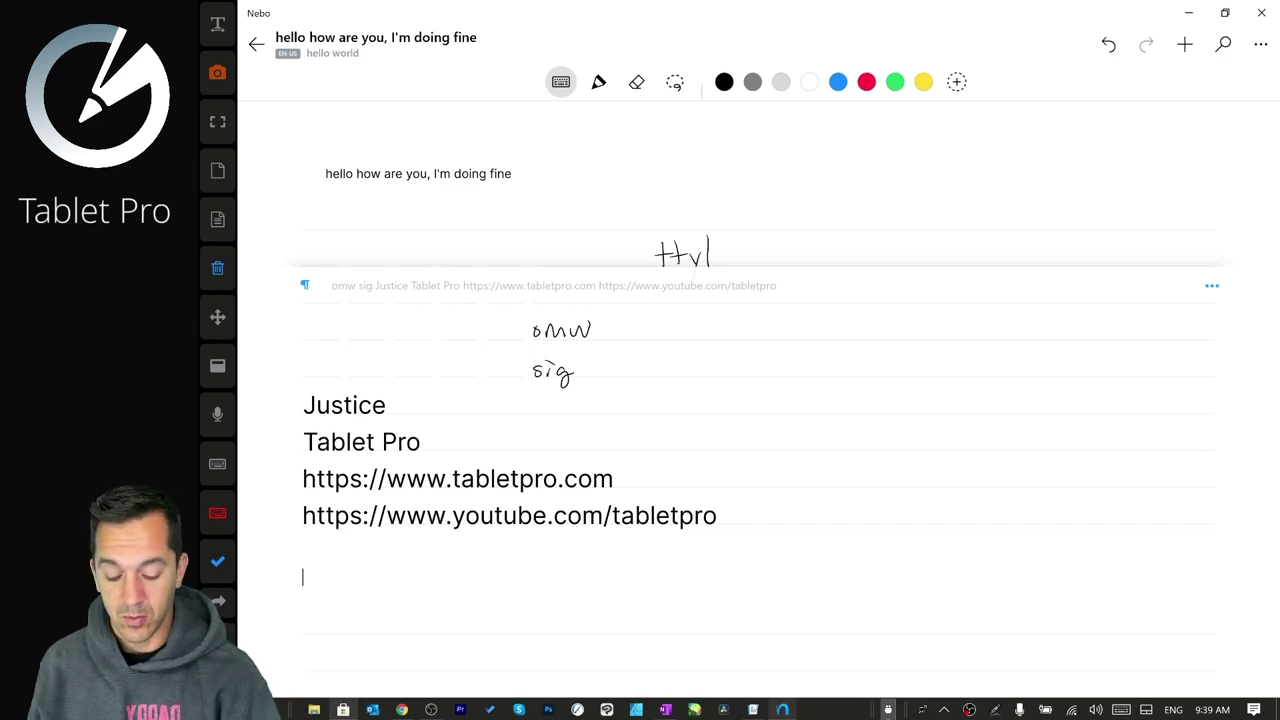
{"action": "key", "text": "ctrl+alt+shift+a"}
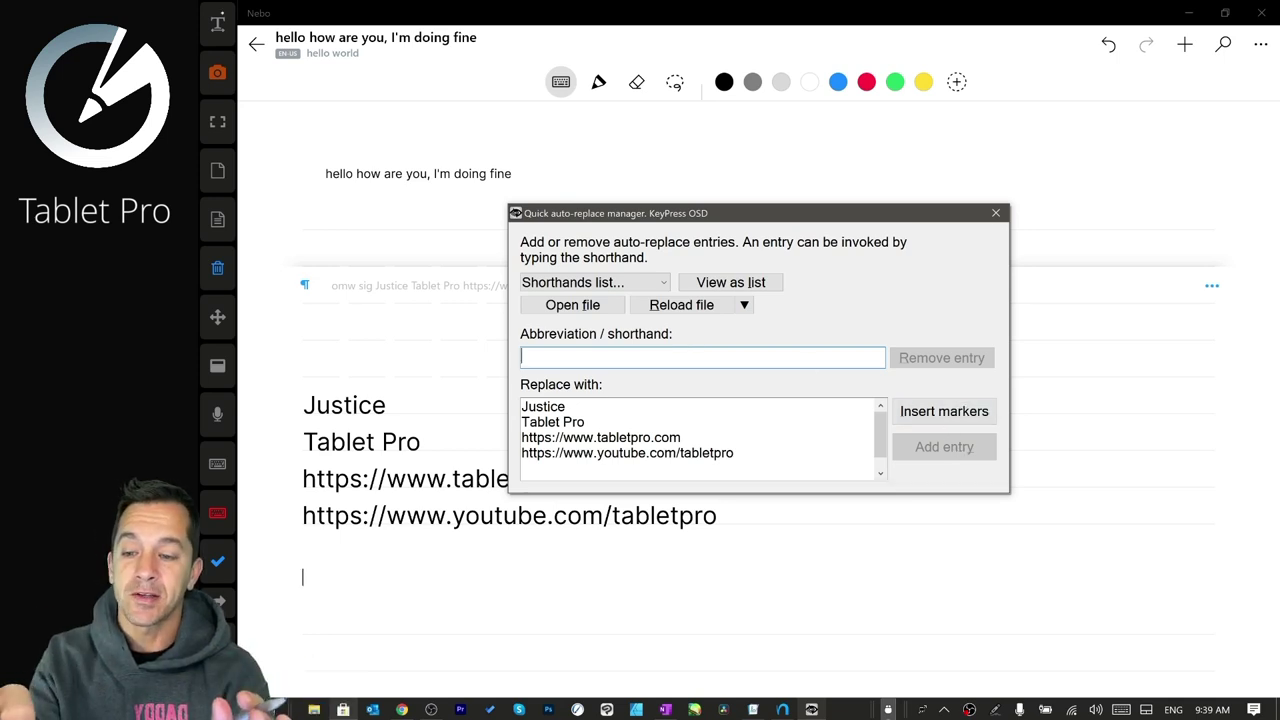
Close the Quick auto-replace manager, reopen it from the tray icon, and close it again.
{"action": "left_click", "coordinate": [995, 212]}
{"action": "left_click", "coordinate": [217, 23]}
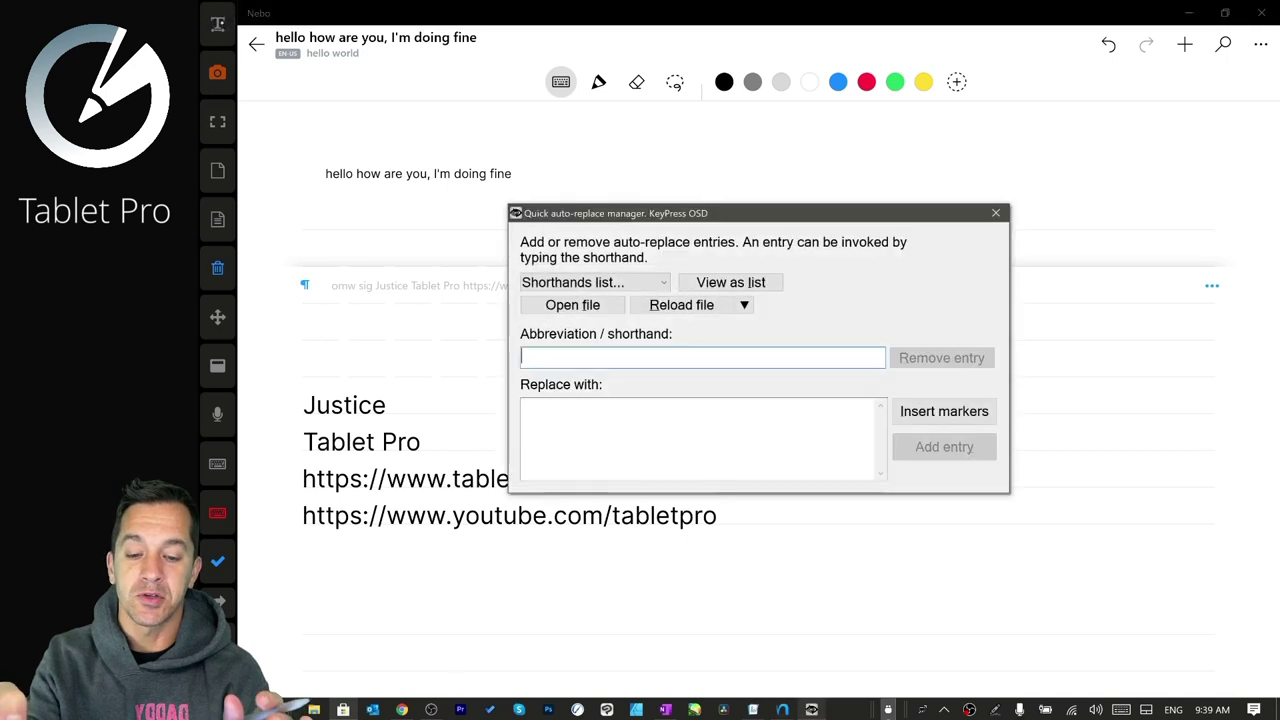
{"action": "left_click", "coordinate": [994, 213]}
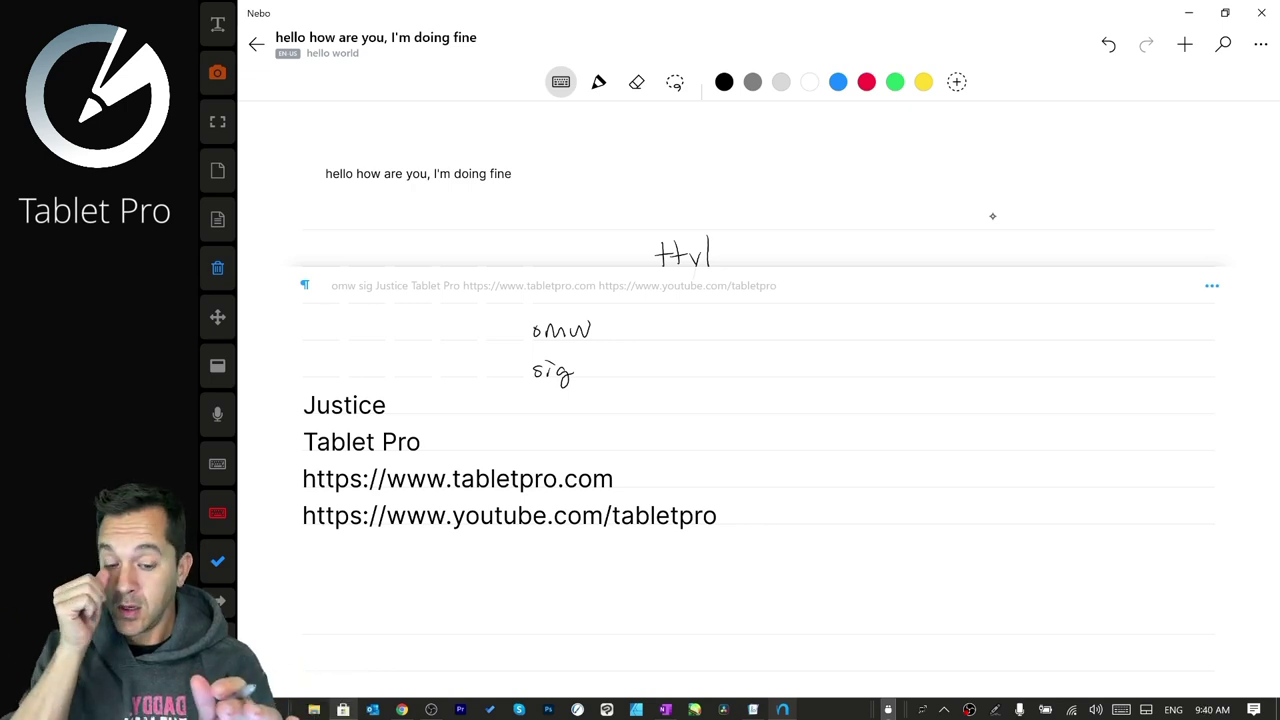
Undo the expanded signature lines, then scratch out the handwritten ttyl and omw.
{"action": "key", "text": "ctrl+z"}
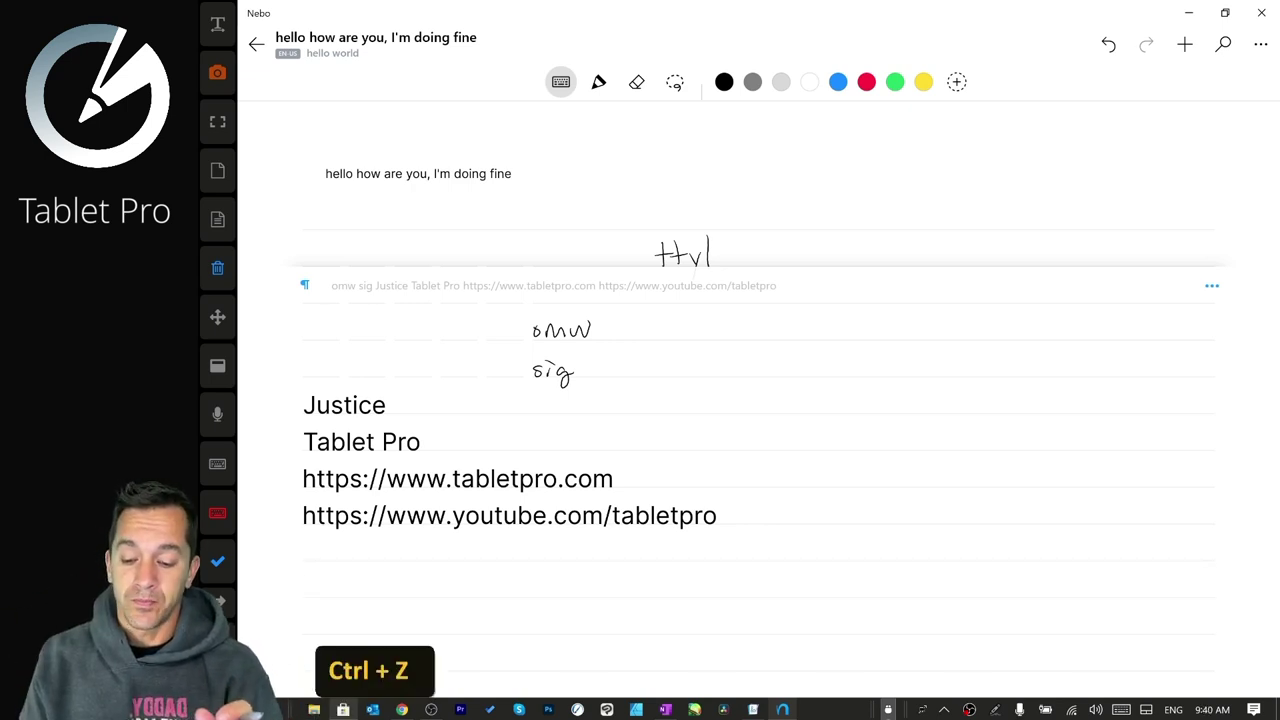
{"action": "key", "text": "ctrl+z"}
{"action": "key", "text": "ctrl+z"}
{"action": "key", "text": "ctrl+z"}
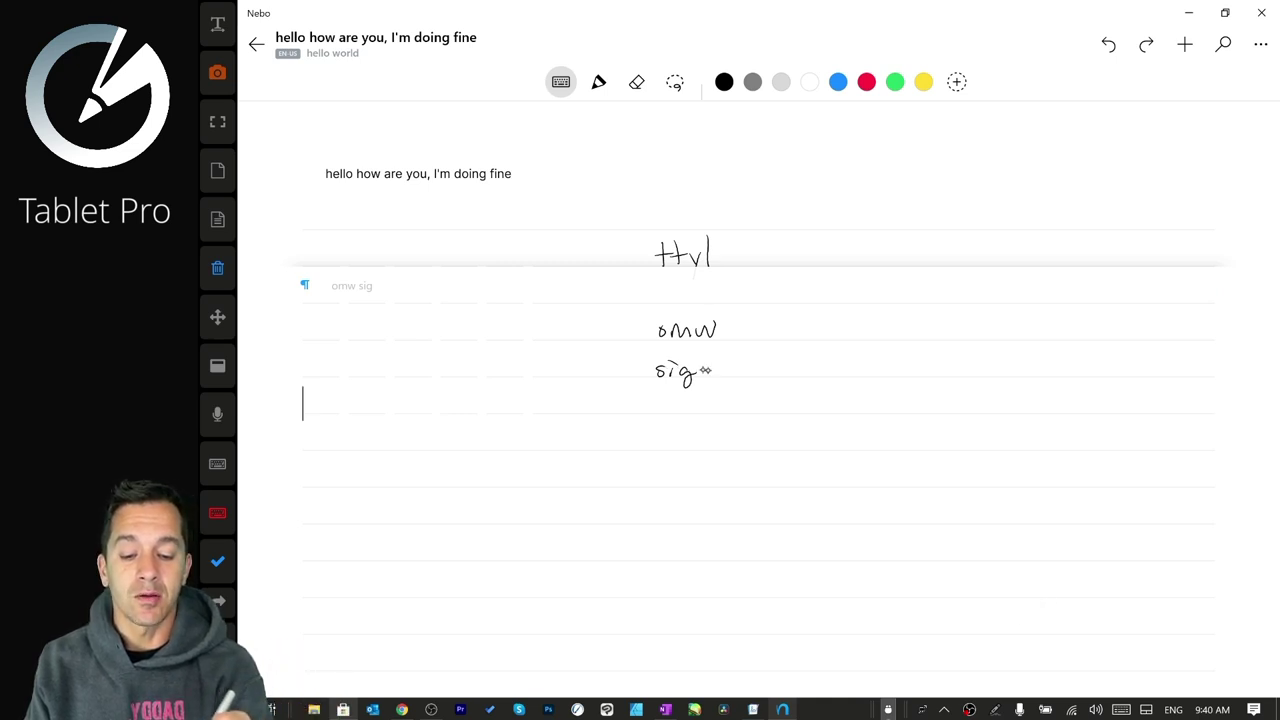
{"action": "left_click_drag", "start_coordinate": [654, 380], "coordinate": [712, 382]}
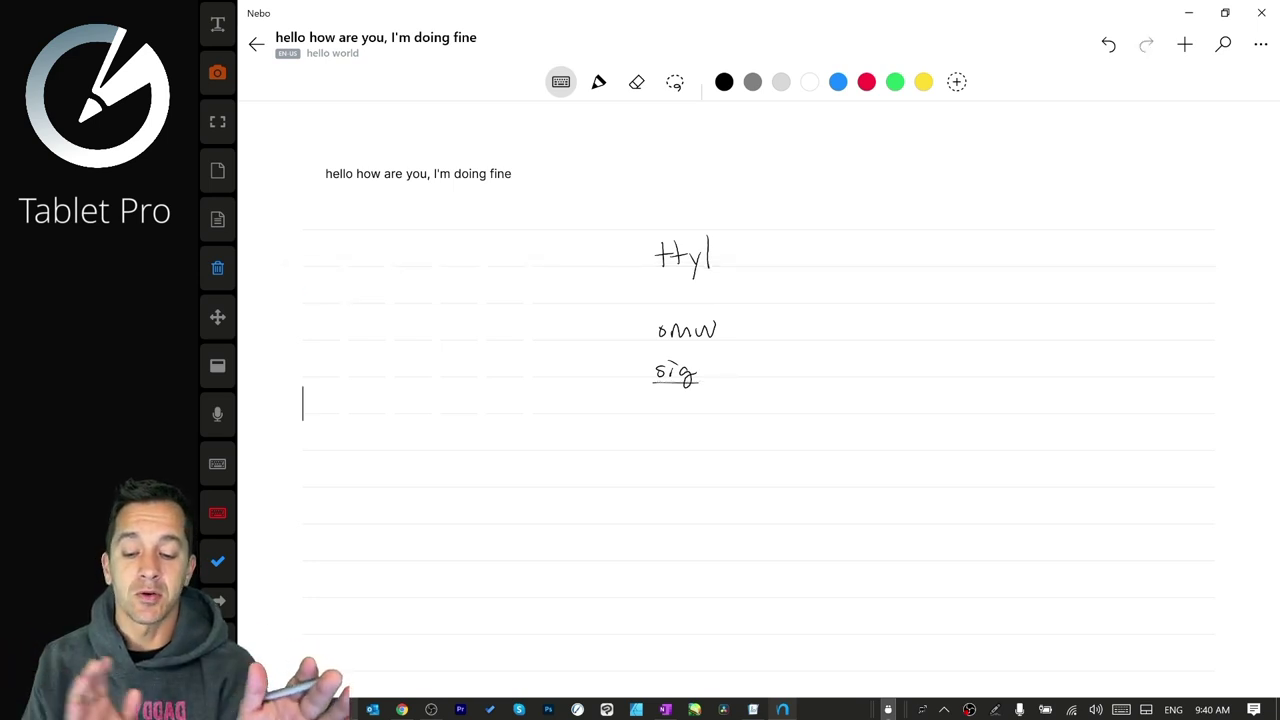
{"action": "mouse_move", "coordinate": [638, 258]}
{"action": "left_mouse_down"}
{"action": "mouse_move", "coordinate": [704, 244]}
{"action": "mouse_move", "coordinate": [720, 262]}
{"action": "left_mouse_up"}
{"action": "left_click_drag", "start_coordinate": [648, 332], "coordinate": [728, 328]}
Erase 'sig', scribble a signature in its place, and minimize Nebo to reveal Journal.
{"action": "mouse_move", "coordinate": [648, 376]}
{"action": "left_mouse_down"}
{"action": "mouse_move", "coordinate": [722, 366]}
{"action": "mouse_move", "coordinate": [722, 324]}
{"action": "mouse_move", "coordinate": [742, 326]}
{"action": "left_mouse_up"}
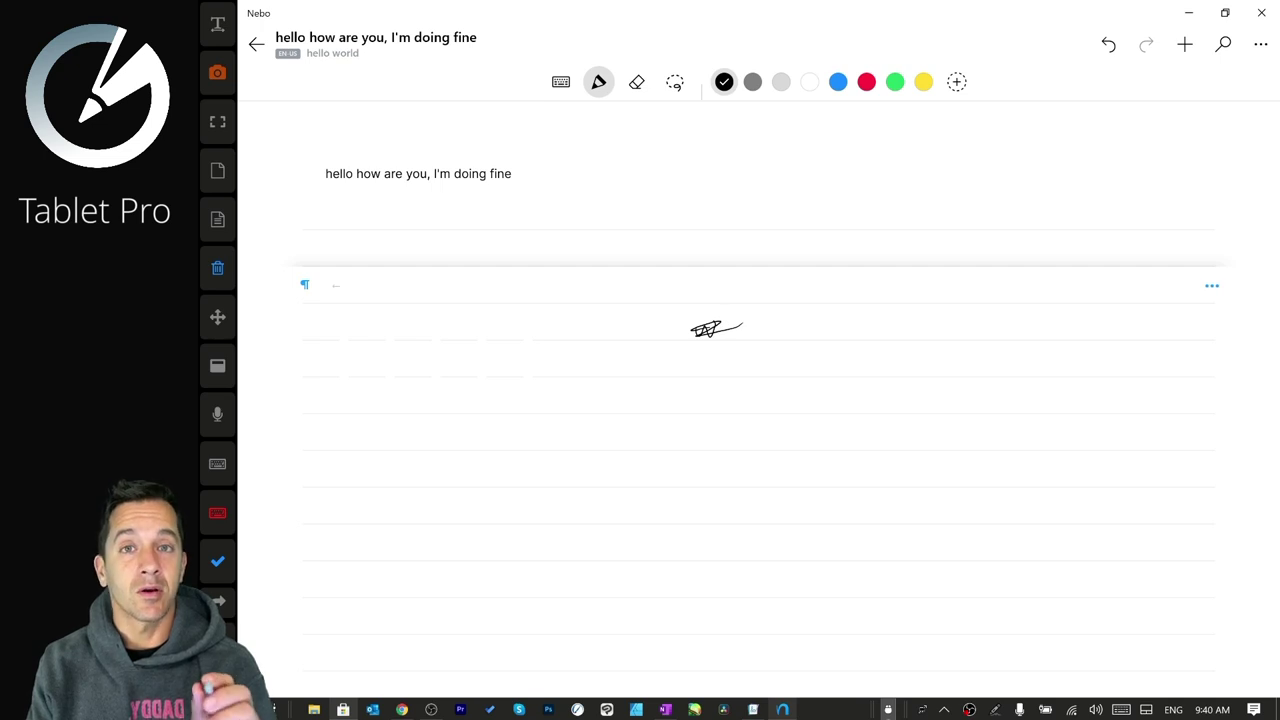
{"action": "left_click_drag", "start_coordinate": [710, 318], "coordinate": [684, 334]}
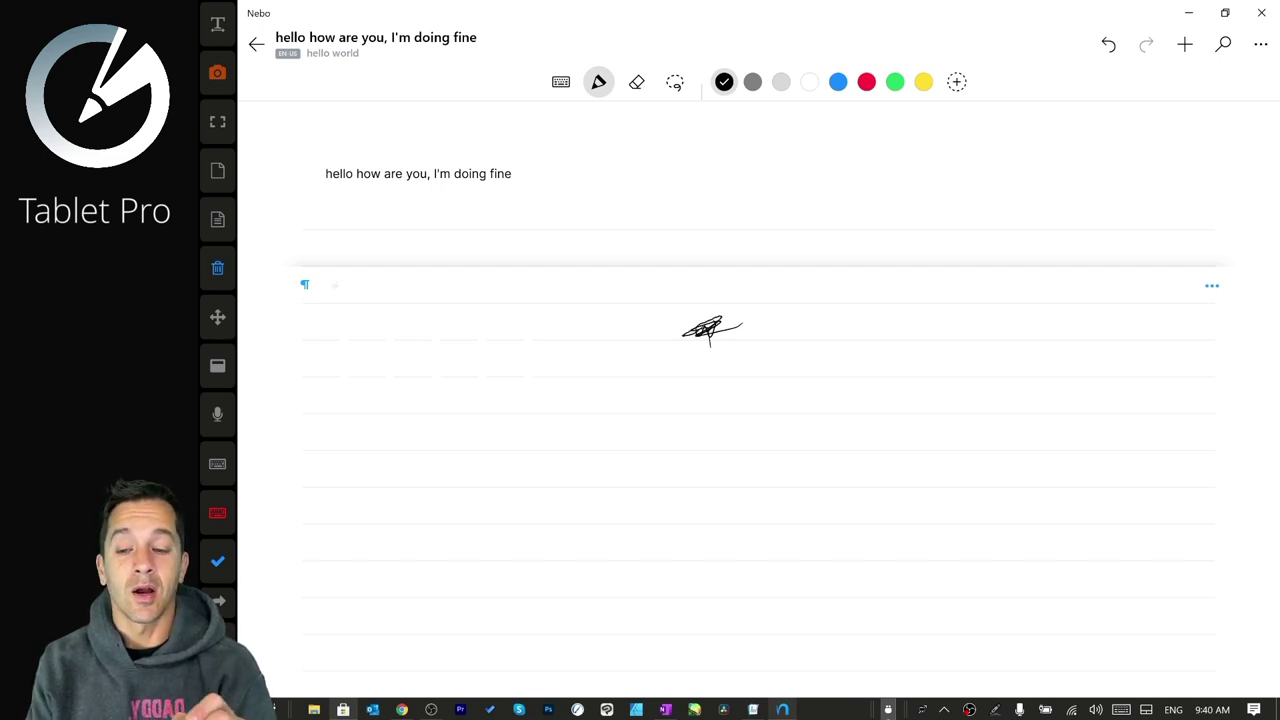
{"action": "left_click", "coordinate": [1188, 12]}
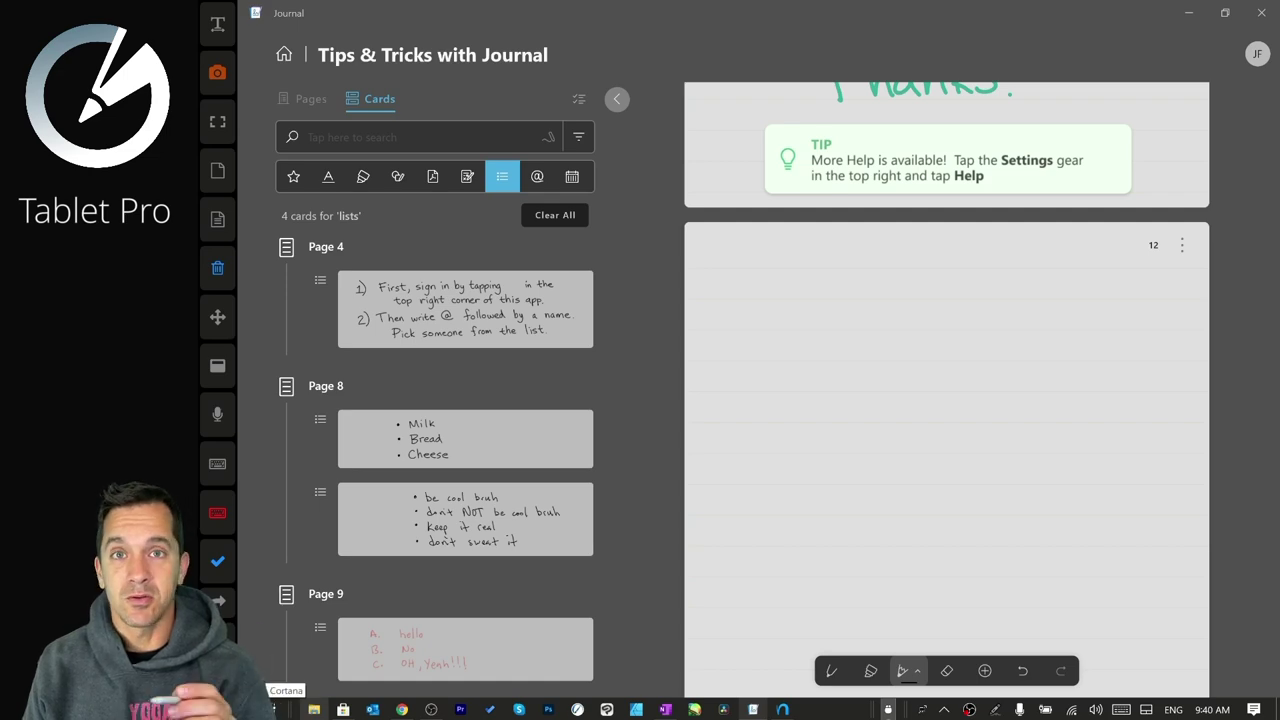
Search the Start menu for 'microsoft fon' and launch Microsoft Font Maker.
{"action": "key", "text": "super"}
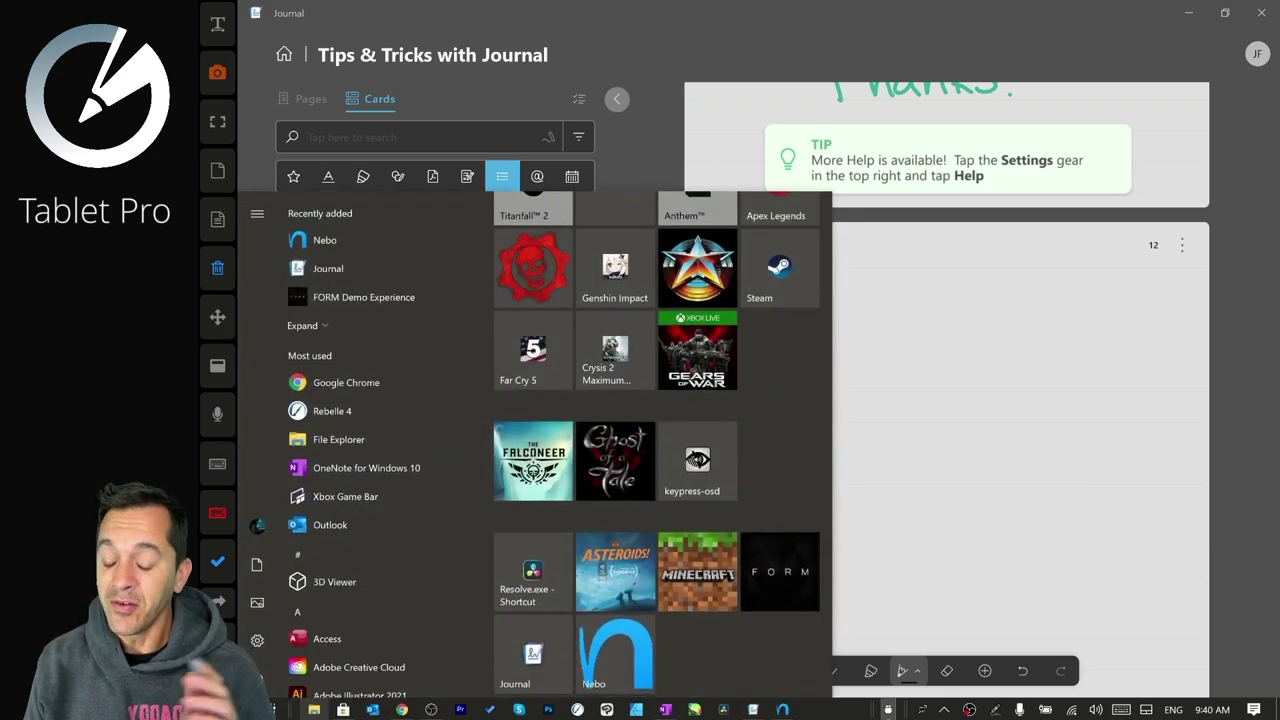
{"action": "type", "text": "font"}
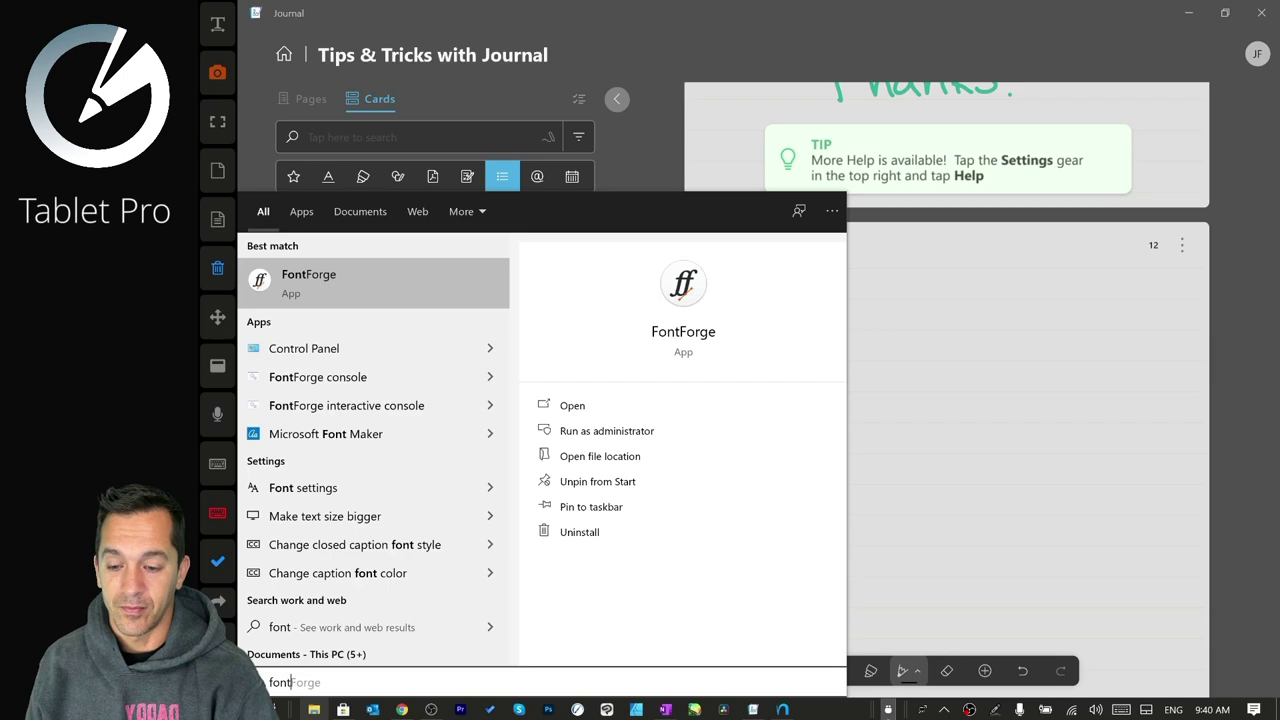
{"action": "key", "text": "BackSpace"}
{"action": "key", "text": "BackSpace"}
{"action": "key", "text": "BackSpace"}
{"action": "key", "text": "BackSpace"}
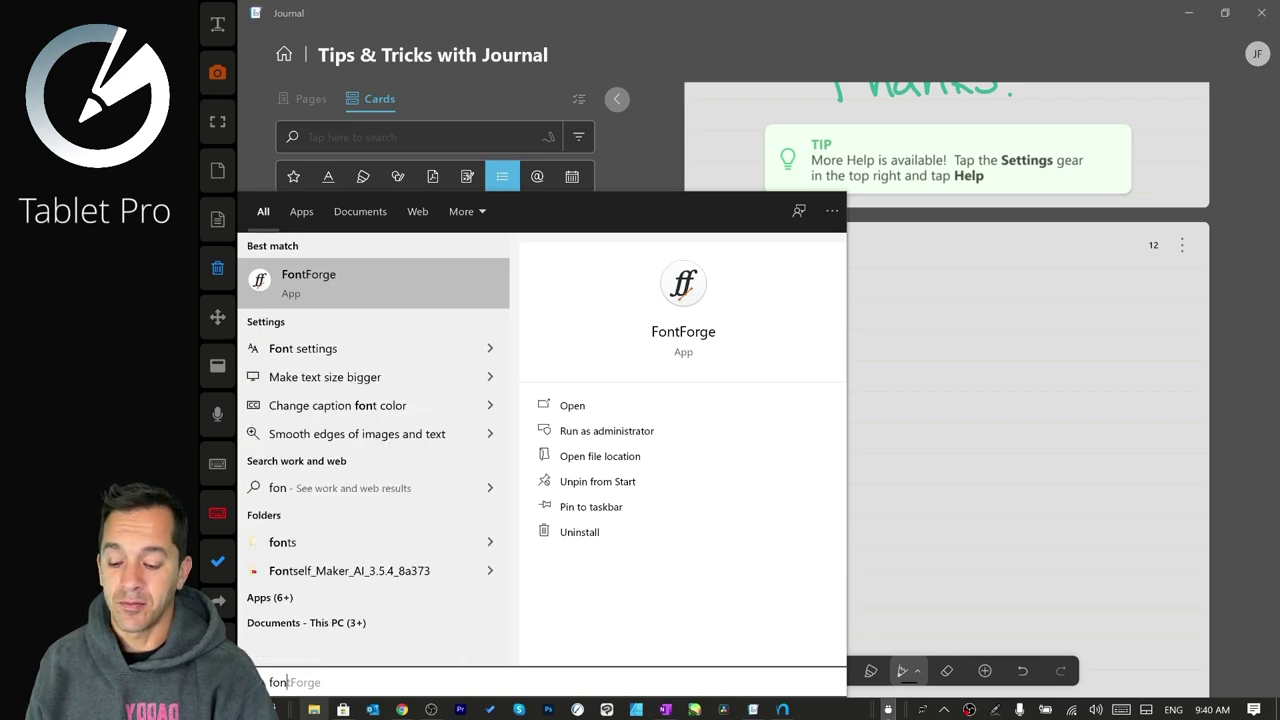
{"action": "type", "text": "mic"}
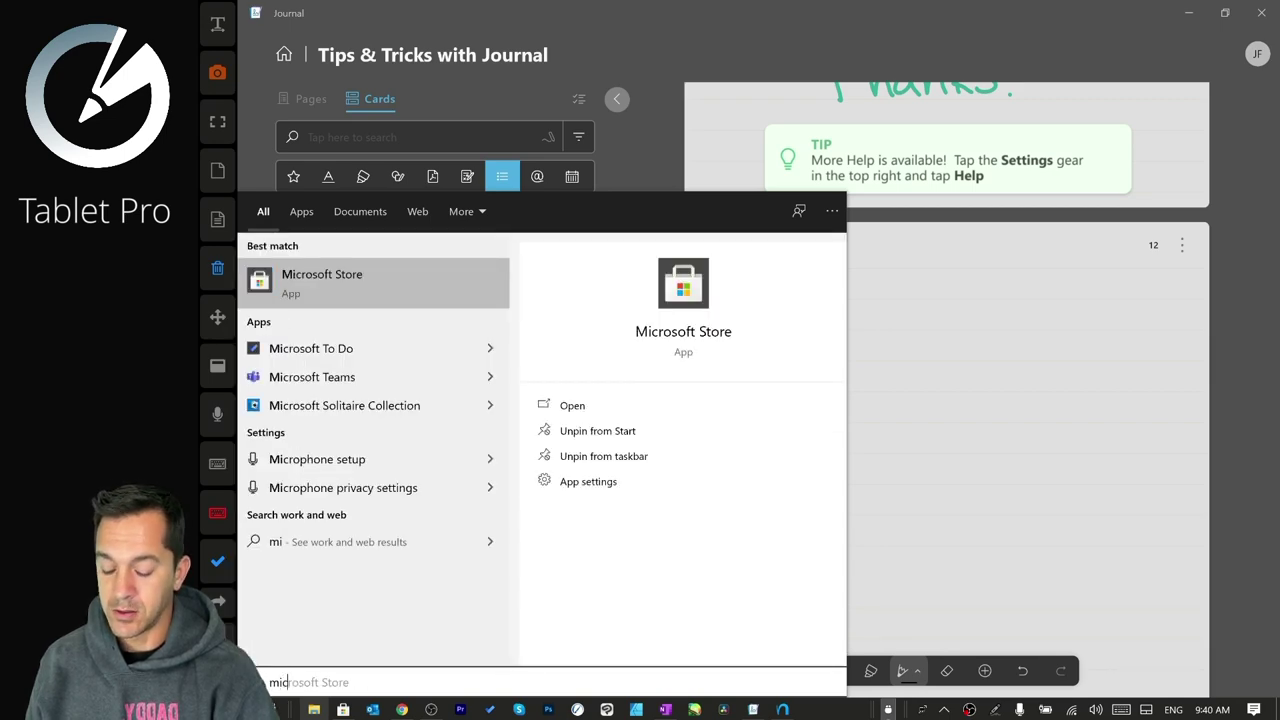
{"action": "type", "text": "rosoft fon"}
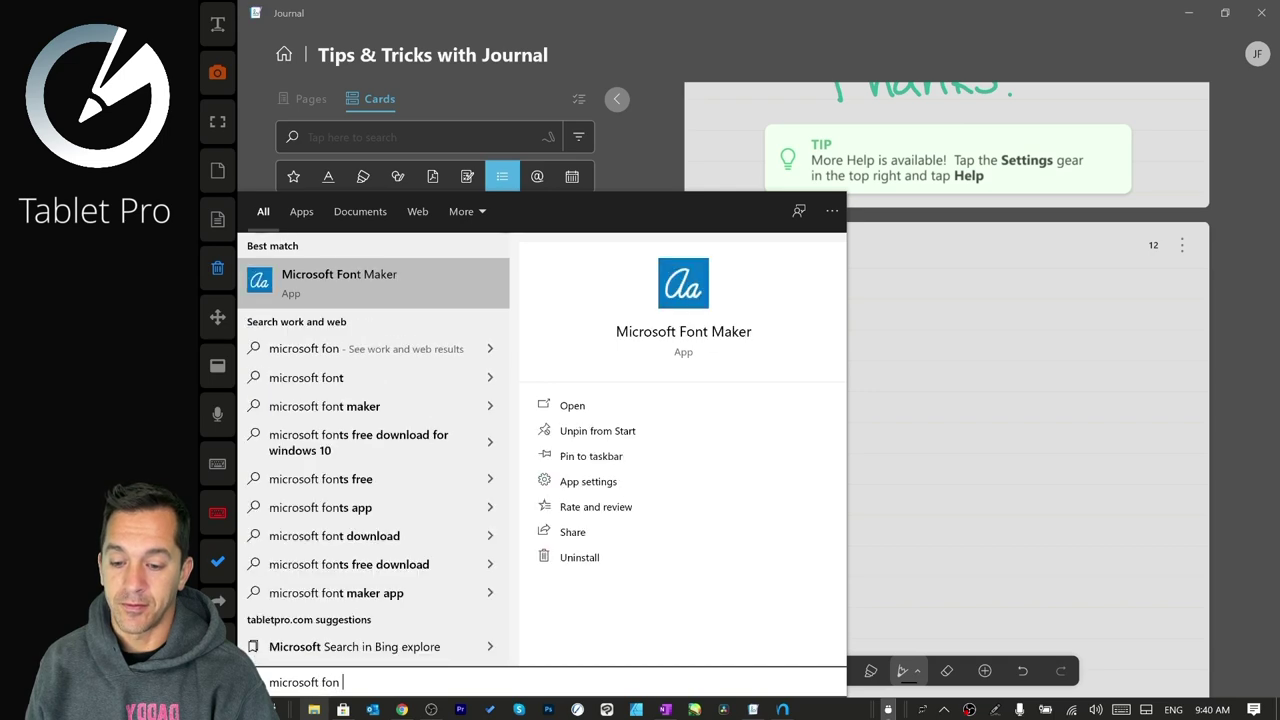
{"action": "key", "text": "Return"}
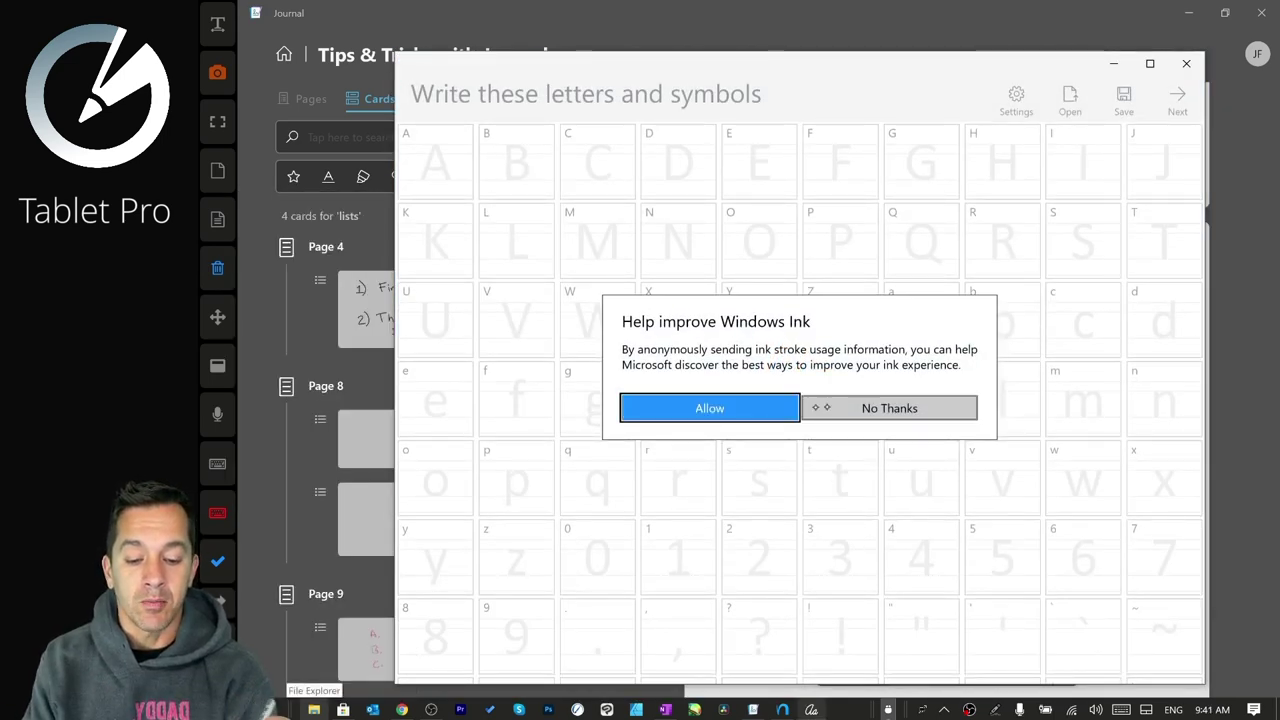
Allow the Windows Ink prompt, handwrite Y, Z, a, b, c and d into their cells, then close Font Maker.
{"action": "left_click", "coordinate": [766, 406]}
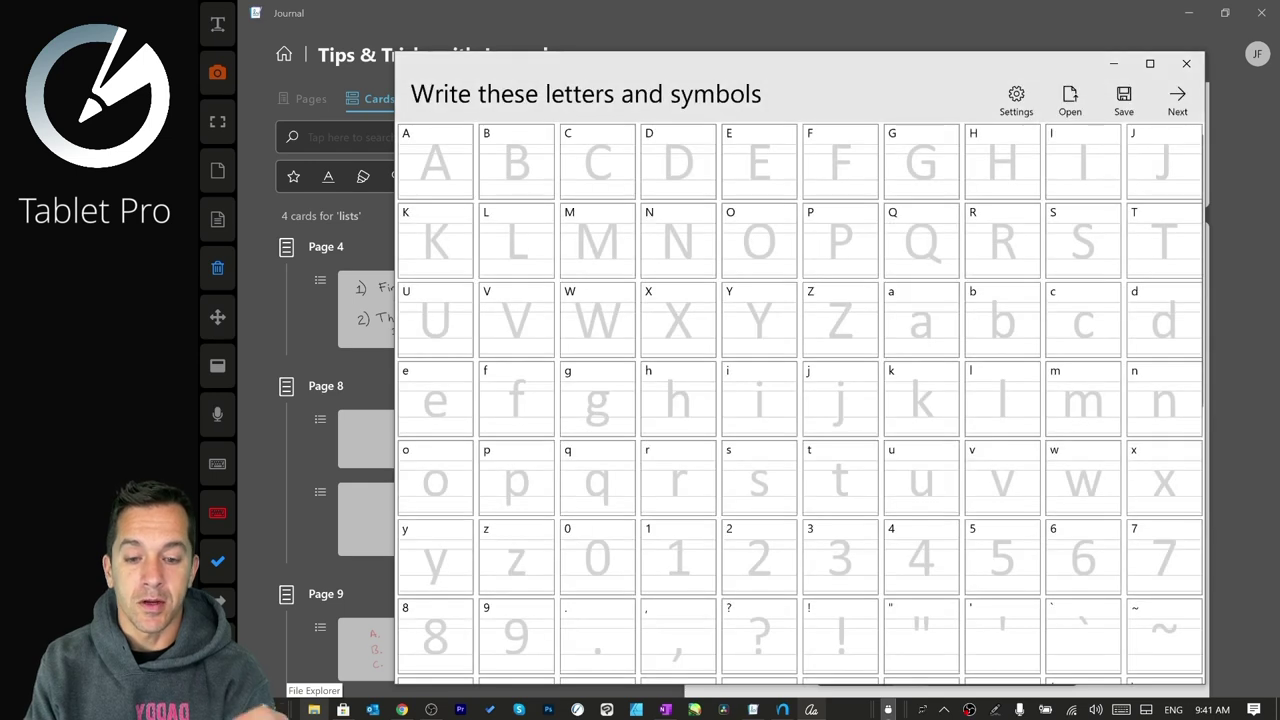
{"action": "mouse_move", "coordinate": [751, 305]}
{"action": "left_mouse_down"}
{"action": "mouse_move", "coordinate": [763, 319]}
{"action": "mouse_move", "coordinate": [752, 343]}
{"action": "left_mouse_up"}
{"action": "left_click_drag", "start_coordinate": [828, 310], "coordinate": [851, 332]}
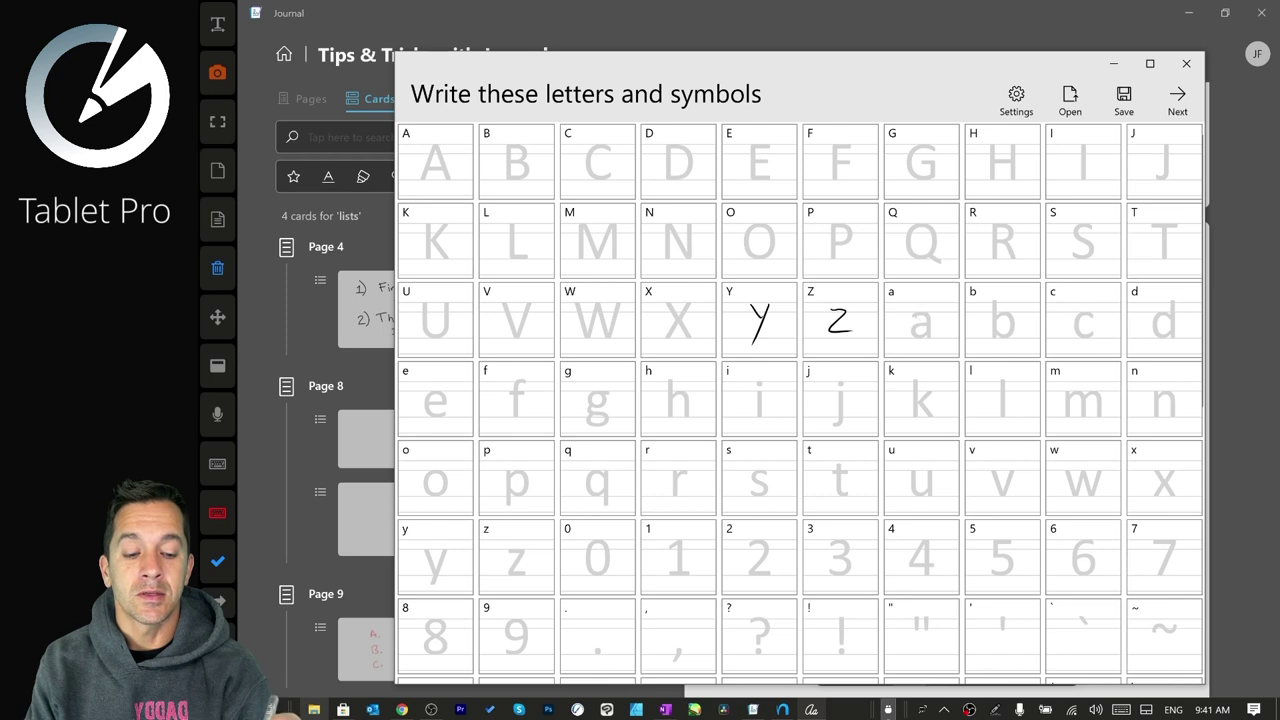
{"action": "left_click_drag", "start_coordinate": [930, 316], "coordinate": [932, 335]}
{"action": "left_click_drag", "start_coordinate": [993, 303], "coordinate": [997, 334]}
{"action": "mouse_move", "coordinate": [1100, 318]}
{"action": "left_mouse_down"}
{"action": "mouse_move", "coordinate": [1101, 334]}
{"action": "mouse_move", "coordinate": [1171, 334]}
{"action": "left_mouse_up"}
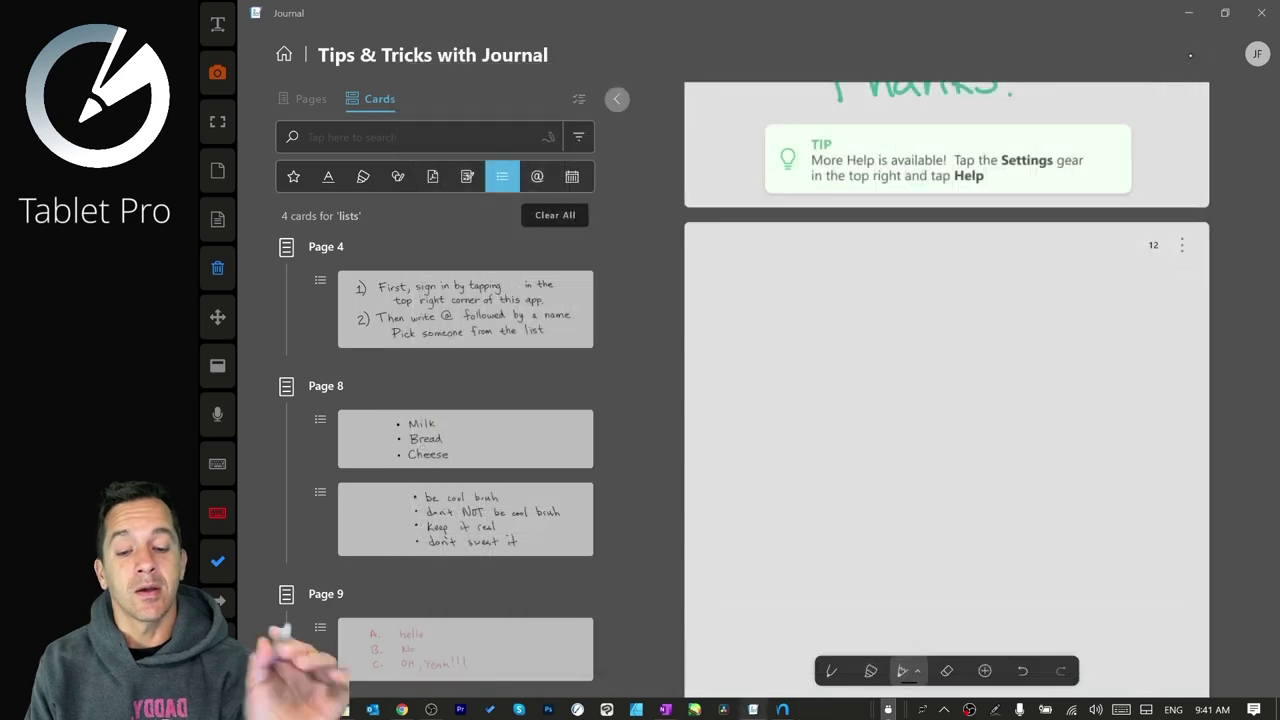
{"action": "left_click", "coordinate": [1186, 63]}
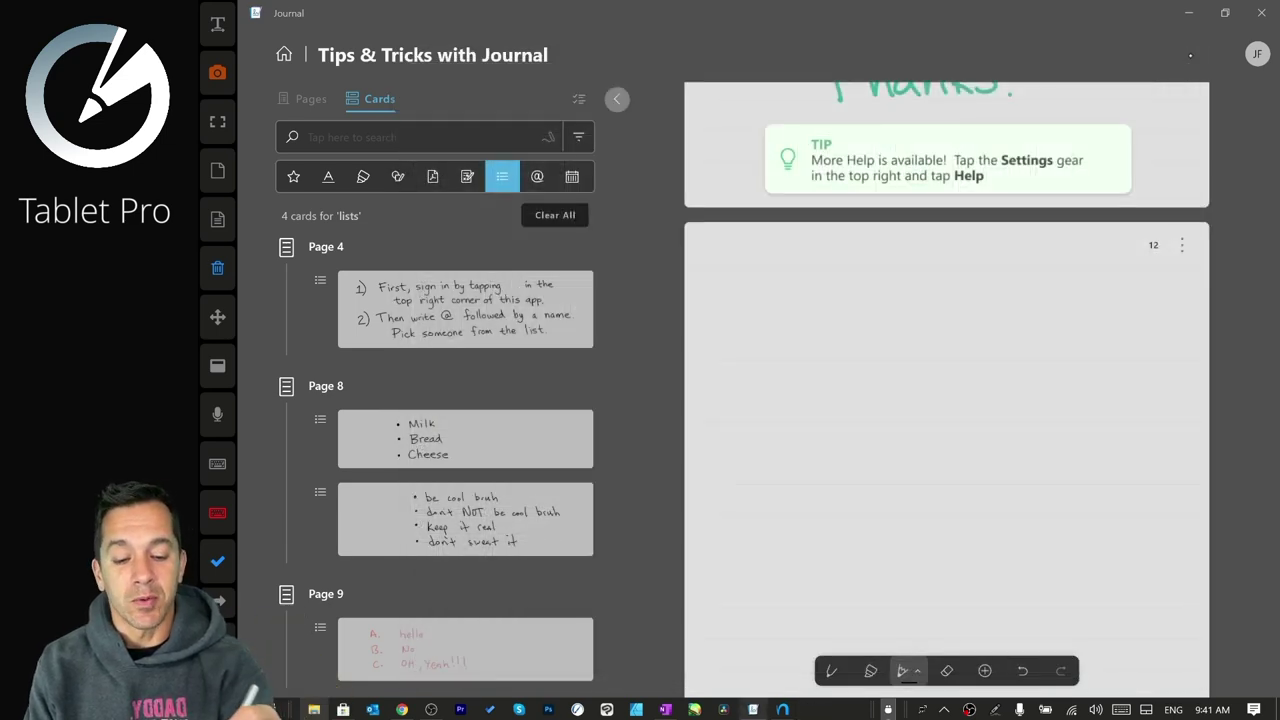
Handwrite 'sig' on page 12 and draw four wavy lines beneath it.
{"action": "left_click_drag", "start_coordinate": [791, 288], "coordinate": [812, 306]}
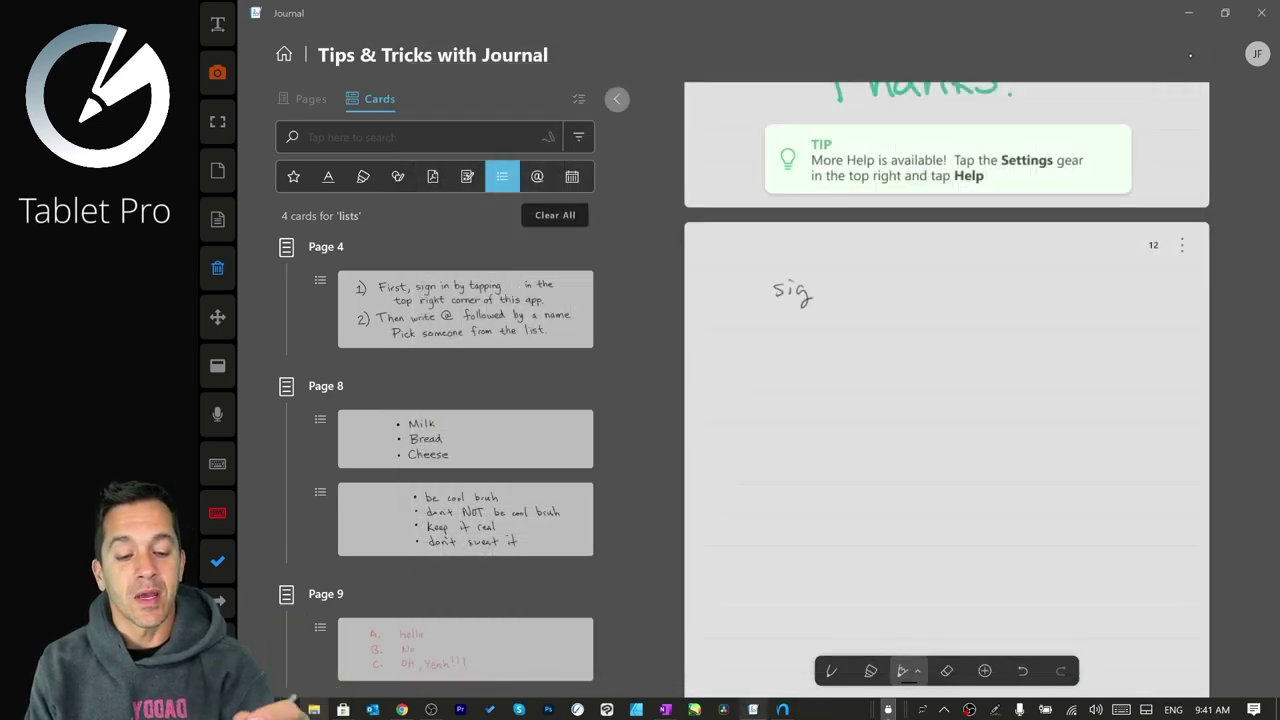
{"action": "left_click_drag", "start_coordinate": [772, 351], "coordinate": [857, 349]}
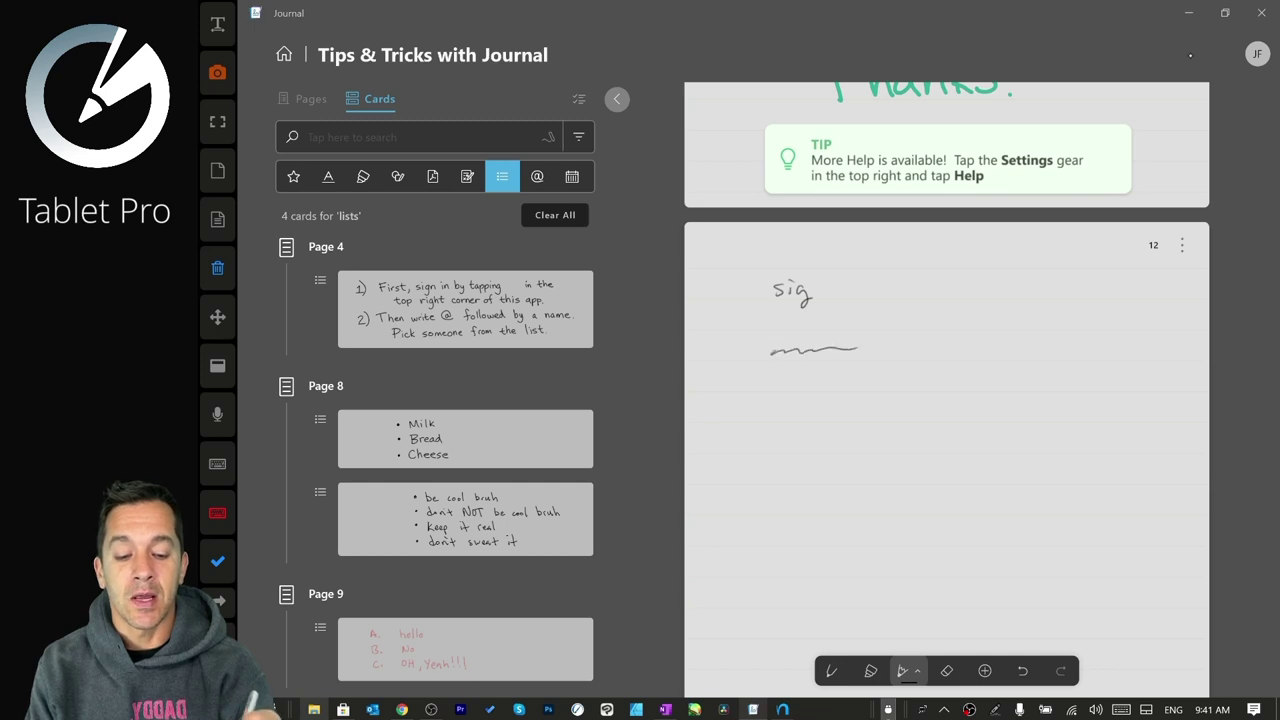
{"action": "left_click_drag", "start_coordinate": [764, 413], "coordinate": [868, 411]}
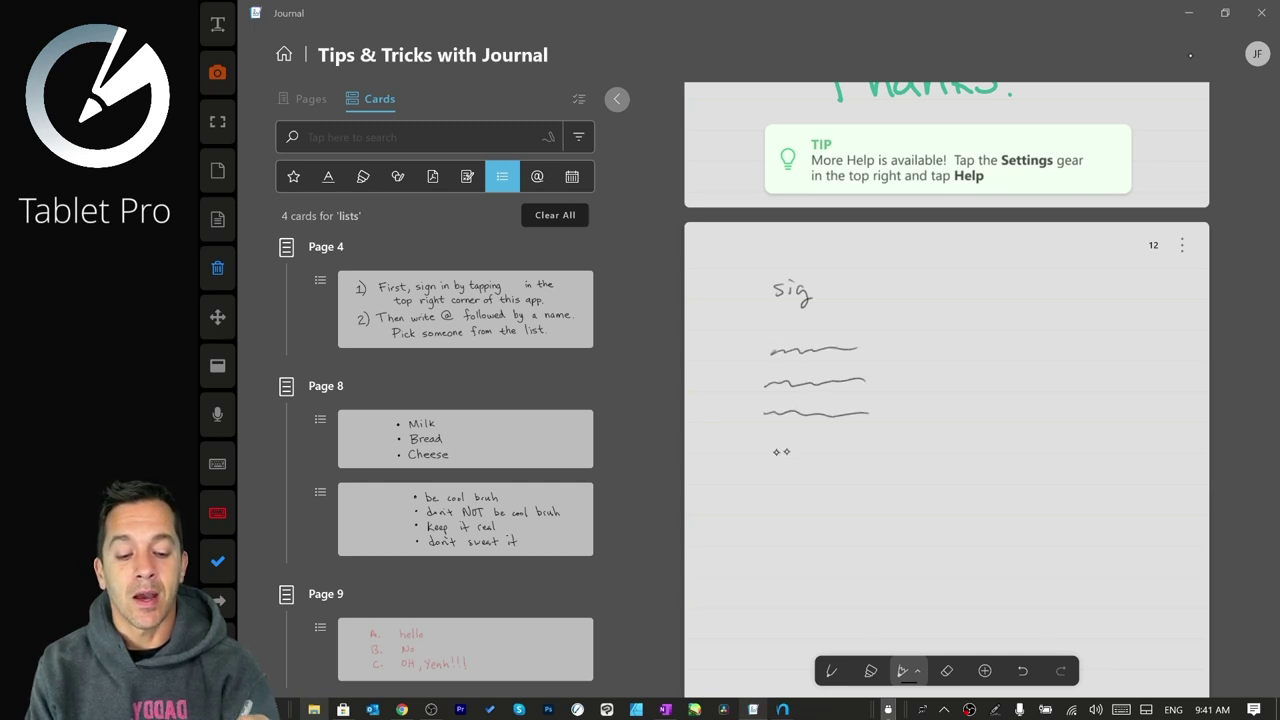
{"action": "left_click_drag", "start_coordinate": [768, 442], "coordinate": [920, 437]}
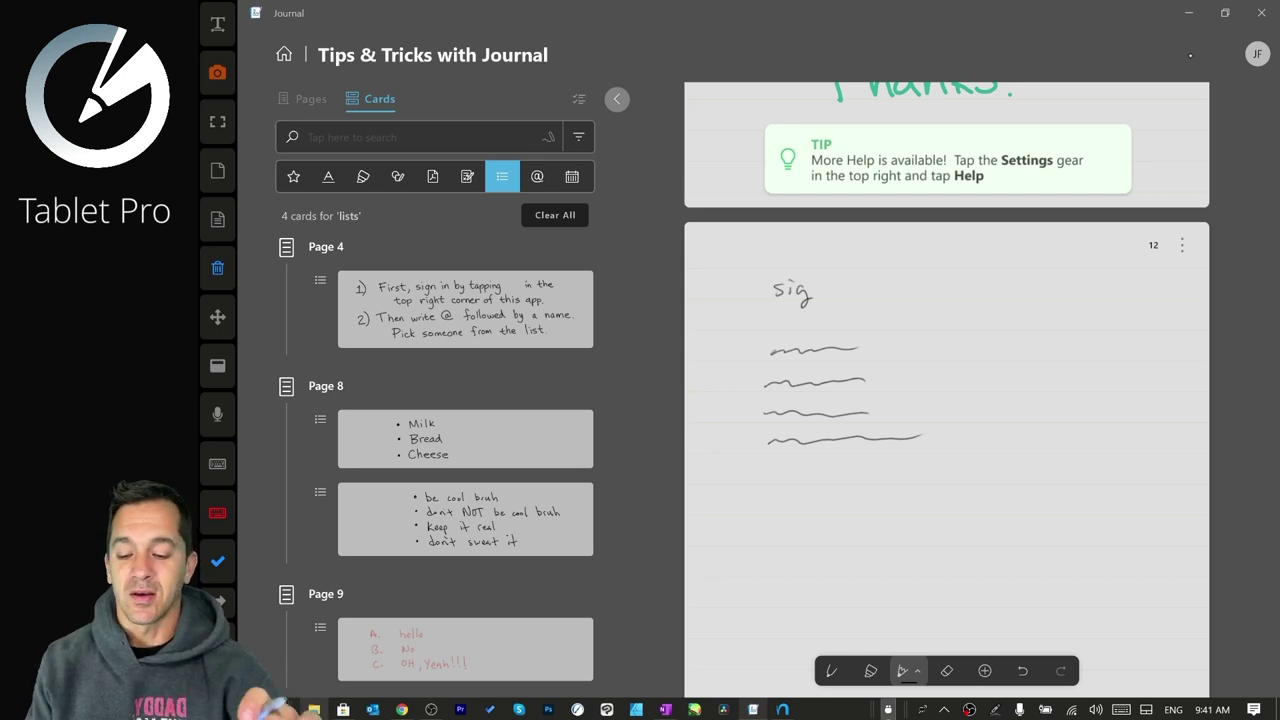
Zoom the page and draw five straight horizontal lines to the right of the 'sig' note.
{"action": "scroll", "coordinate": [917, 433], "scroll_direction": "down", "scroll_amount": 3}
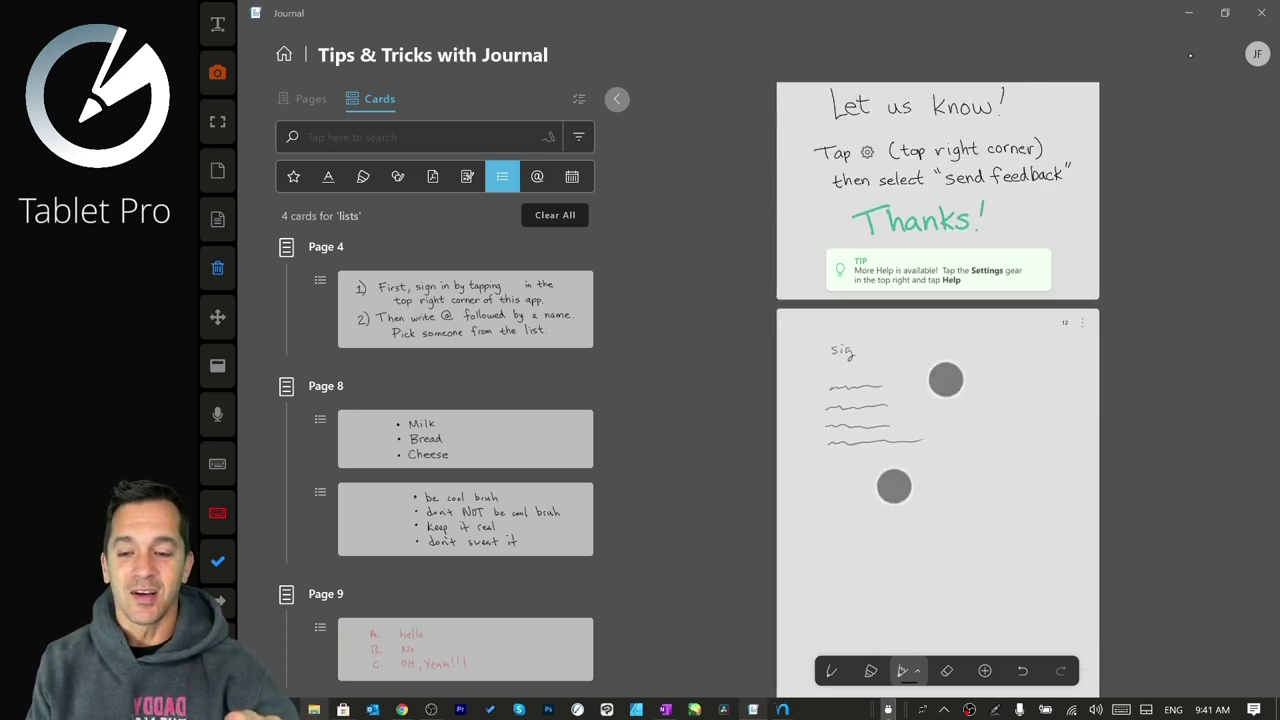
{"action": "scroll", "coordinate": [974, 450], "scroll_direction": "up", "scroll_amount": 2}
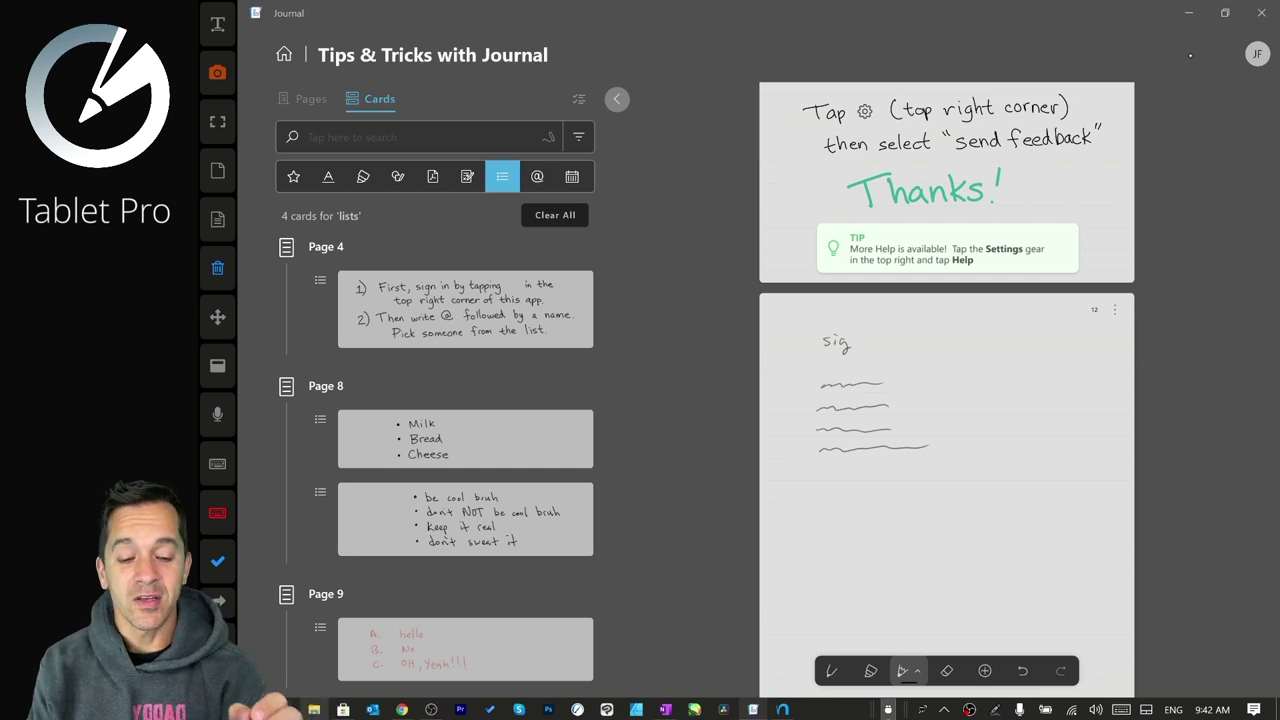
{"action": "scroll", "coordinate": [883, 386], "scroll_direction": "up", "scroll_amount": 5}
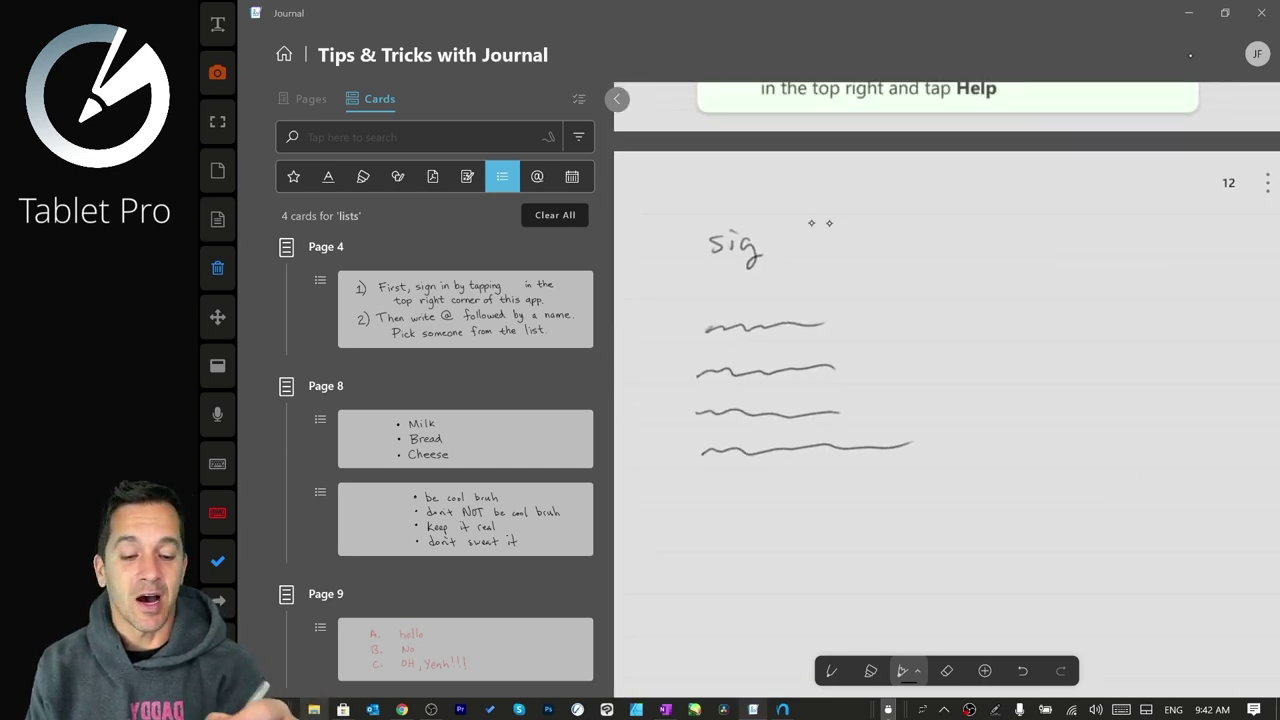
{"action": "left_click_drag", "start_coordinate": [864, 256], "coordinate": [1020, 260]}
{"action": "left_click_drag", "start_coordinate": [861, 298], "coordinate": [1048, 299]}
{"action": "left_click_drag", "start_coordinate": [872, 342], "coordinate": [1046, 341]}
{"action": "left_click_drag", "start_coordinate": [872, 386], "coordinate": [1050, 385]}
{"action": "left_click_drag", "start_coordinate": [884, 427], "coordinate": [1081, 427]}
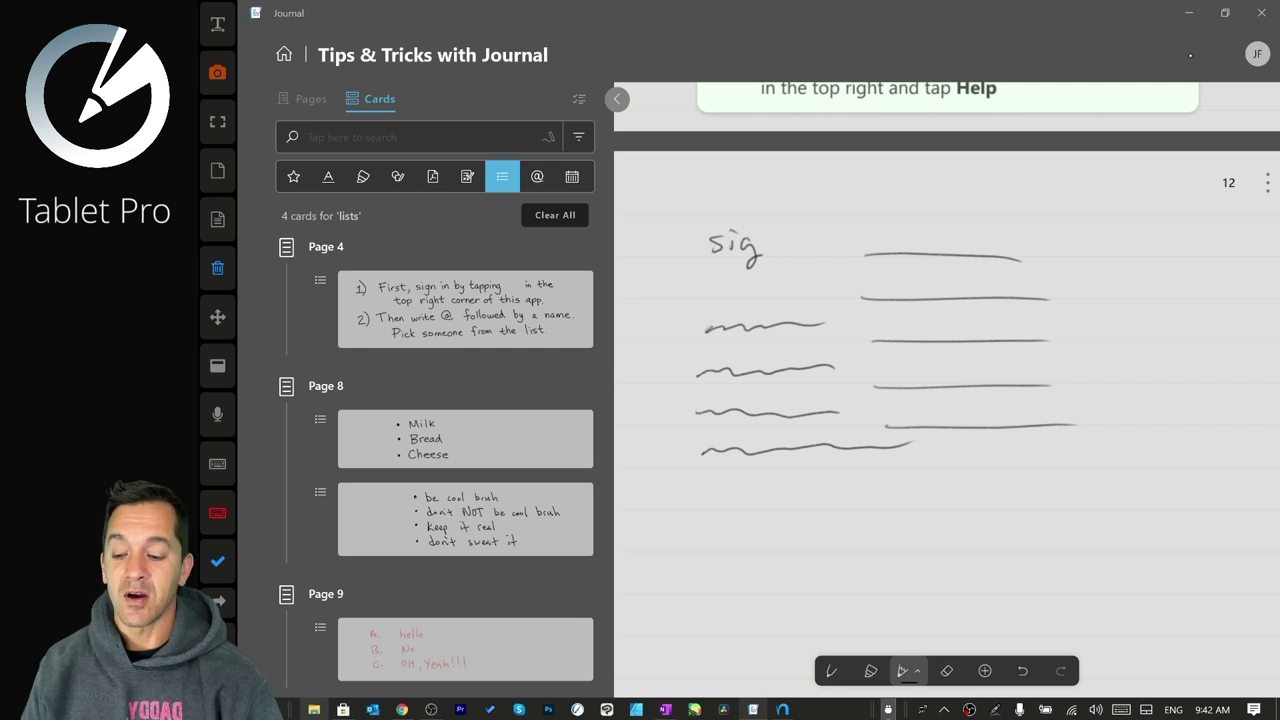
{"action": "left_click", "coordinate": [702, 494]}
In OneNote, choose Lasso Select, dictate the speech-to-text paragraph with Win+H, and select all.
{"action": "left_click_drag", "start_coordinate": [840, 518], "coordinate": [840, 432]}
{"action": "key", "text": "alt+Tab"}
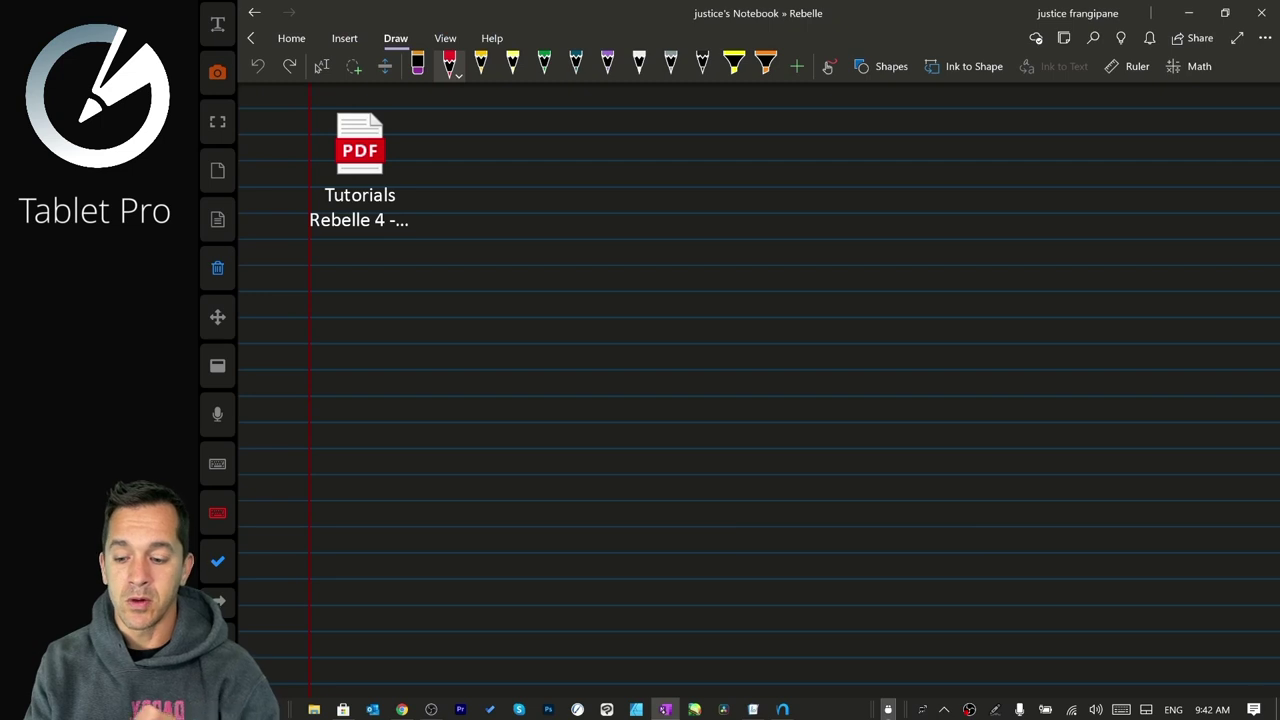
{"action": "left_click", "coordinate": [321, 66]}
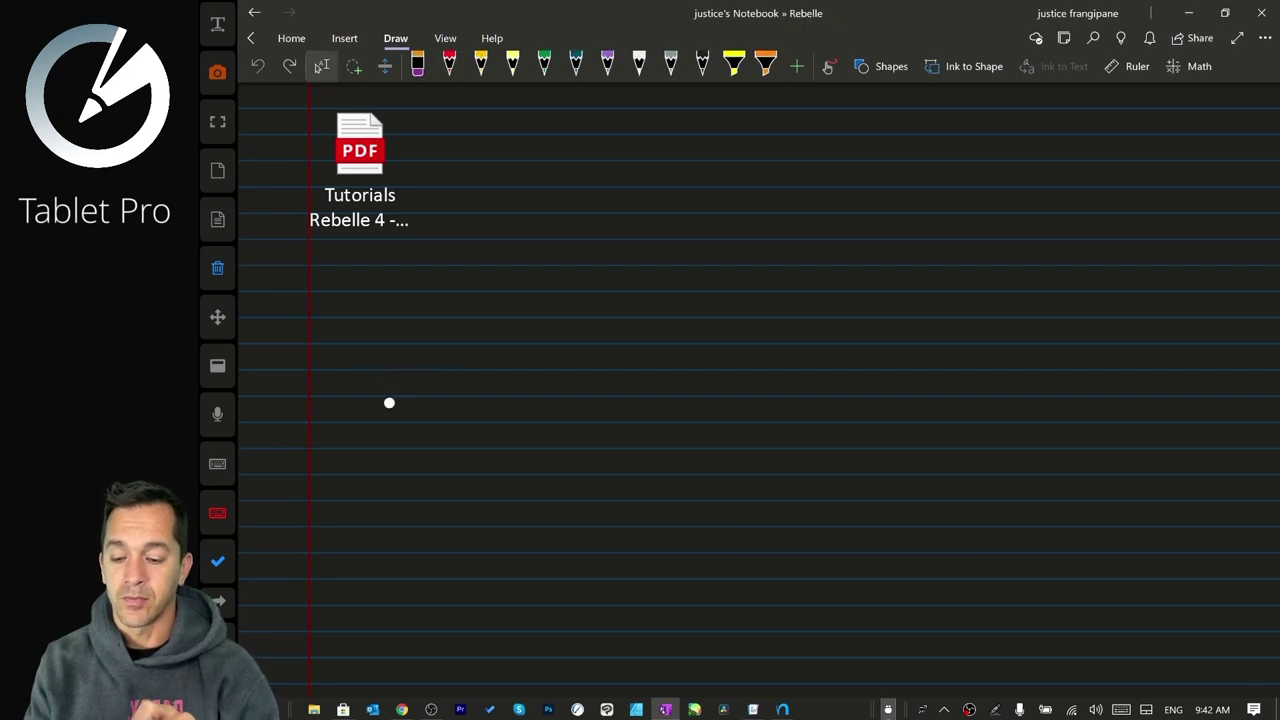
{"action": "key", "text": "super+h"}
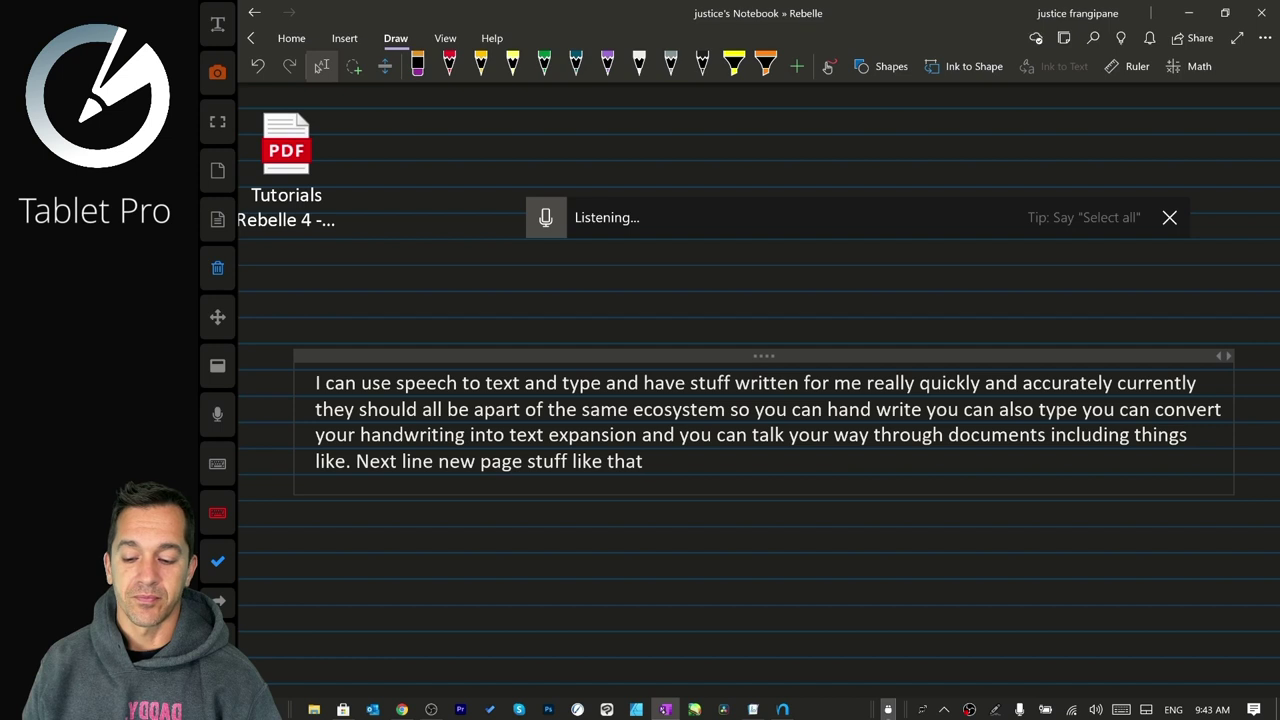
{"action": "key", "text": "ctrl+a"}
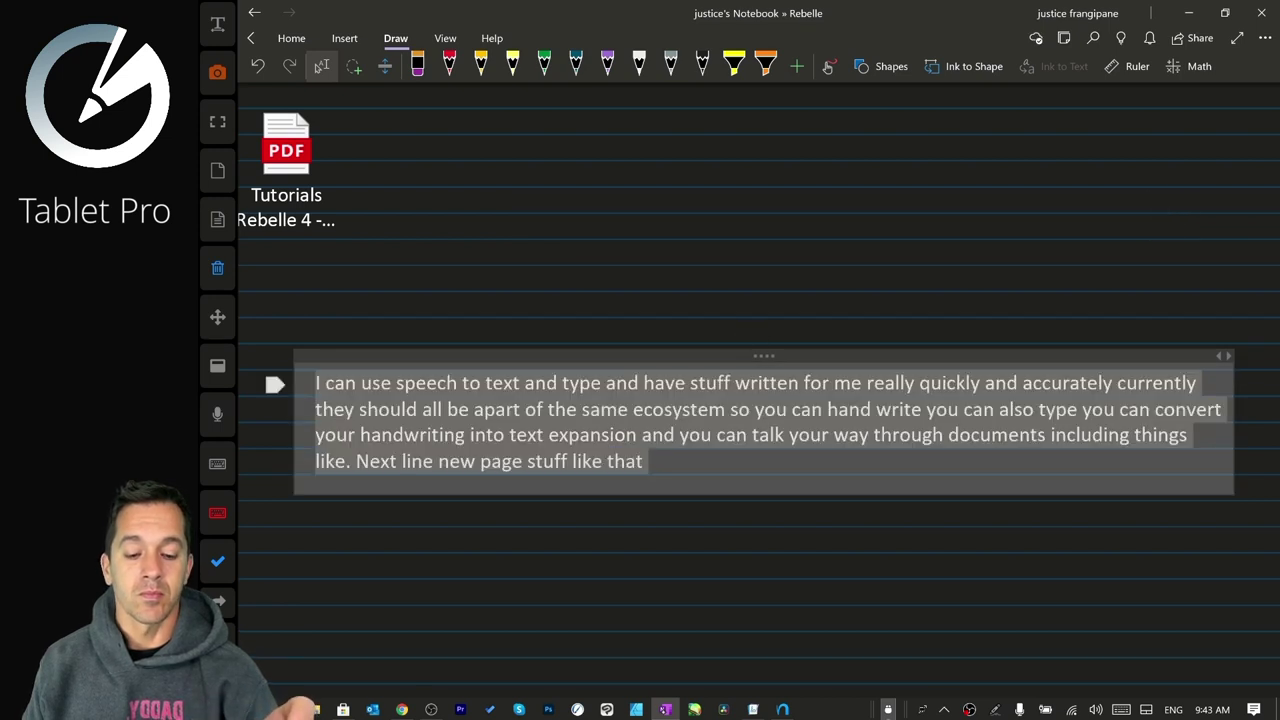